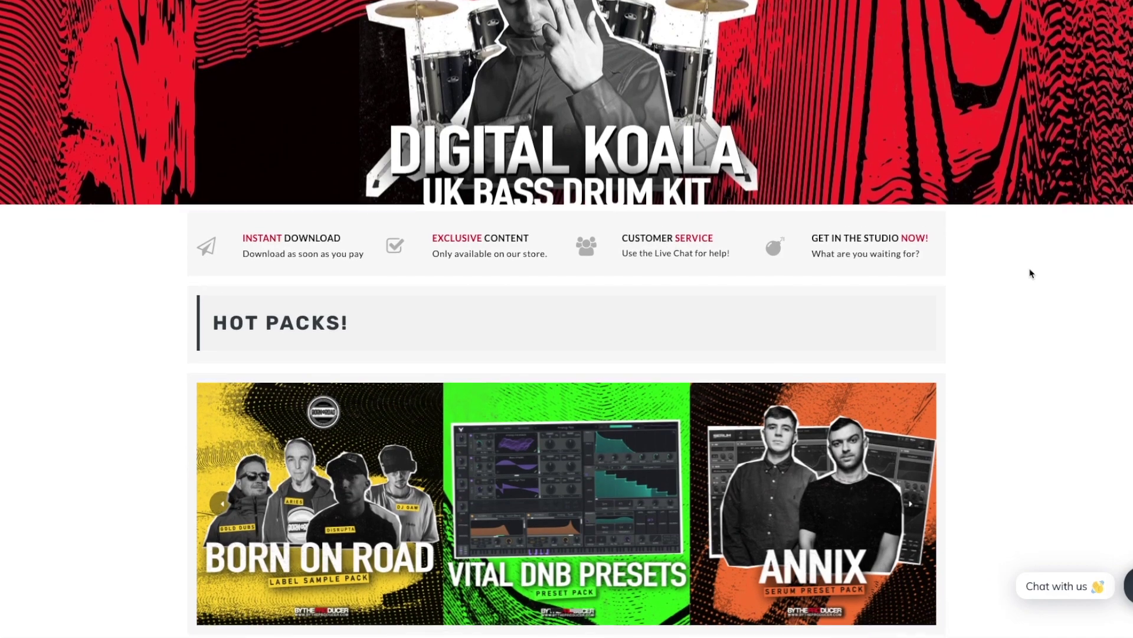
- Browse the exclusive sample packs, new free plugins and full product list on the ByTheProducer store
scroll(1032, 273, down, 2)
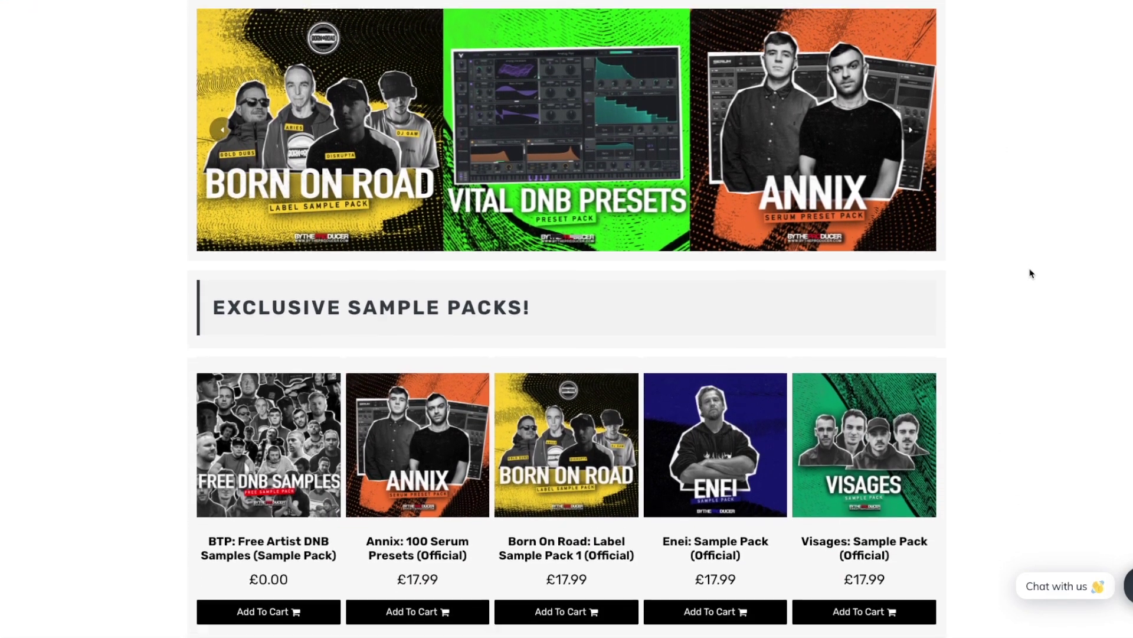
scroll(1032, 273, down, 1)
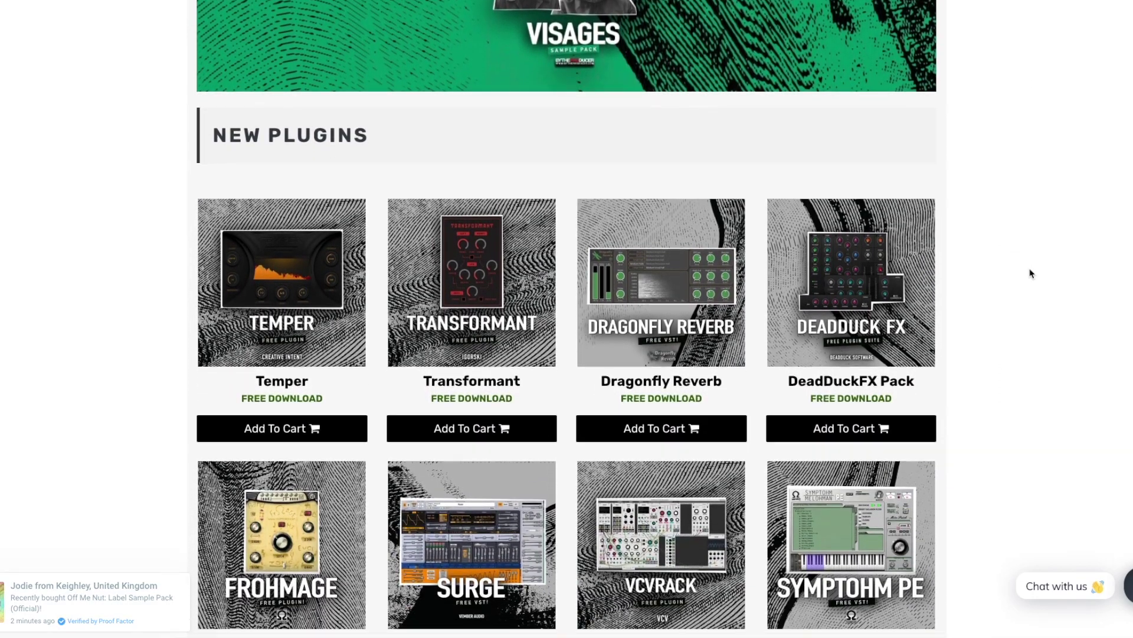
scroll(1031, 273, down, 1)
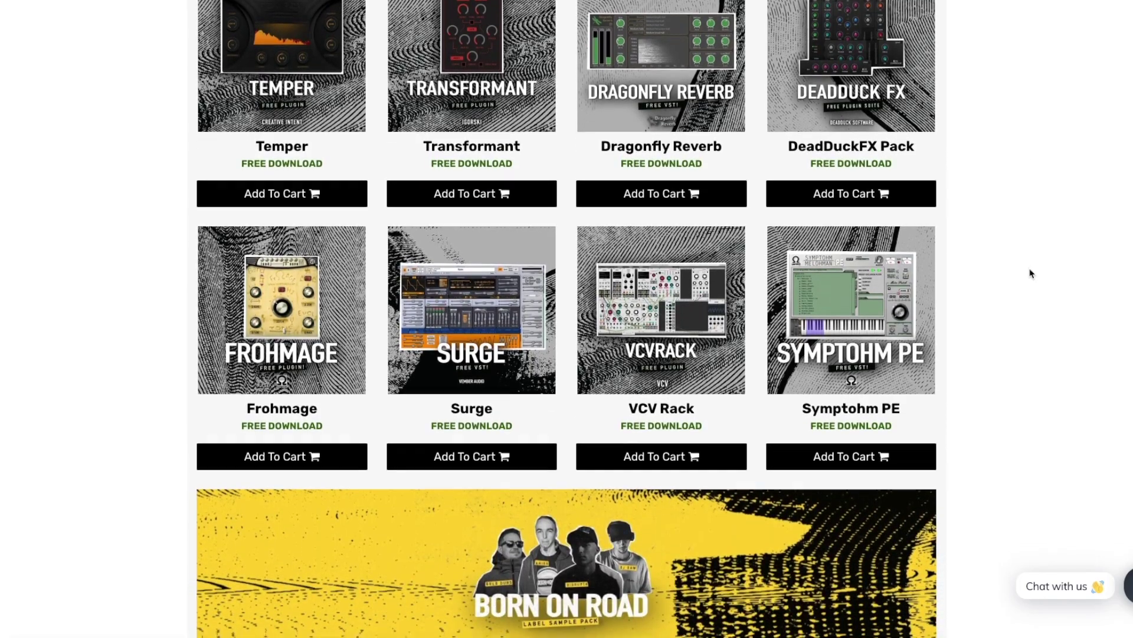
scroll(1032, 273, down, 4)
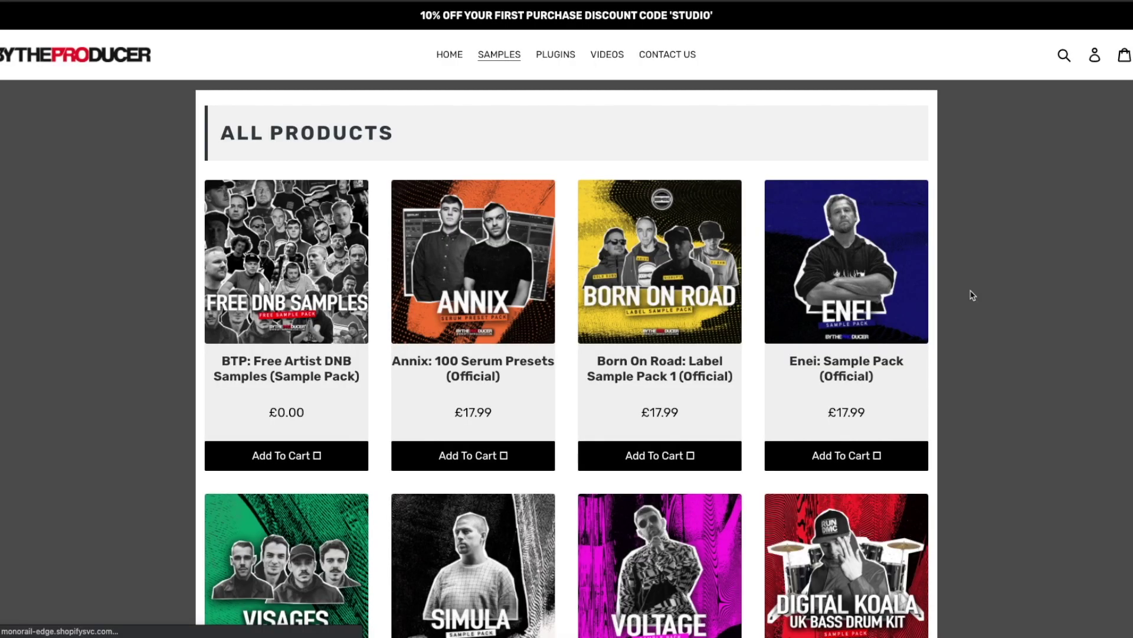
scroll(973, 295, down, 1)
scroll(973, 295, down, 1)
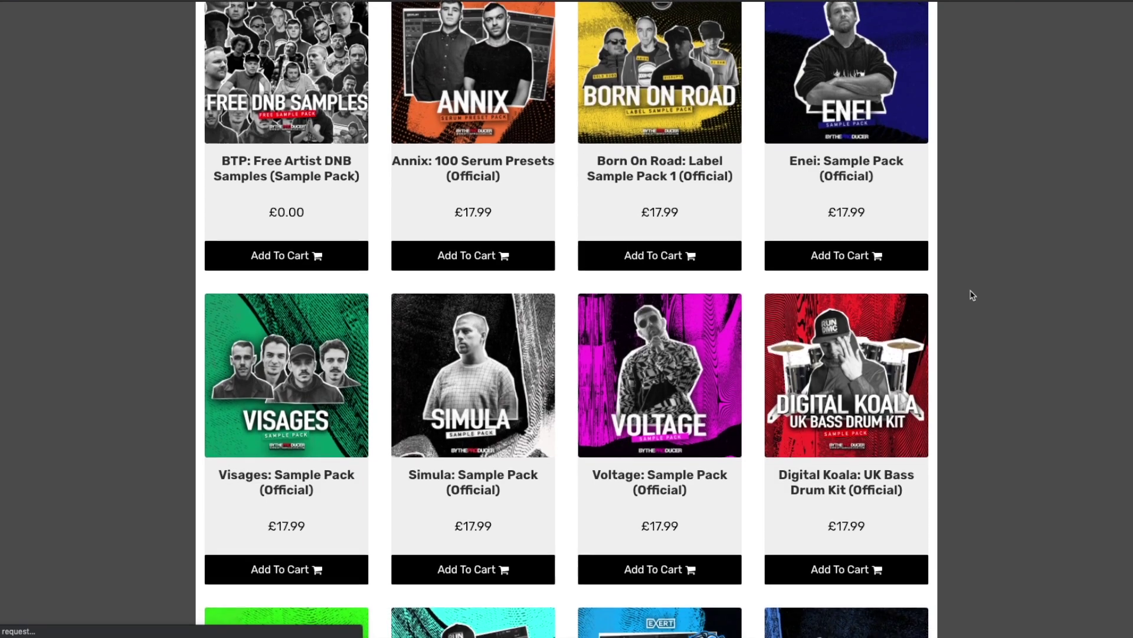
scroll(973, 295, down, 1)
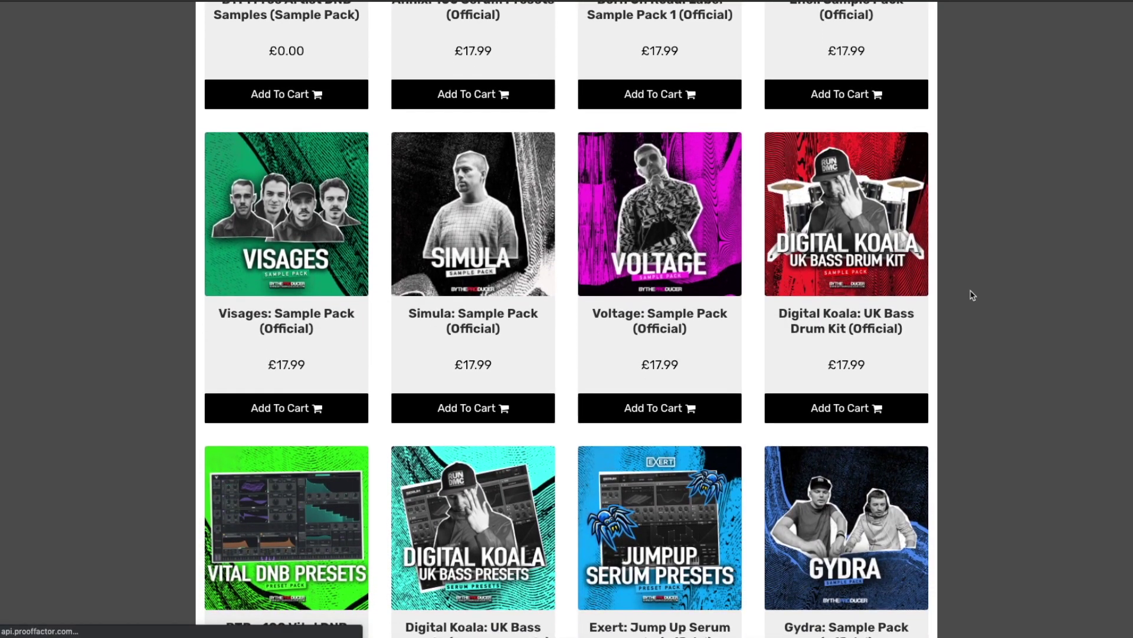
scroll(973, 296, down, 3)
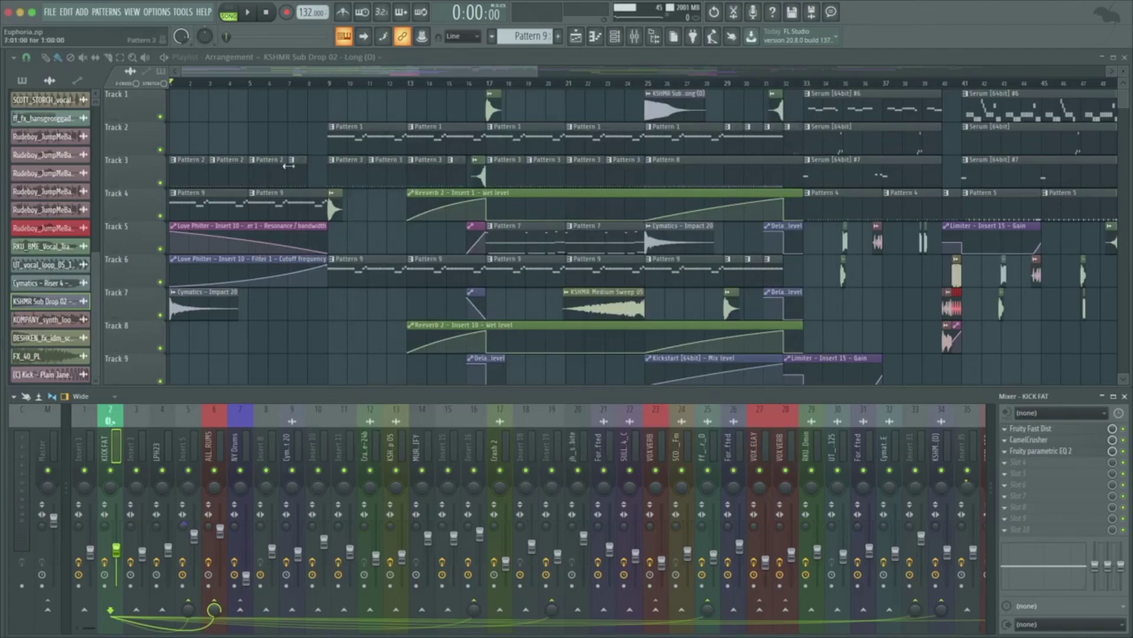
- Switch to FL Studio, play the song's intro from the start, select the Master mixer track and stop playback
key(space)
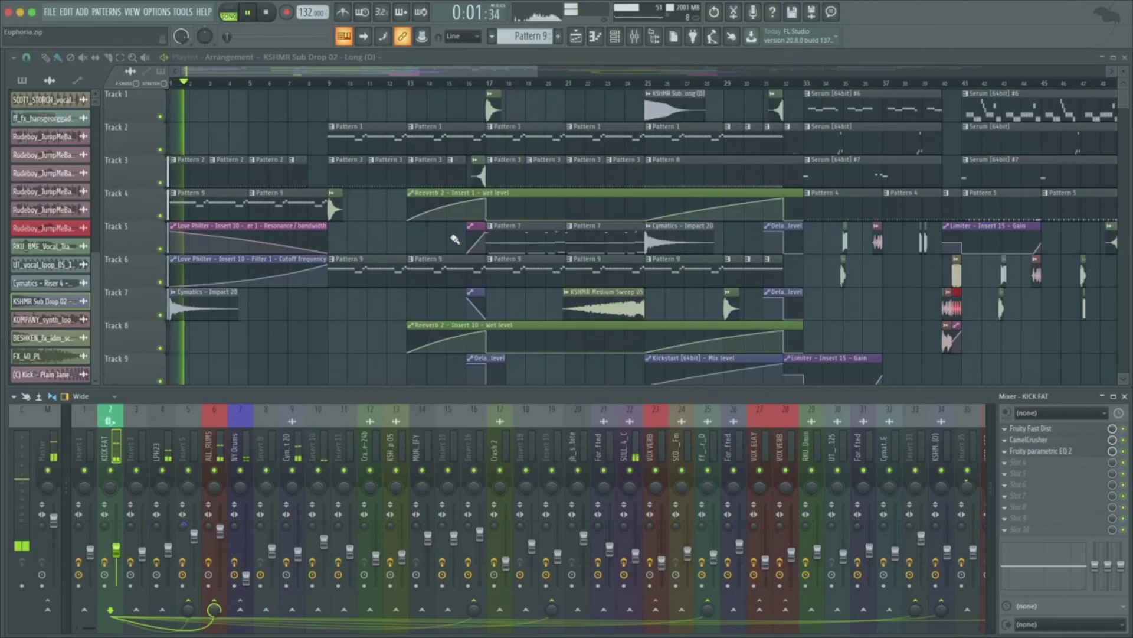
key(Left)
key(Left)
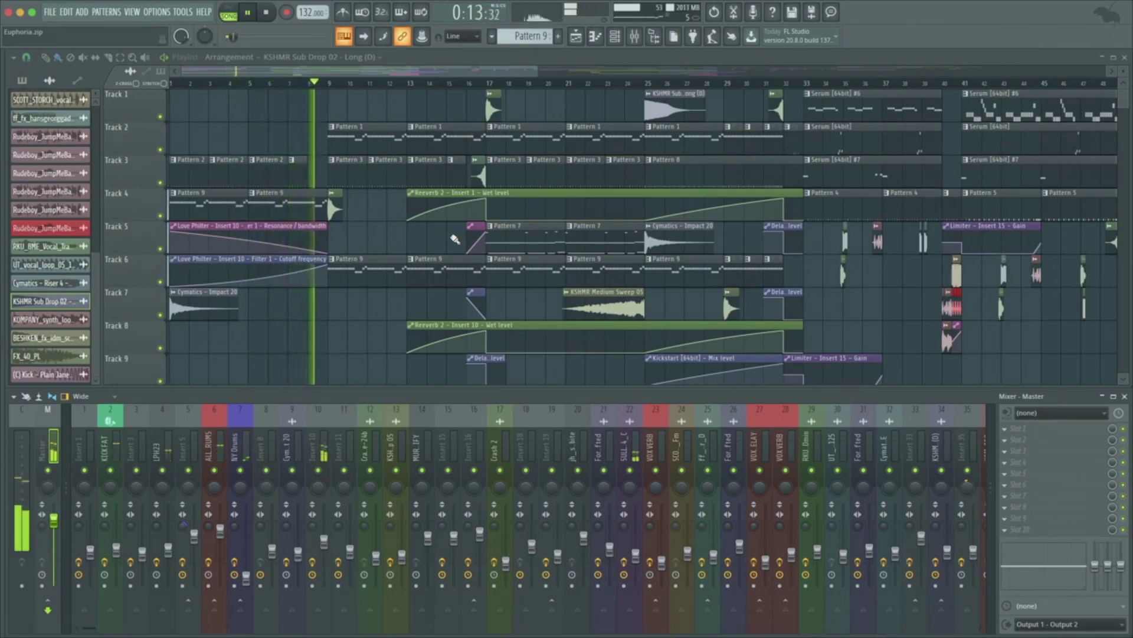
key(space)
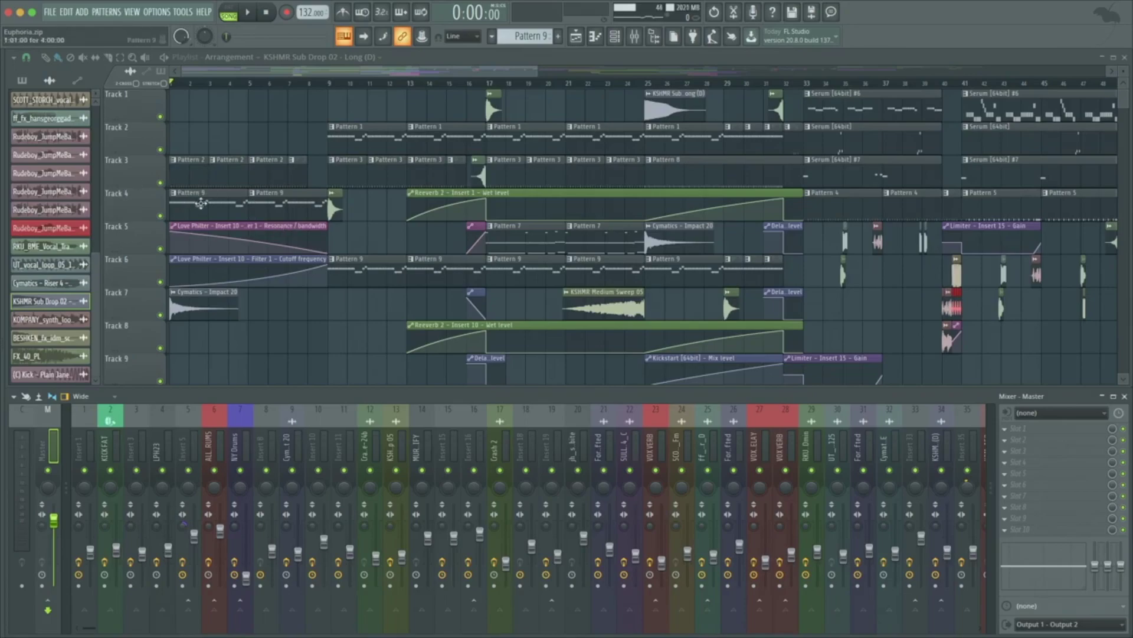
- Pick Pattern 9 and Pattern 2 in the playlist, switch to pattern mode and play Pattern 2 alone
click(206, 192)
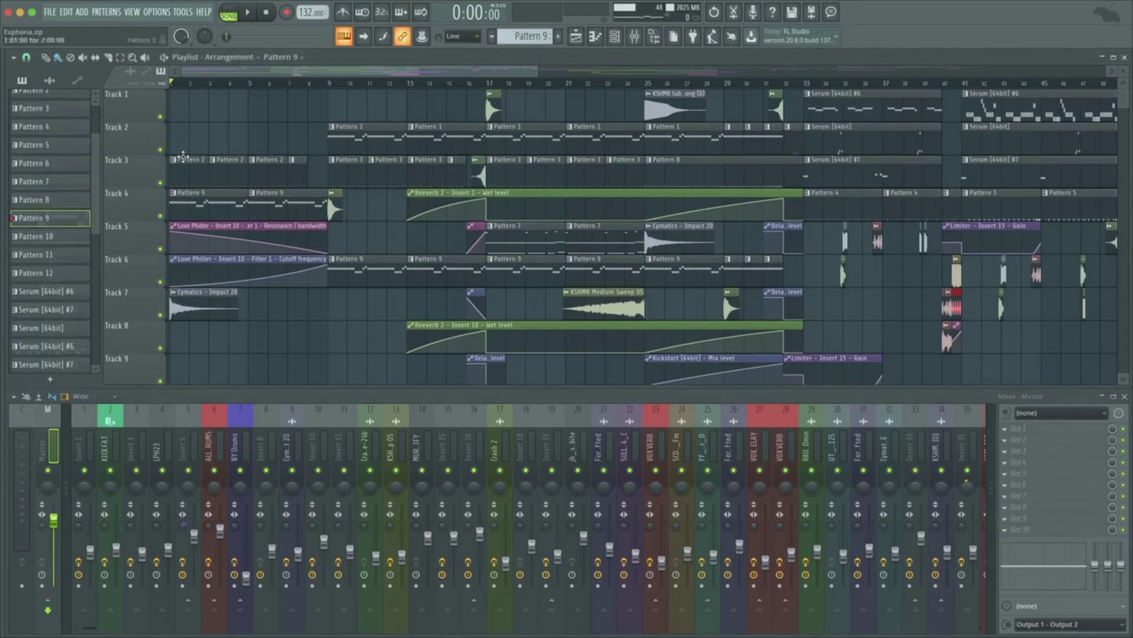
click(183, 156)
click(231, 13)
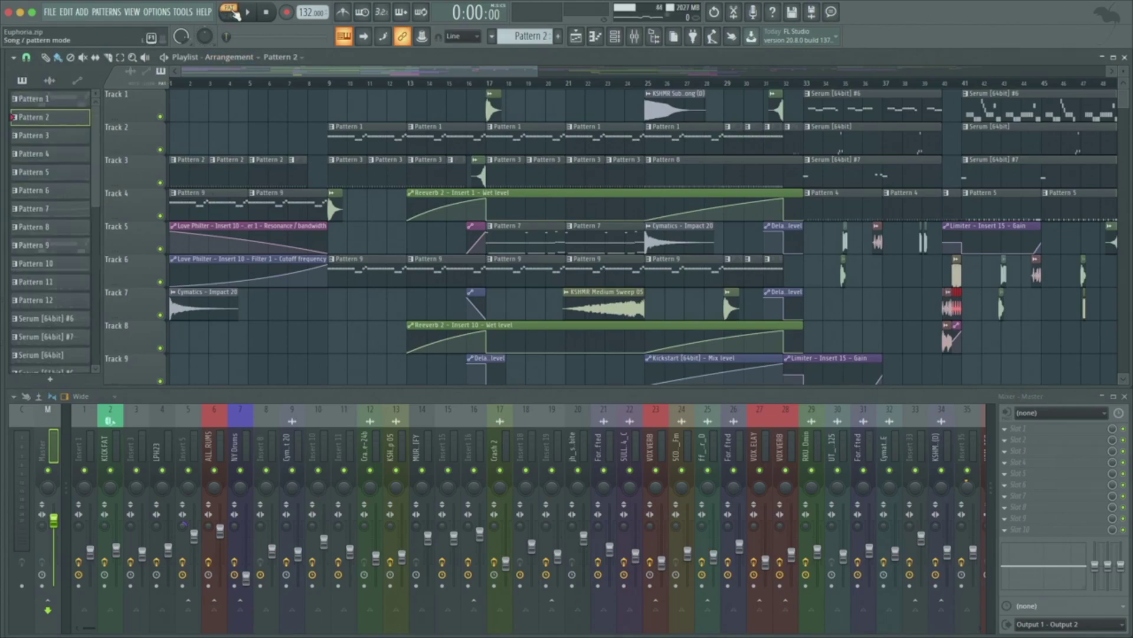
key(space)
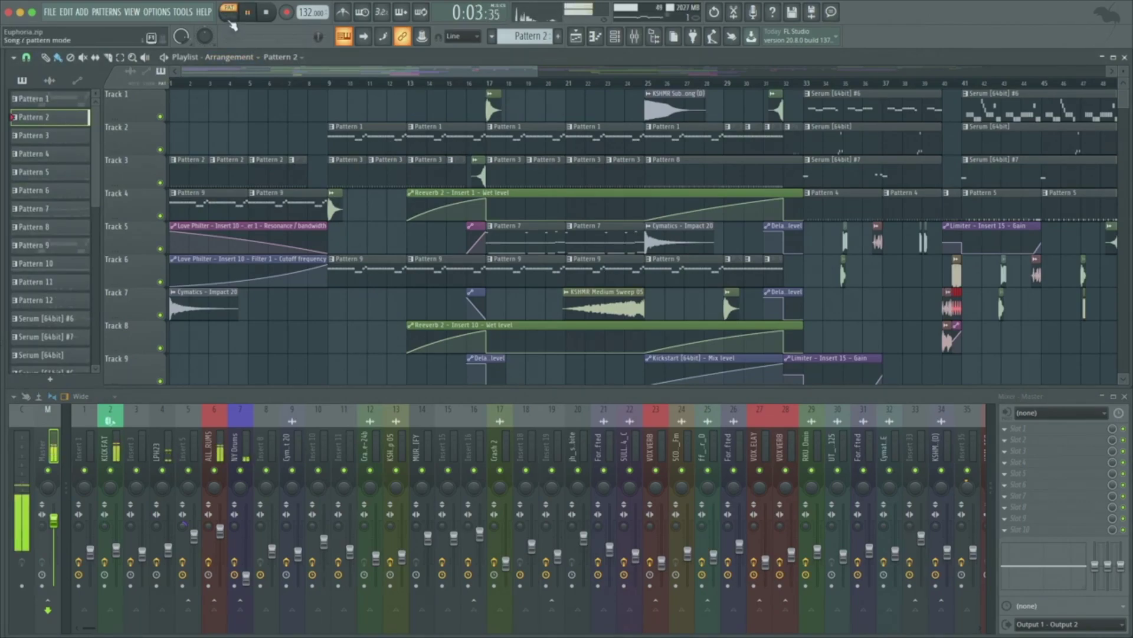
key(space)
- Select Pattern 4, show its drum steps in the channel rack's step sequencer overview and play the pattern
ctrl+scroll(544, 233, down, 3)
click(538, 209)
click(615, 38)
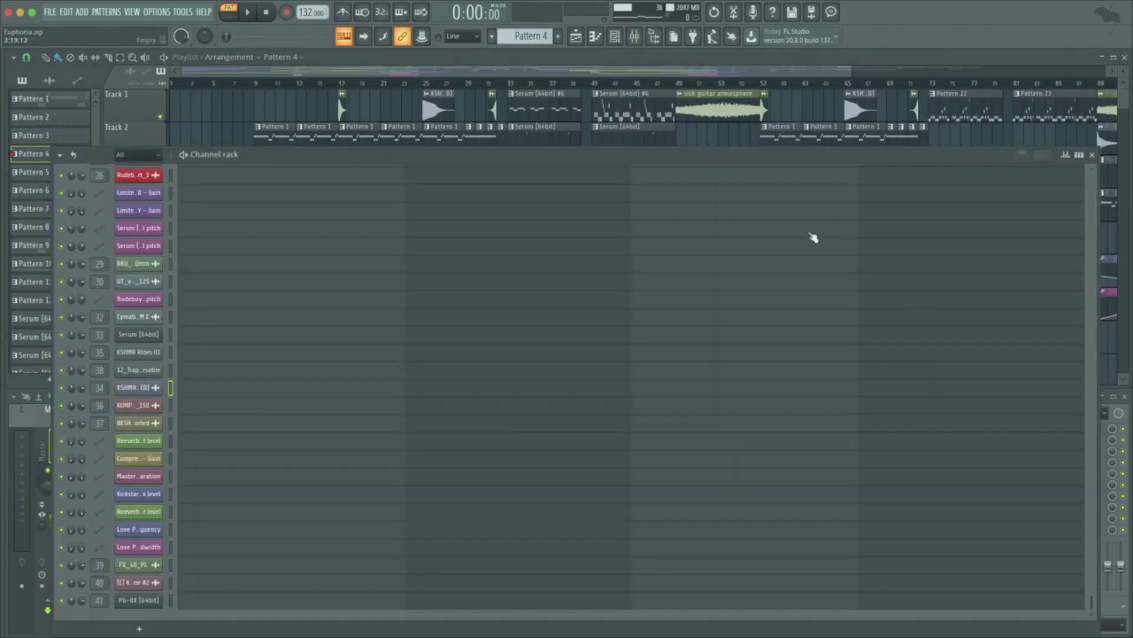
scroll(774, 241, up, 10)
click(1079, 155)
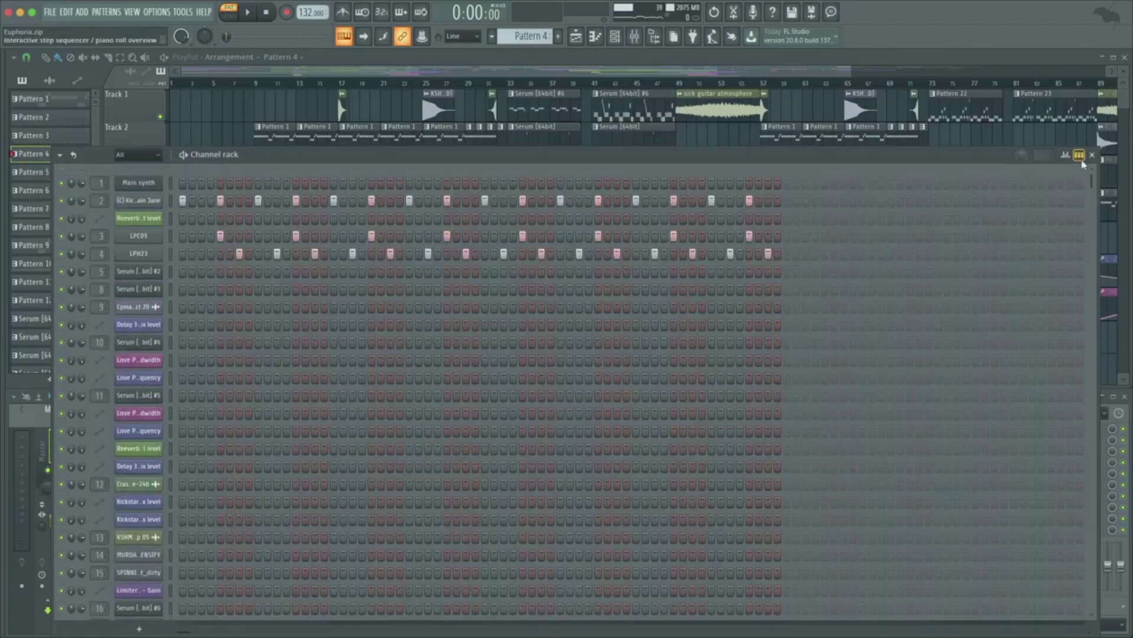
mouse_move(395, 147)
mouse_down()
mouse_move(405, 300)
mouse_move(394, 149)
mouse_up()
key(space)
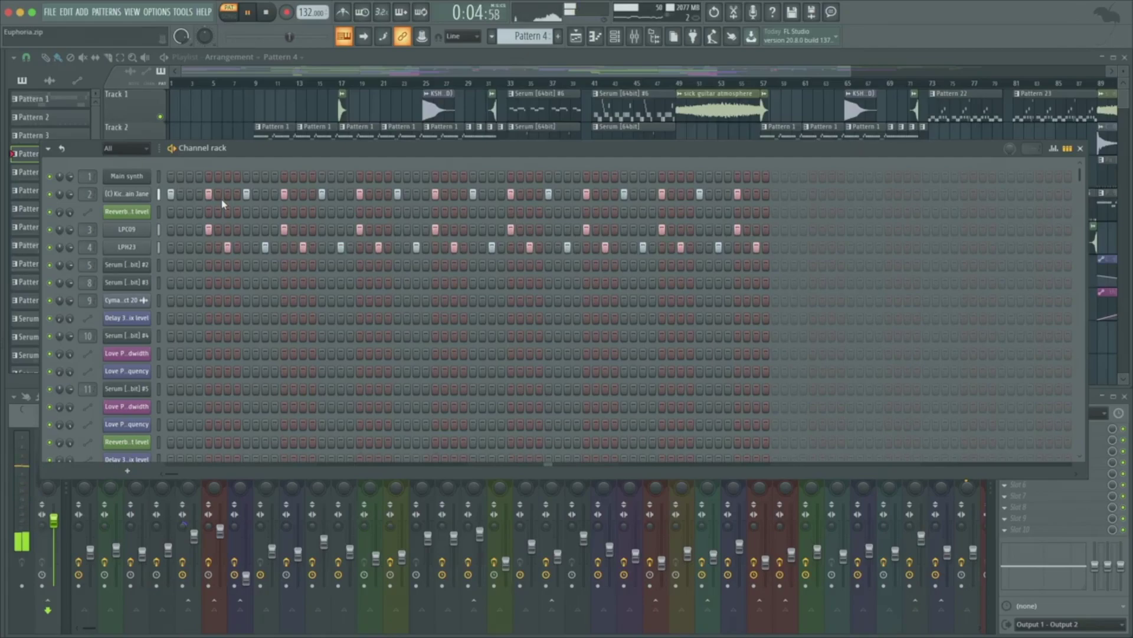
key(space)
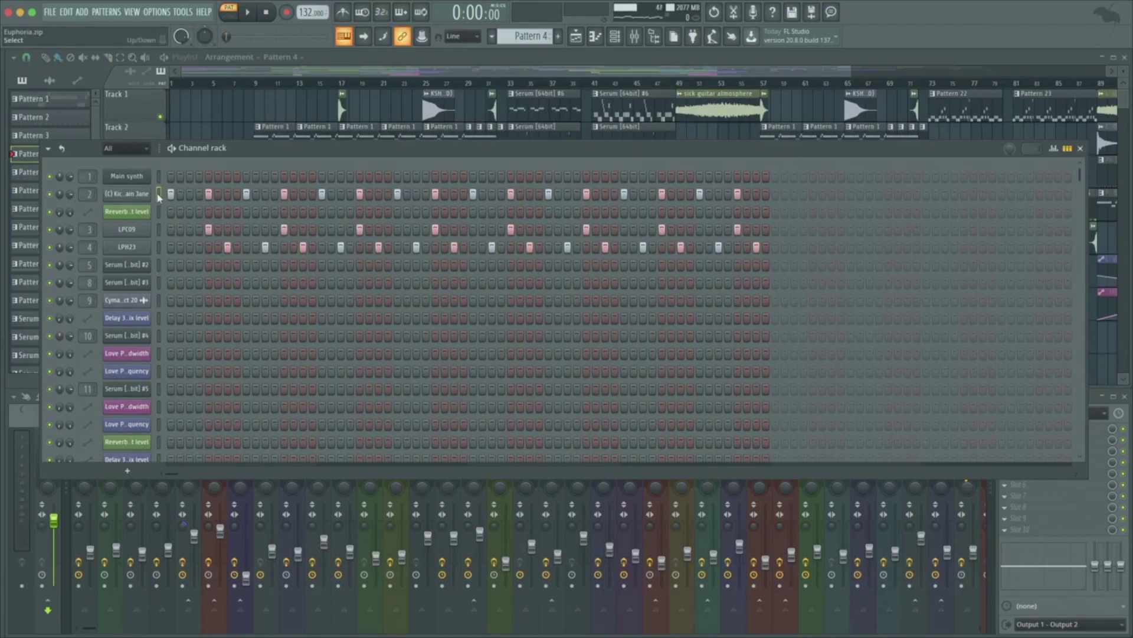
- Close the channel rack and open Fruity Fast Dist on the KICK FAT mixer track
key(F6)
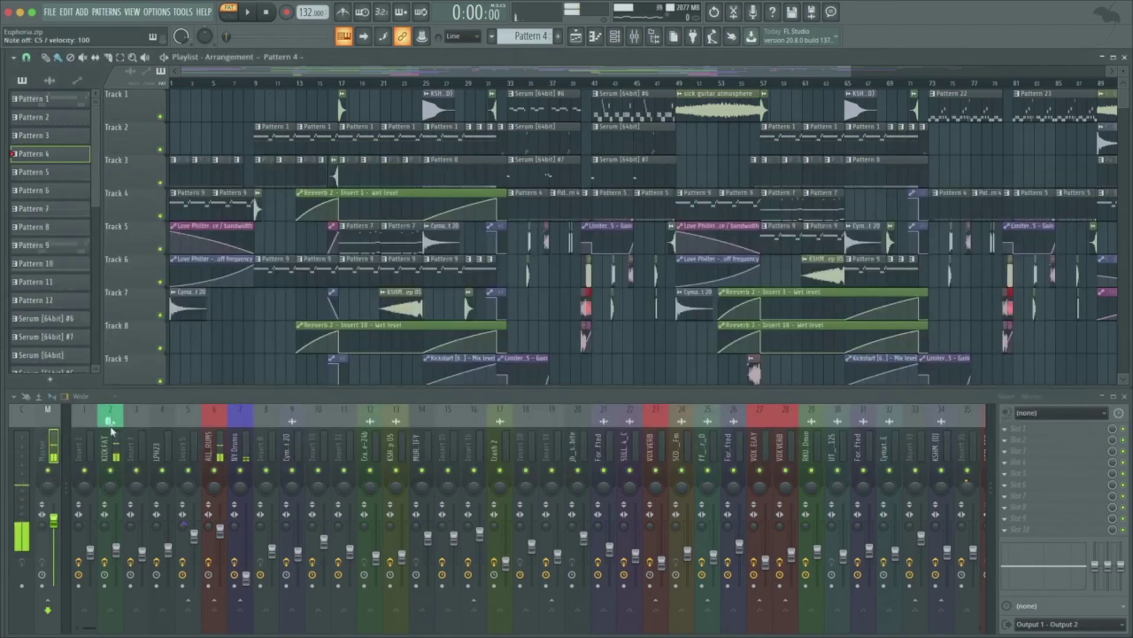
click(111, 430)
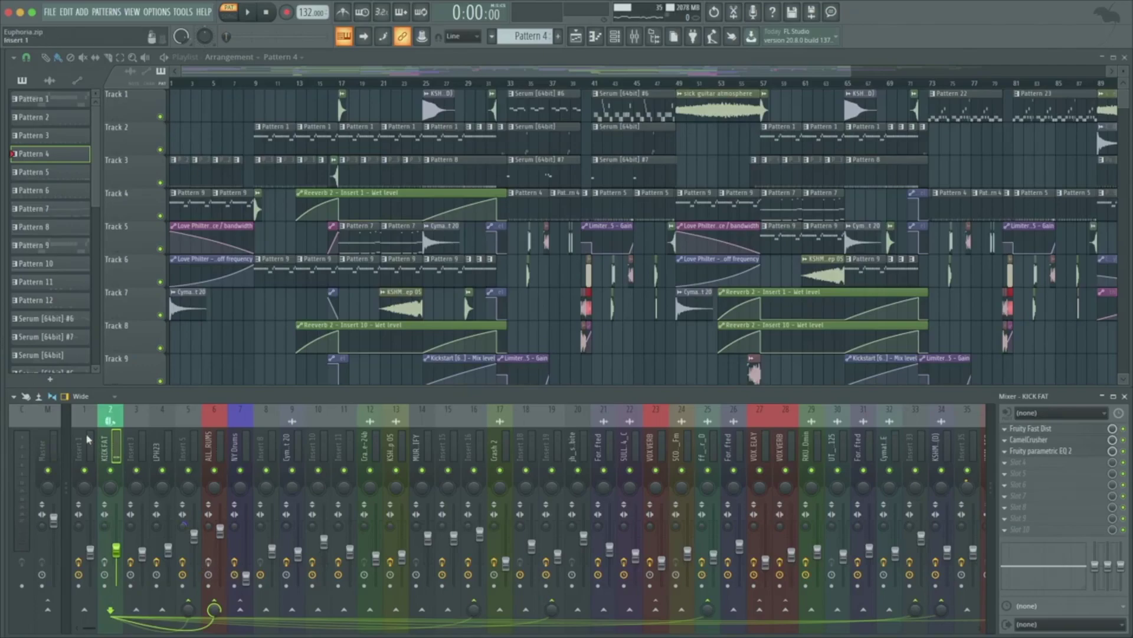
key(q)
key(q)
click(1071, 434)
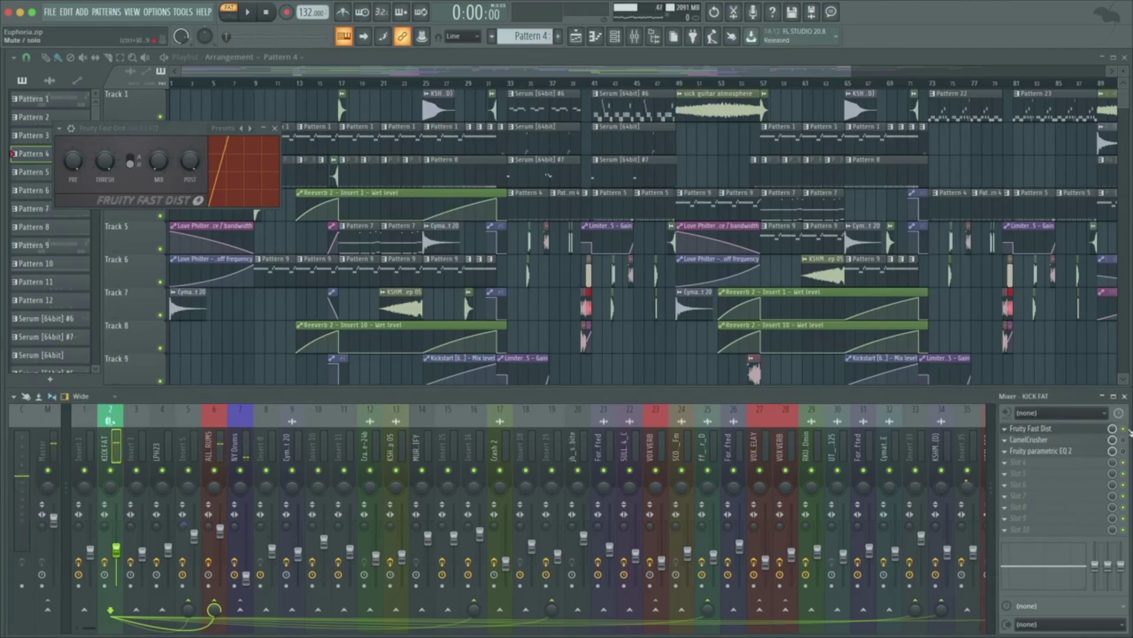
- Audition the kick repeatedly to hear the effect of Fruity Fast Dist, and close the plugin window
key(z)
key(z)
key(z)
key(z)
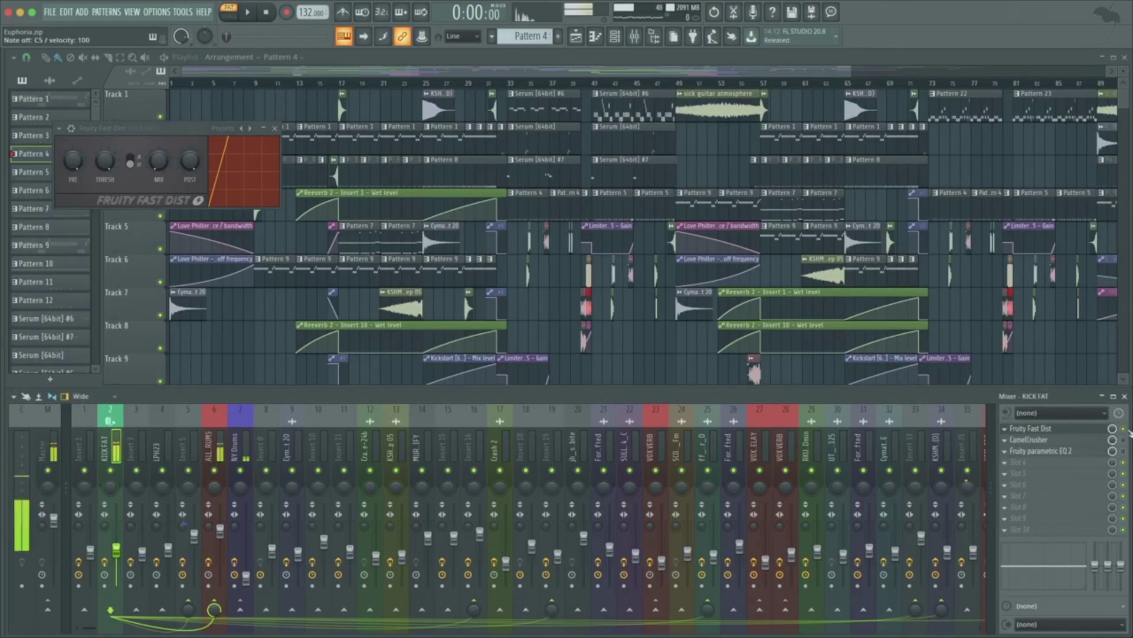
key(z)
key(z)
key(z)
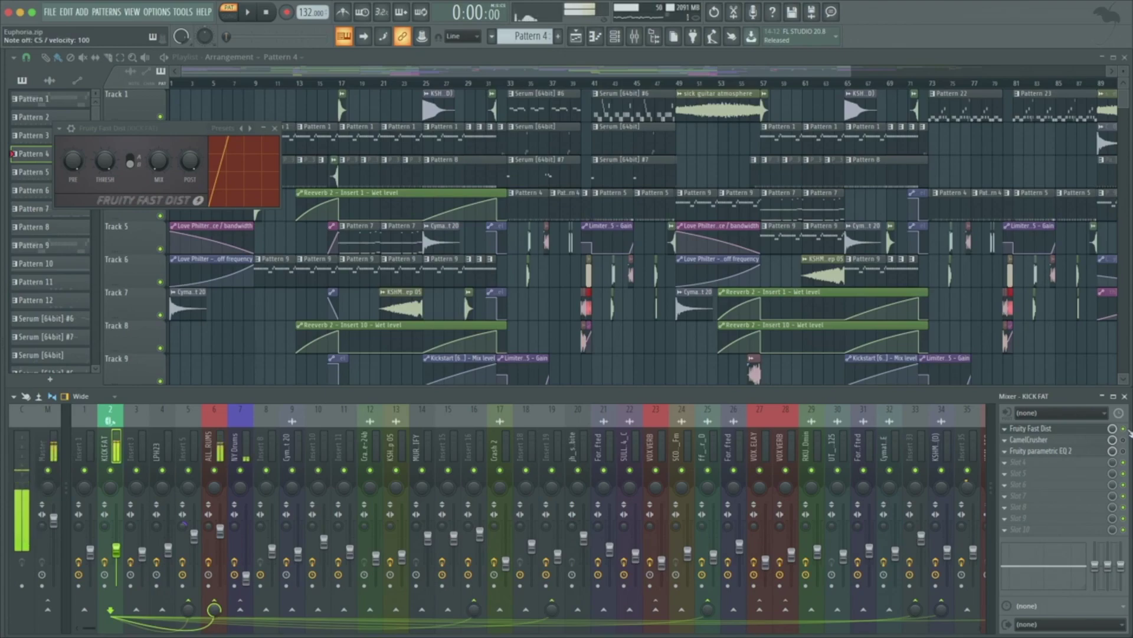
key(z)
key(z)
key(z)
key(z)
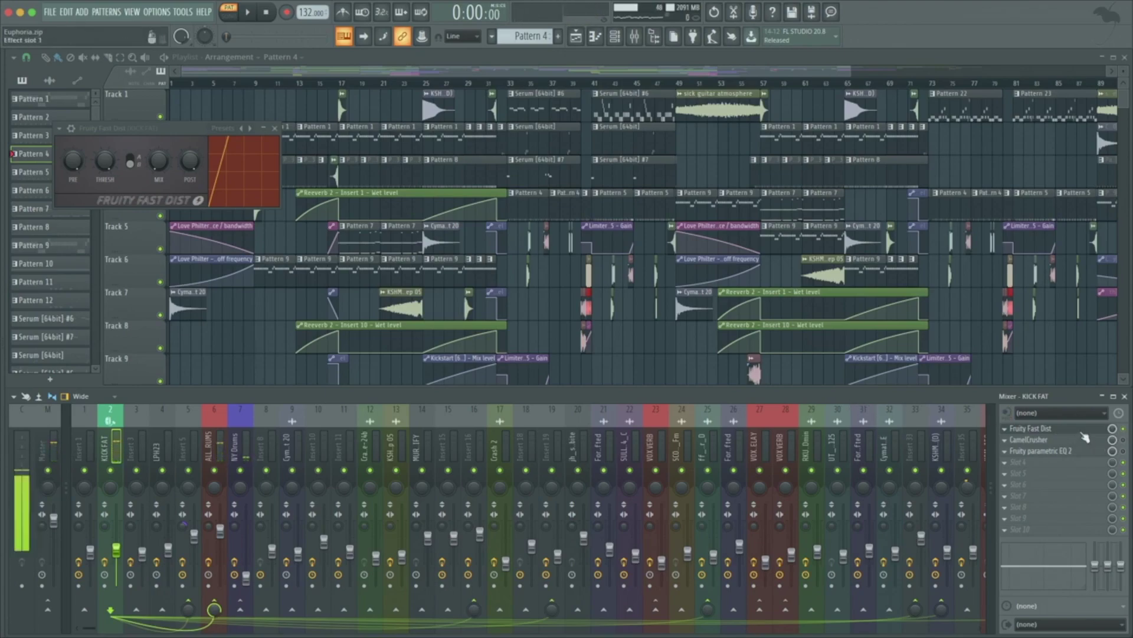
key(z)
key(z)
key(z)
key(z)
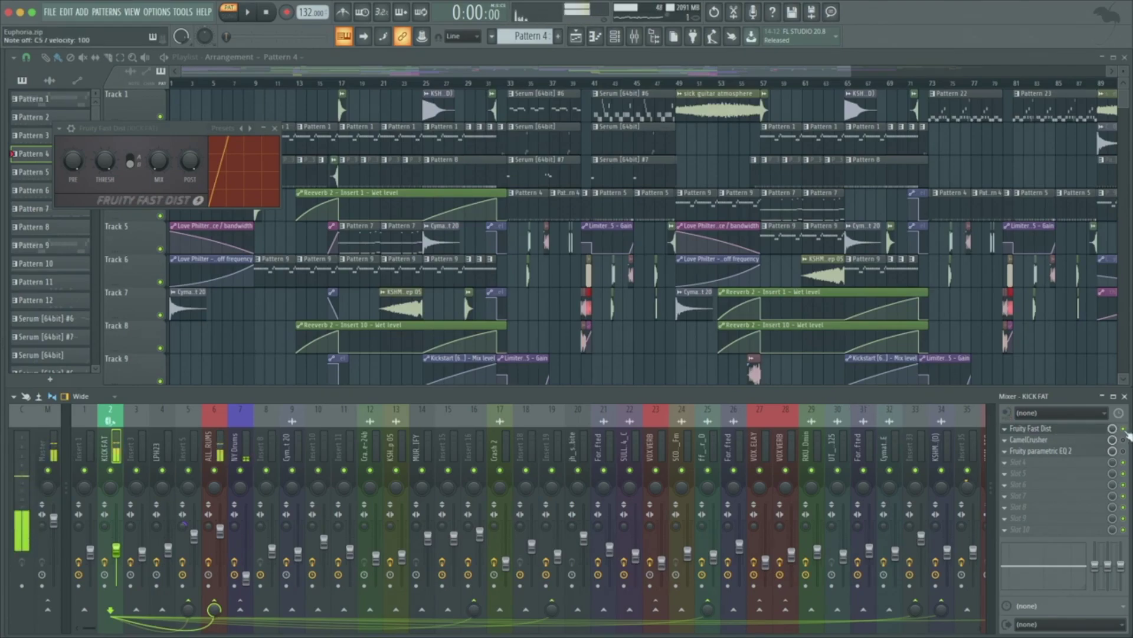
key(z)
key(z)
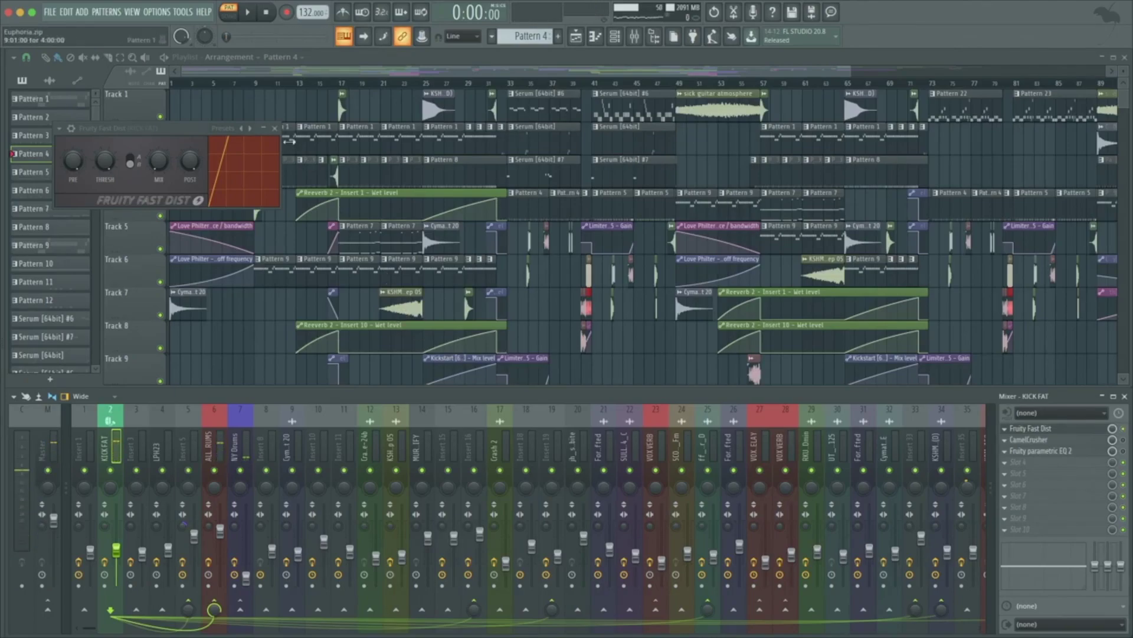
click(275, 128)
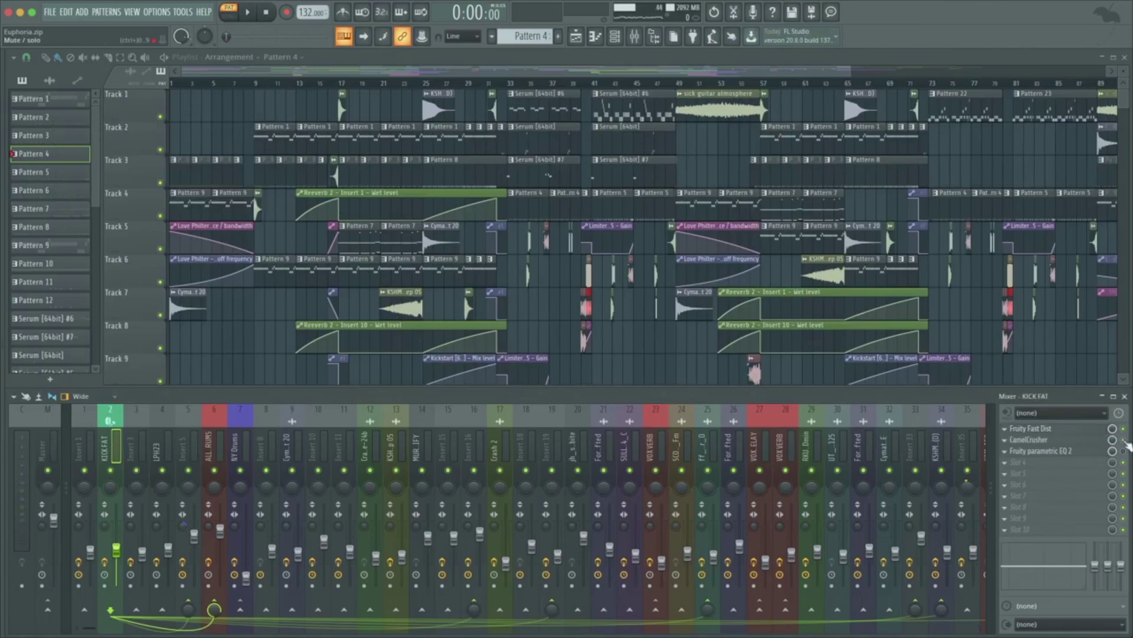
- Audition the kick for CamelCrusher's effect, open the plugin and move its window fully into view
key(z)
key(z)
key(z)
key(z)
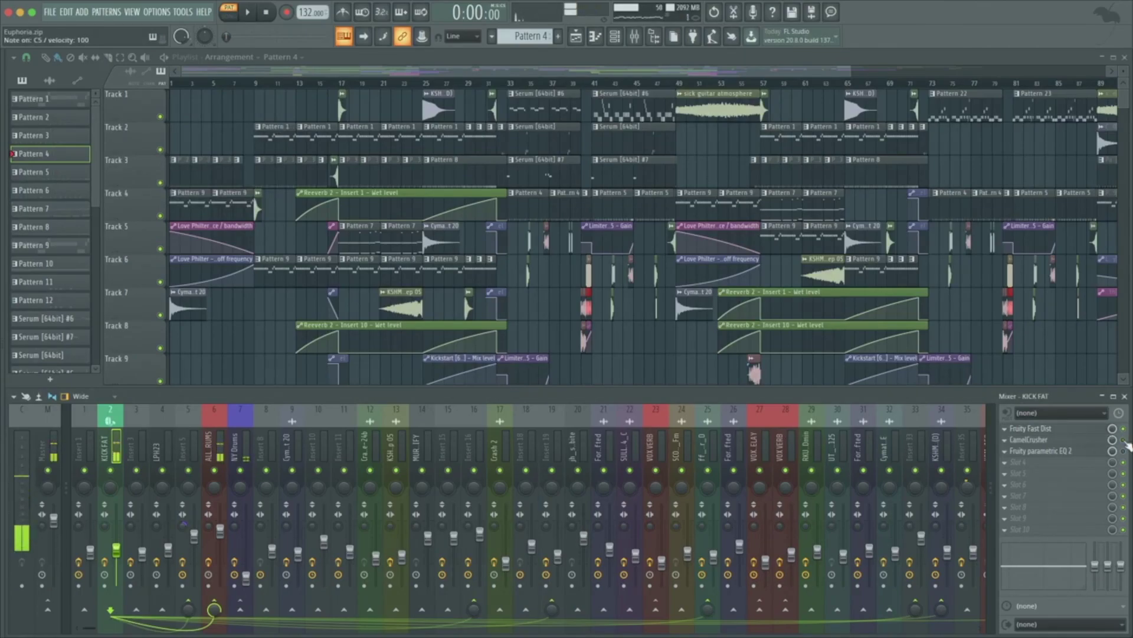
click(1062, 443)
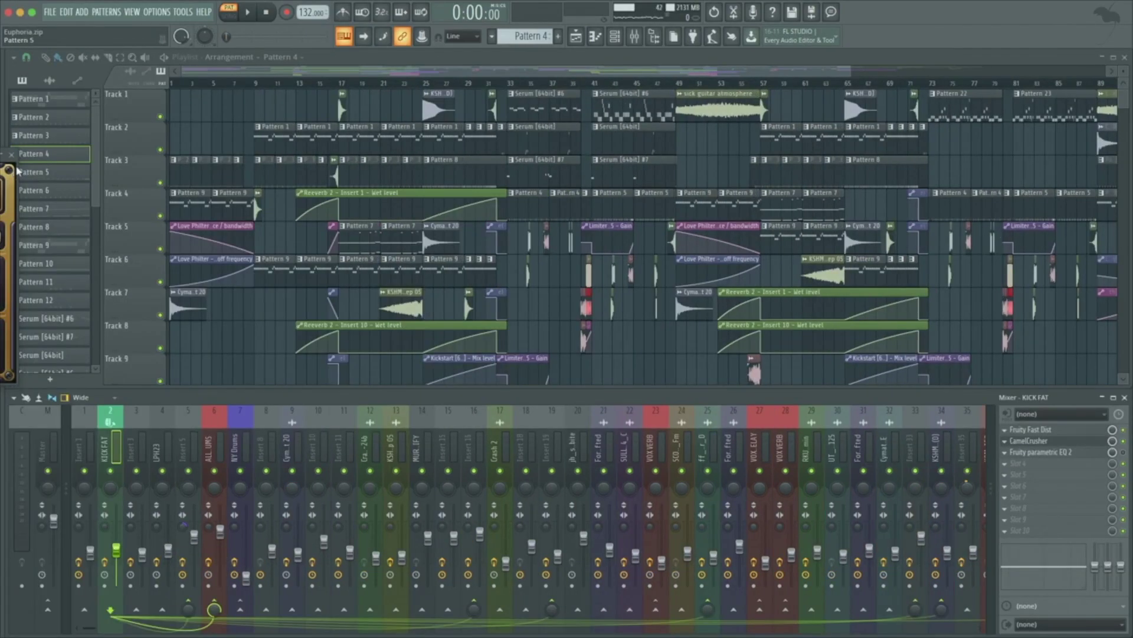
drag(16, 171, 564, 167)
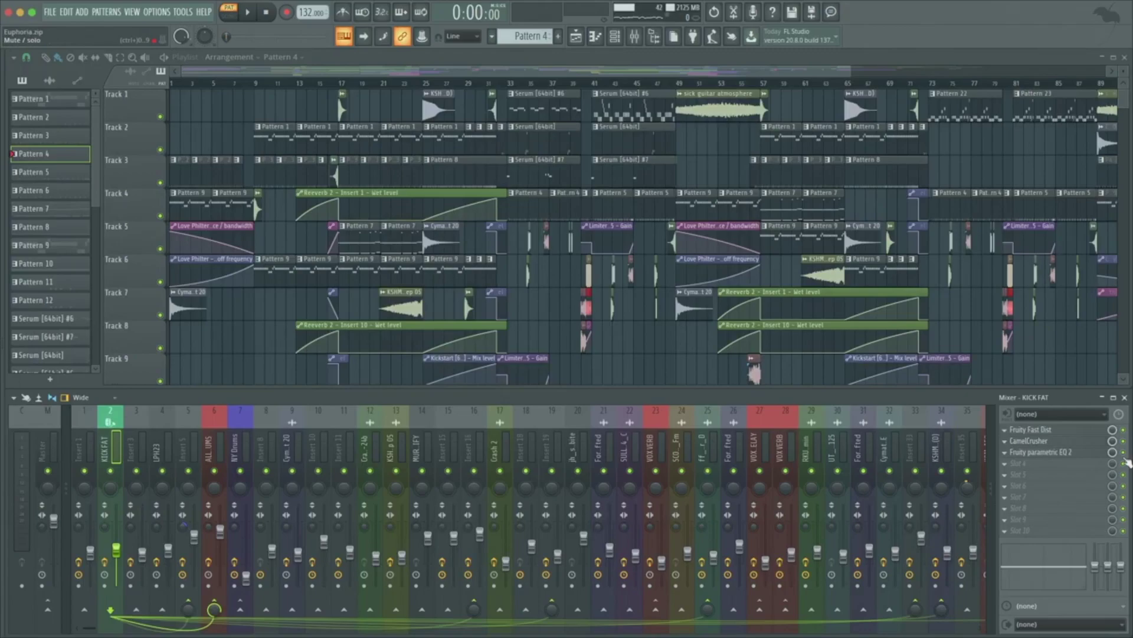
- Audition the kick while toggling Fruity parametric EQ 2 on the KICK FAT mixer track
key(z)
key(z)
key(z)
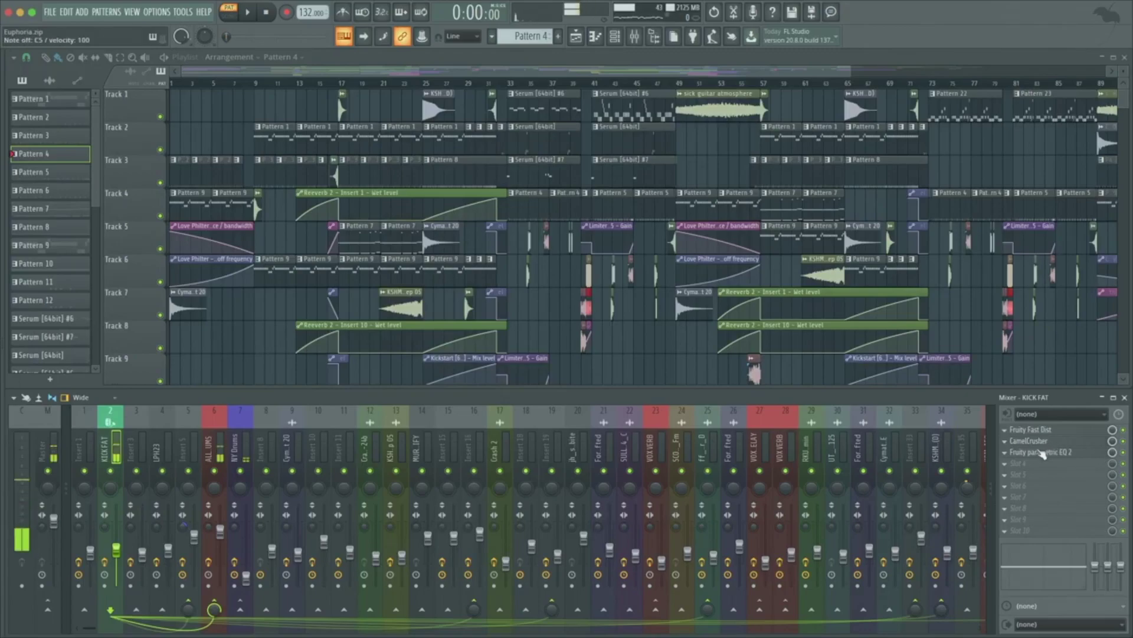
click(1123, 452)
key(z)
key(z)
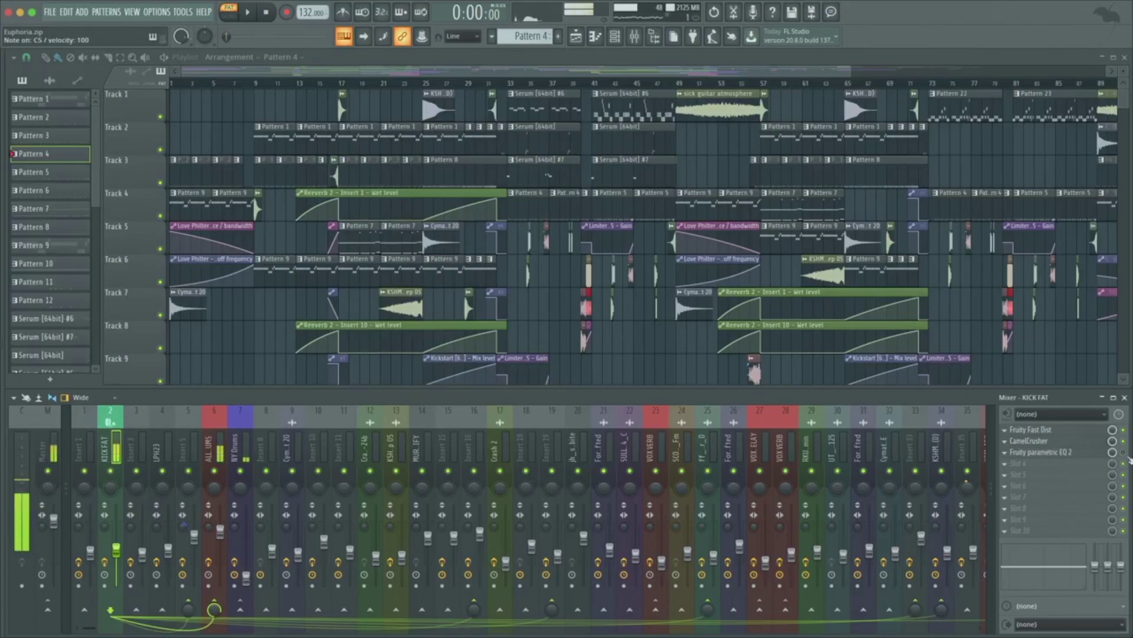
- Open Fruity parametric EQ 2 on the KICK FAT track, audition the kick against its curve and close it
click(1065, 452)
key(z)
key(z)
key(z)
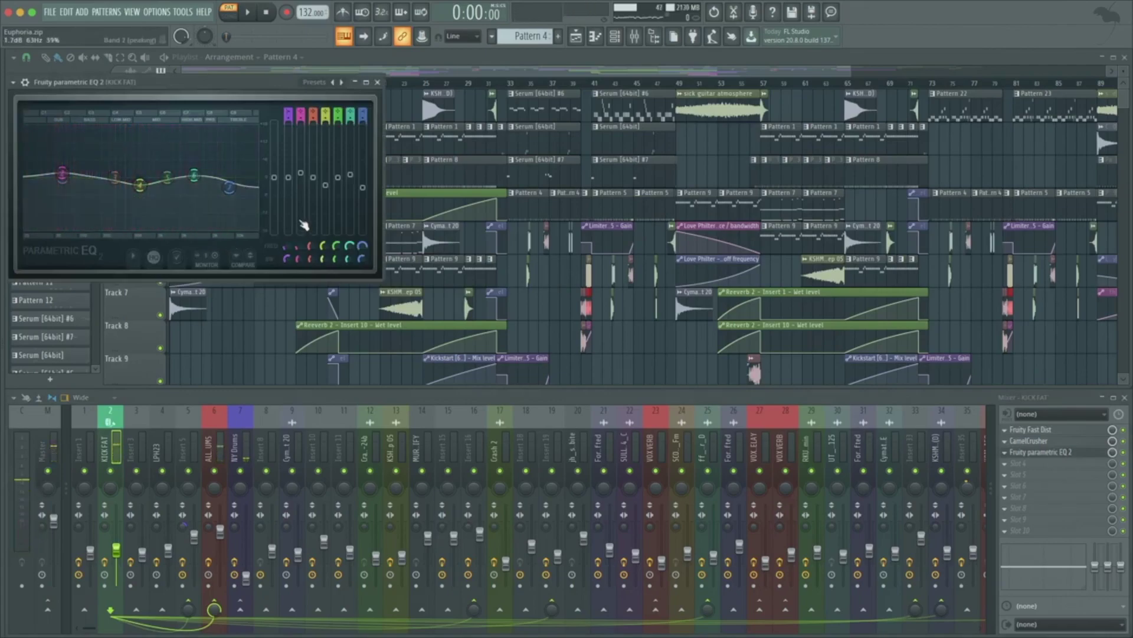
key(z)
key(z)
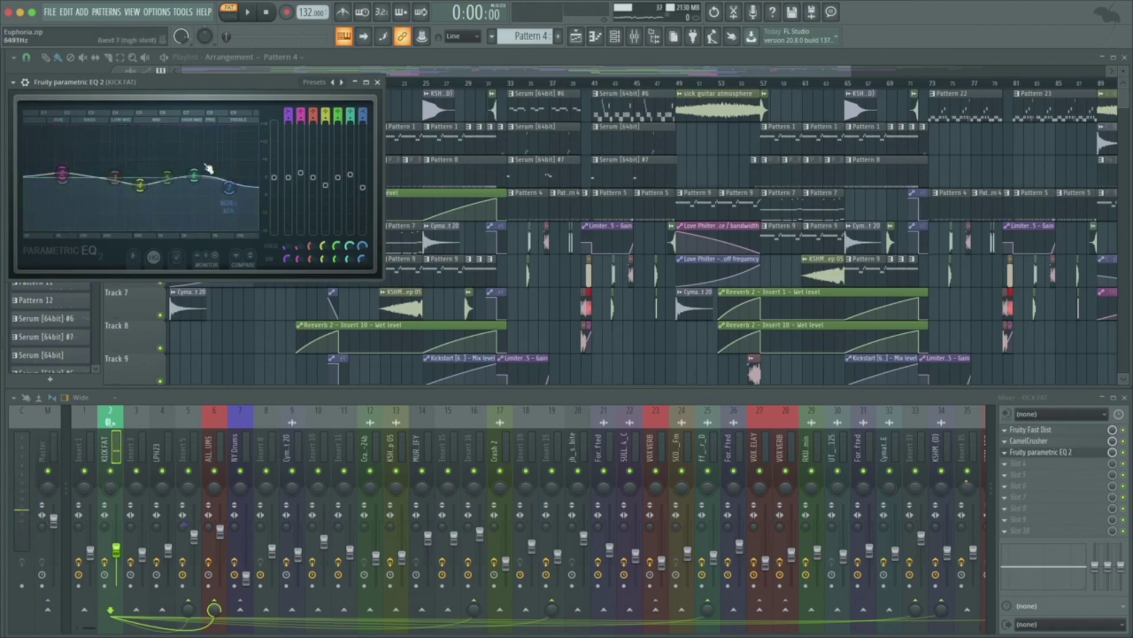
key(Escape)
- Open the Fruity Compressor on the ALL DRUMS mixer track
click(213, 434)
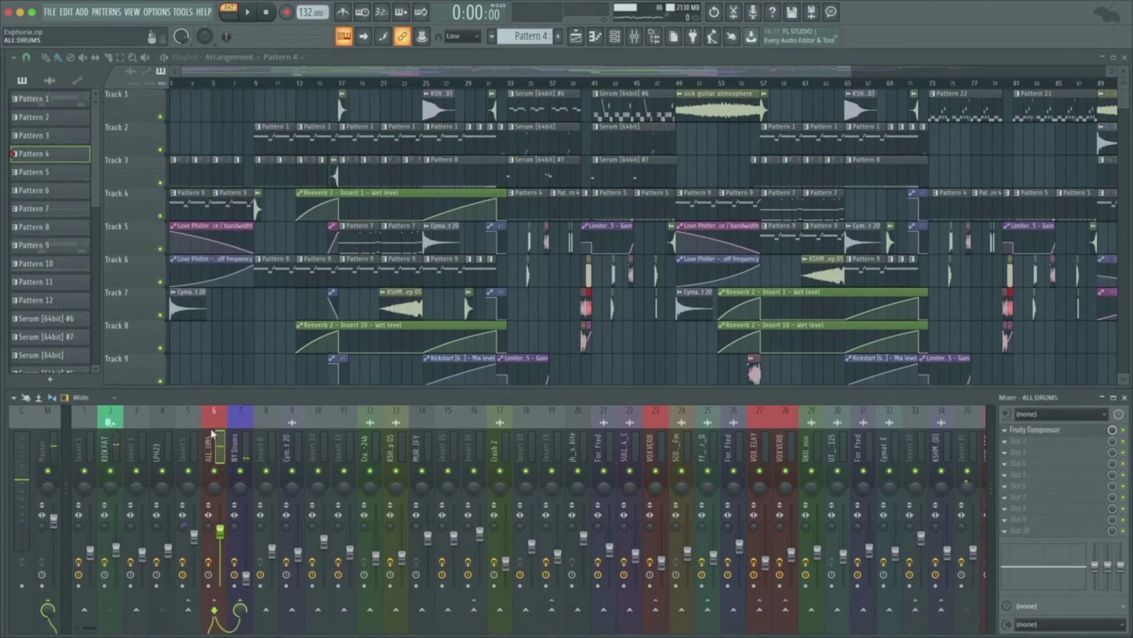
click(1062, 429)
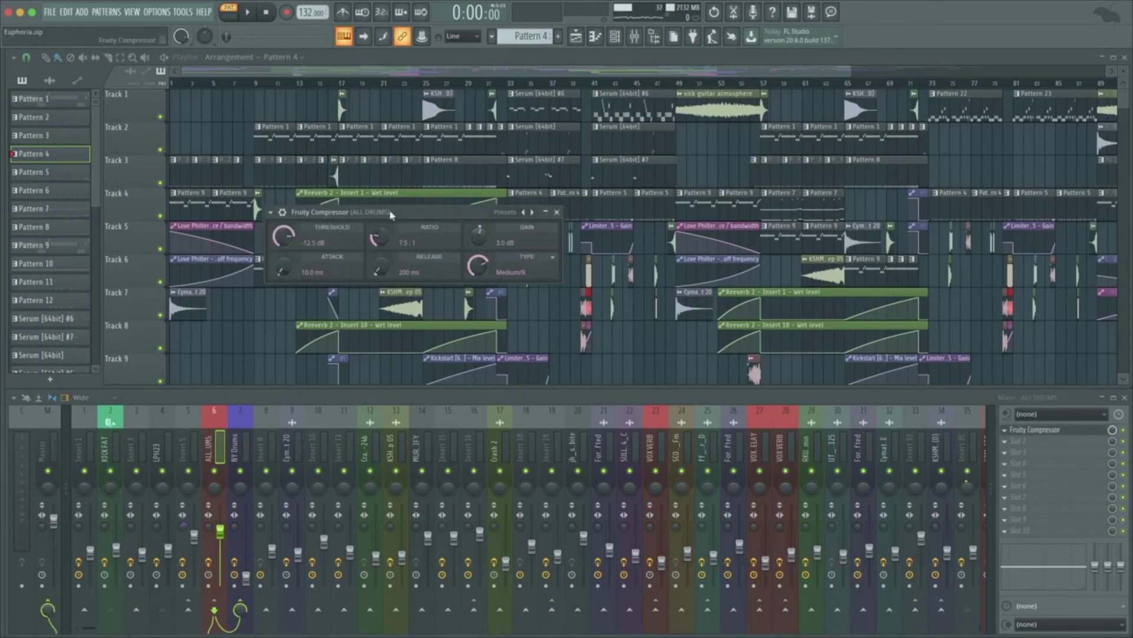
- Close the Fruity Compressor, play Pattern 4 briefly and select the KICK FAT mixer track
key(Escape)
key(space)
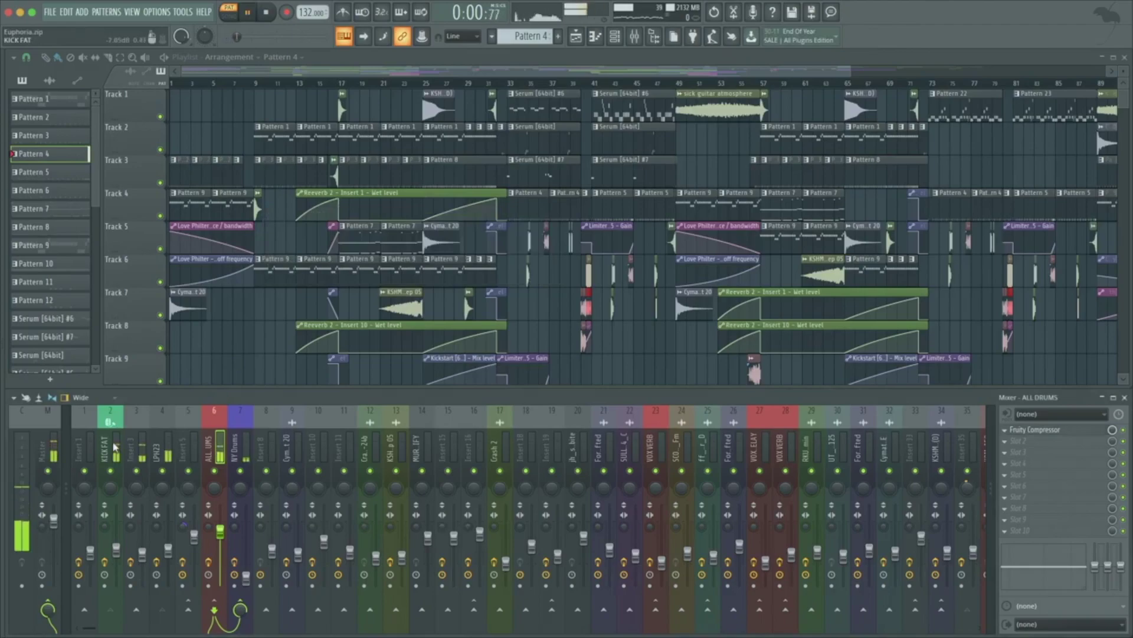
click(115, 449)
key(space)
key(super+s)
key(Escape)
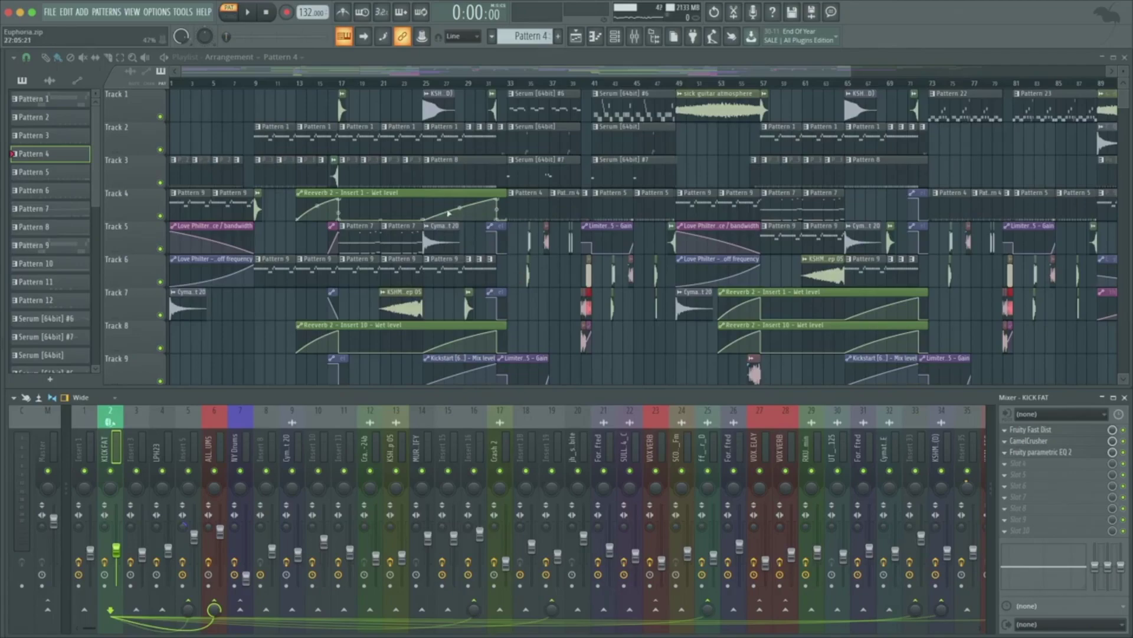
- Select the LPC09 channel in the channel rack and audition it on the Insert 3 mixer track
key(F6)
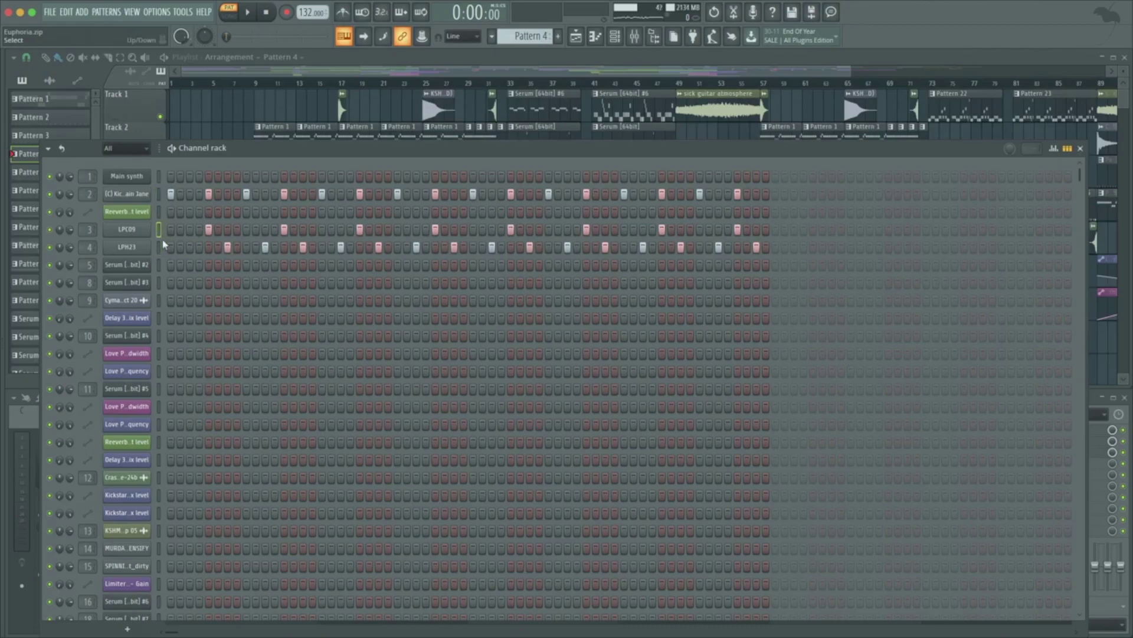
key(F6)
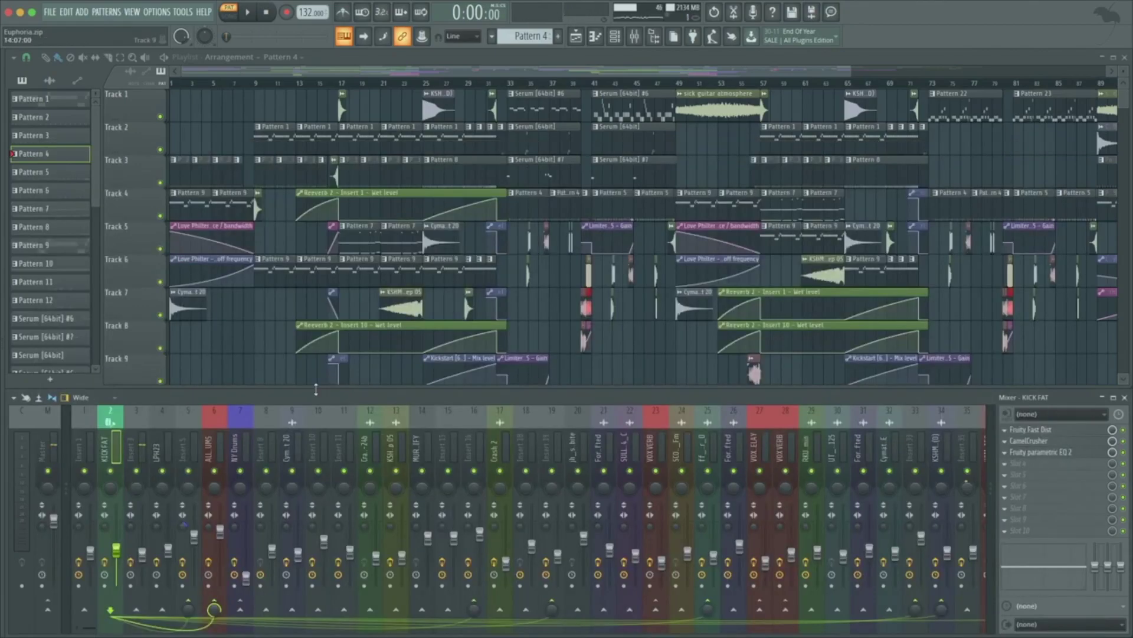
key(q)
key(q)
key(q)
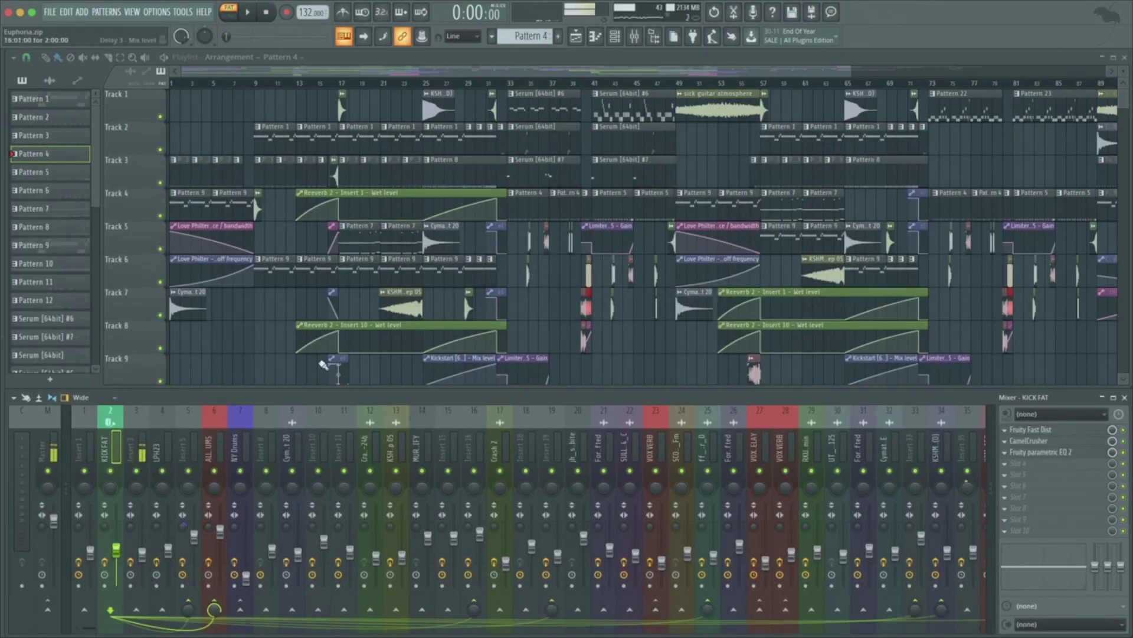
click(140, 449)
key(q)
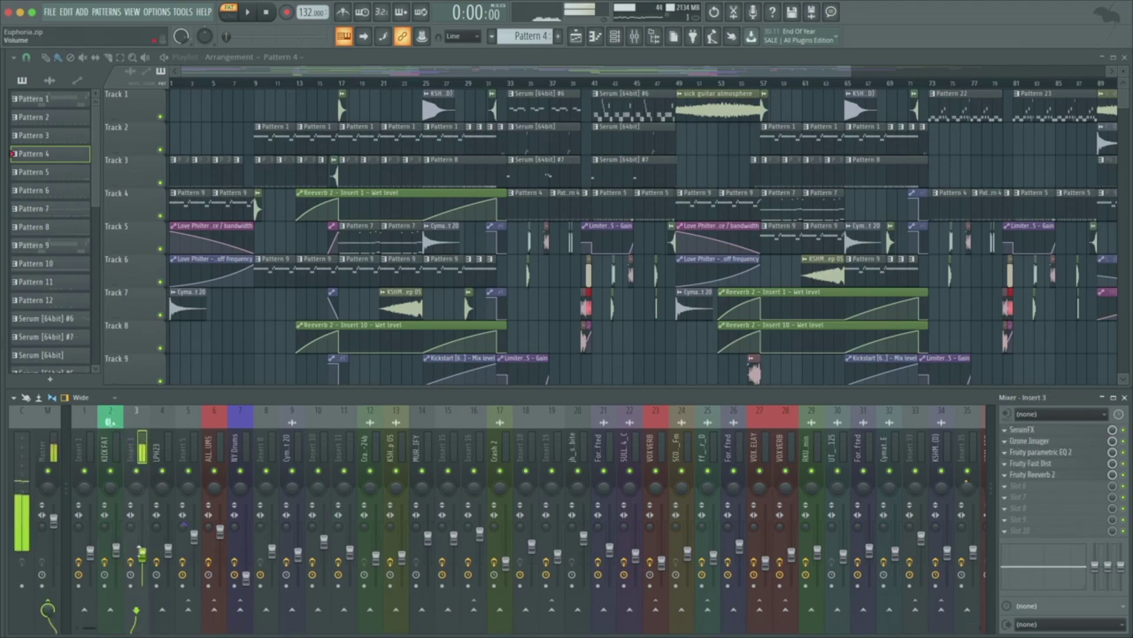
click(132, 560)
key(q)
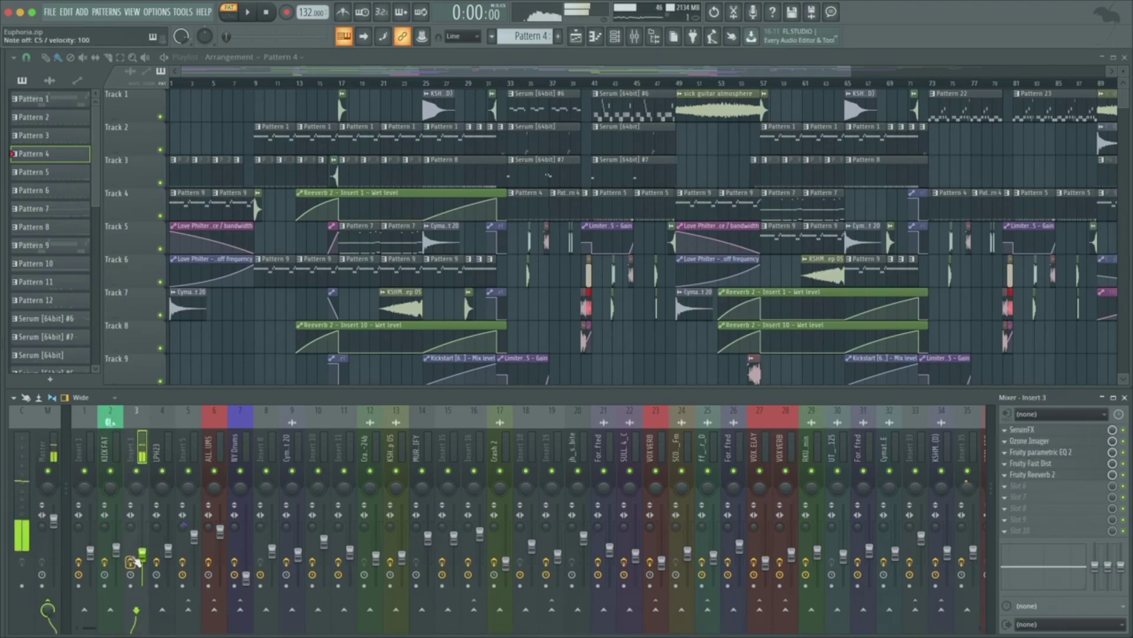
- Open SerumFX on Insert 3, audition LPC09 through its Hyper/Dimension effect and close the plugin
key(q)
key(q)
key(q)
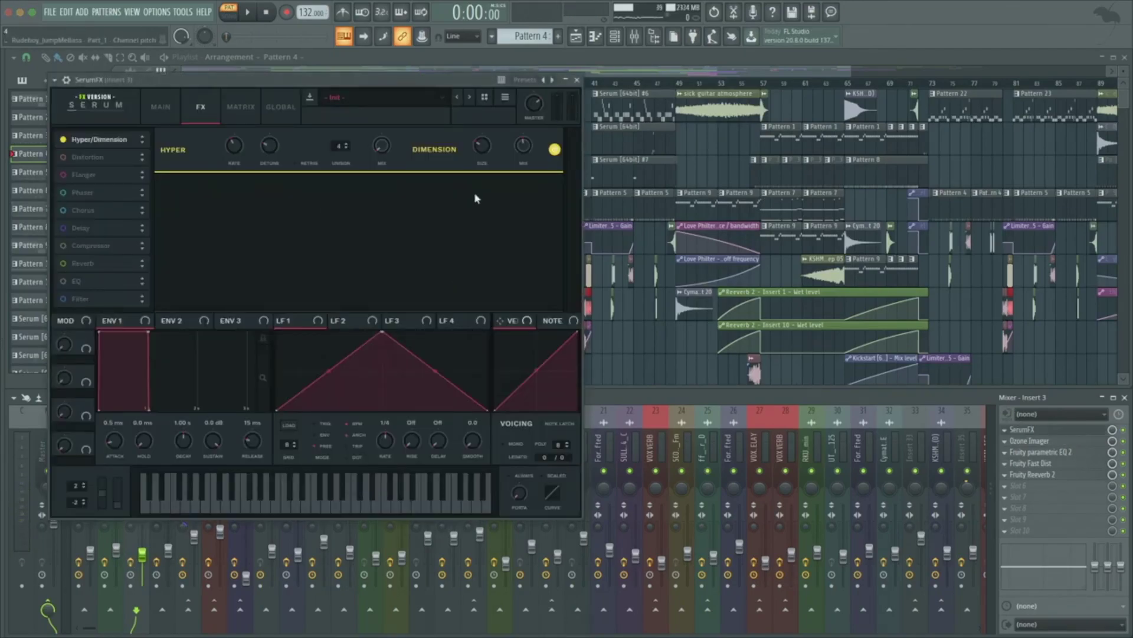
key(q)
key(q)
key(q)
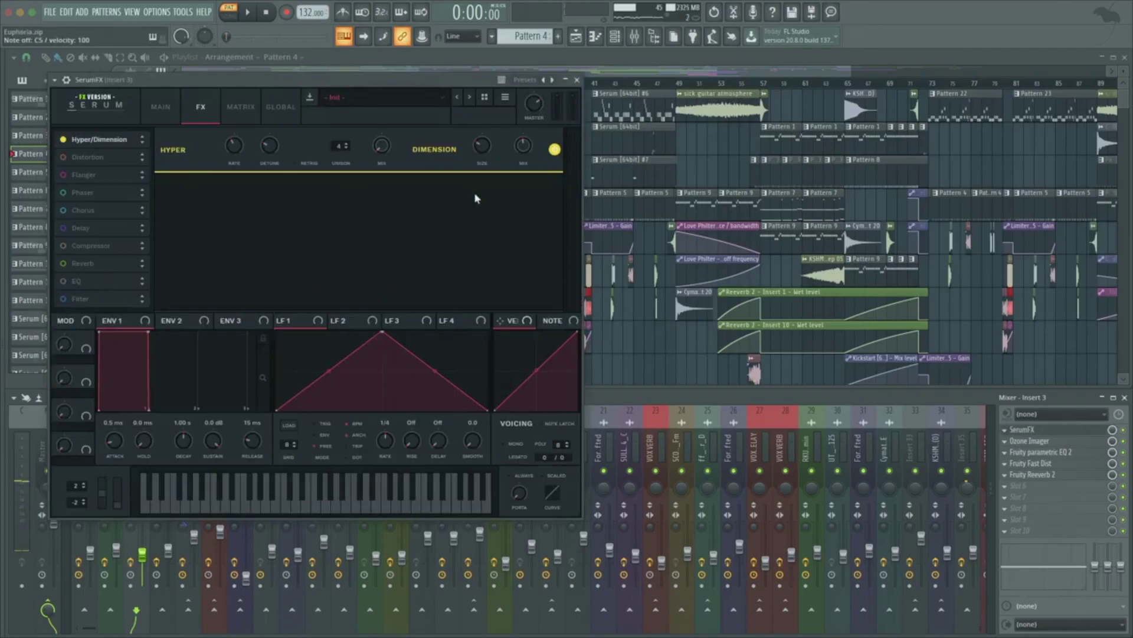
key(q)
key(Escape)
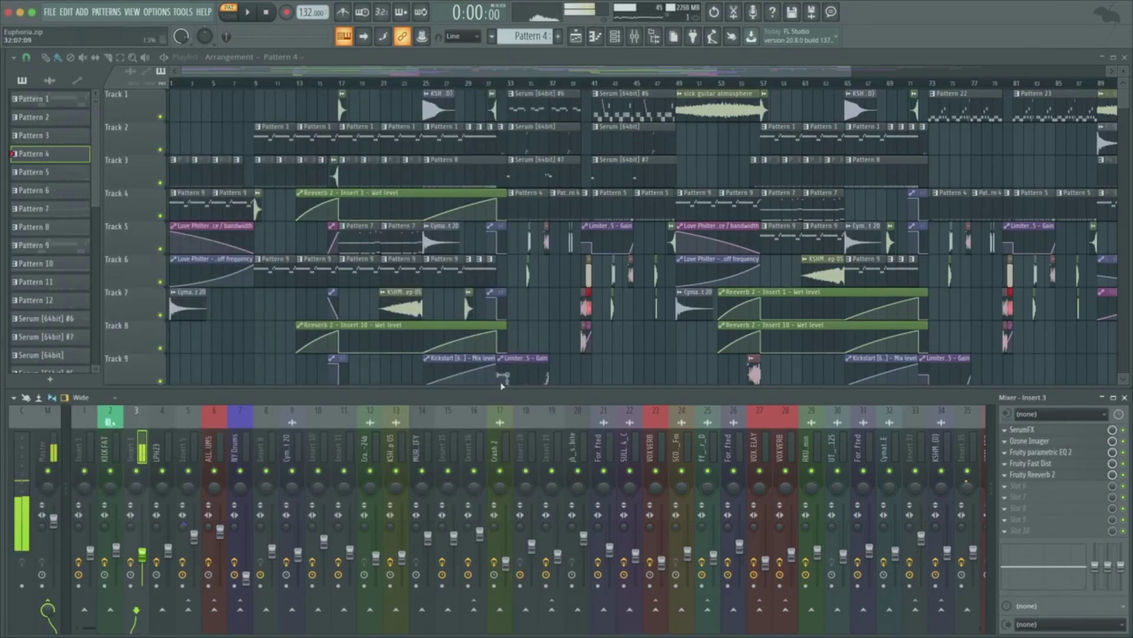
- Open Ozone Imager on Insert 3 in demo mode, audition LPC09 against its vectorscope and close it
click(1044, 443)
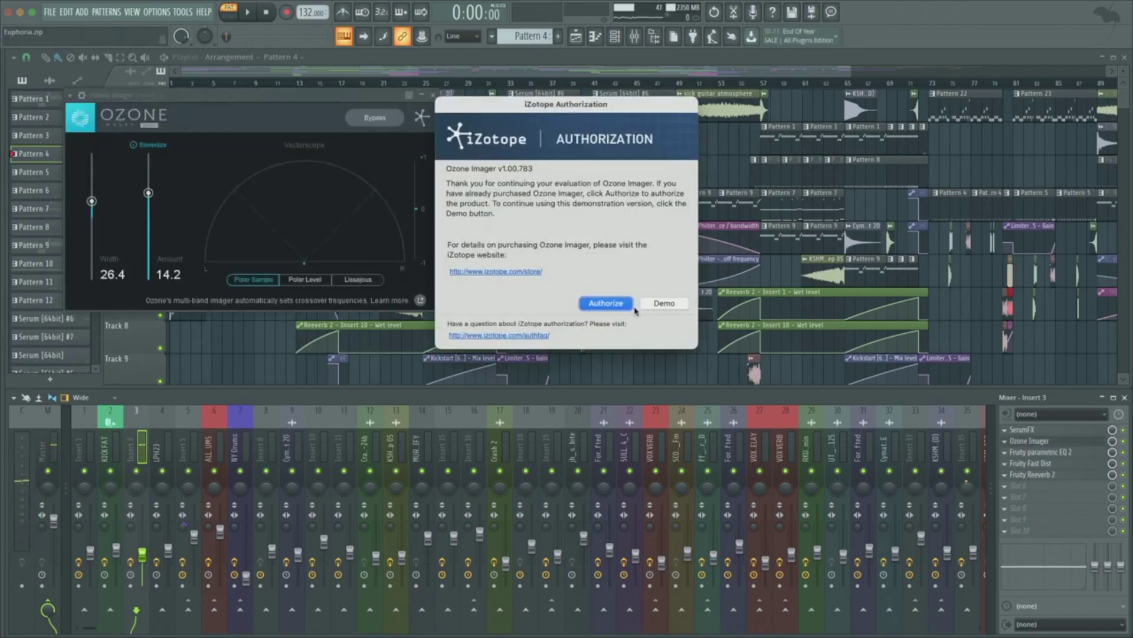
click(664, 303)
key(q)
key(q)
key(q)
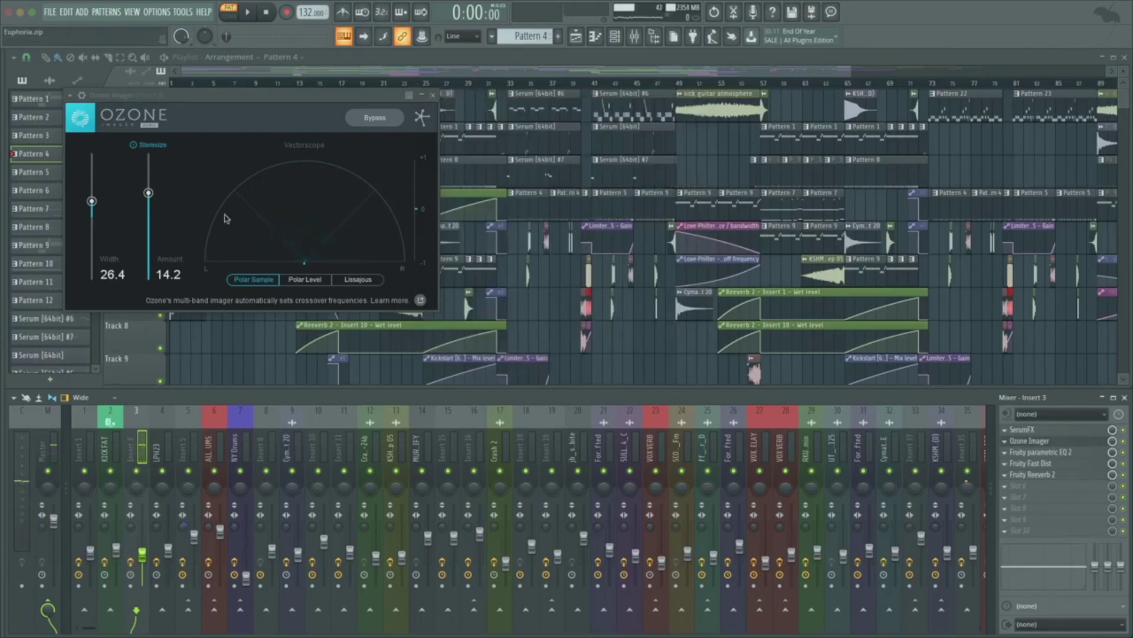
key(q)
key(q)
key(q)
key(q)
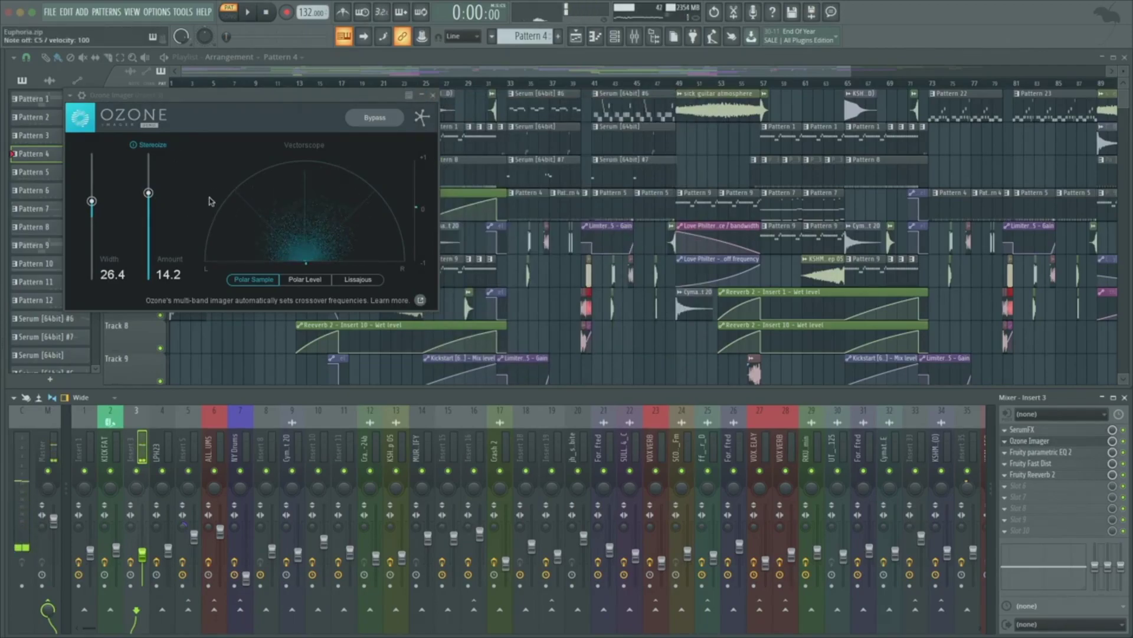
click(434, 96)
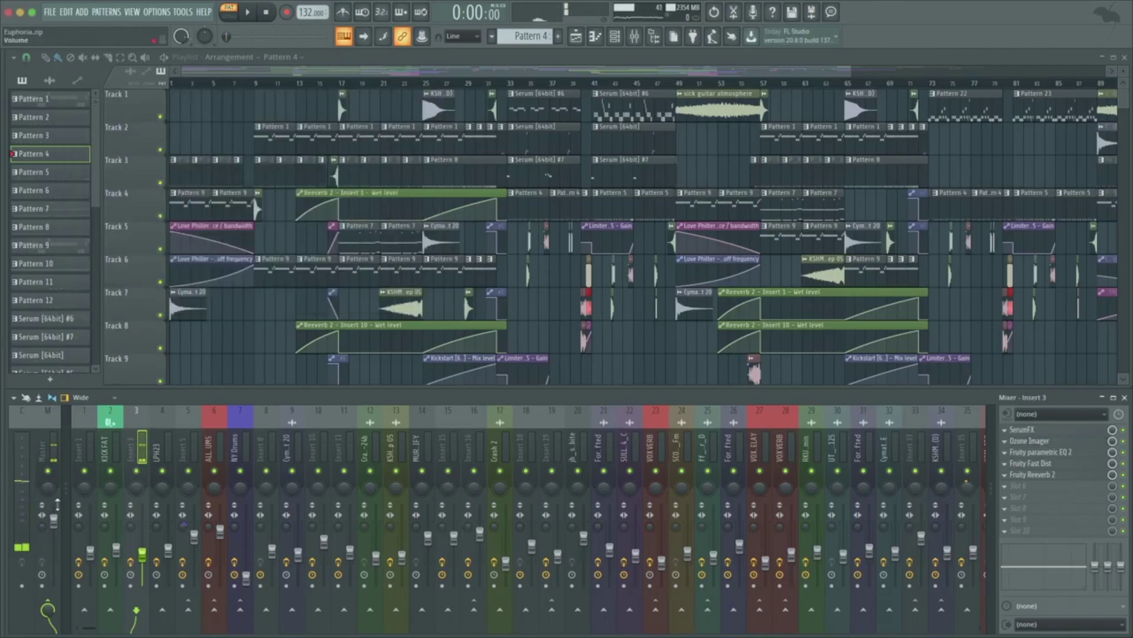
- Audition LPC09 with the Master mixer track selected, and again after returning to Insert 3
click(40, 534)
key(q)
key(q)
key(q)
key(q)
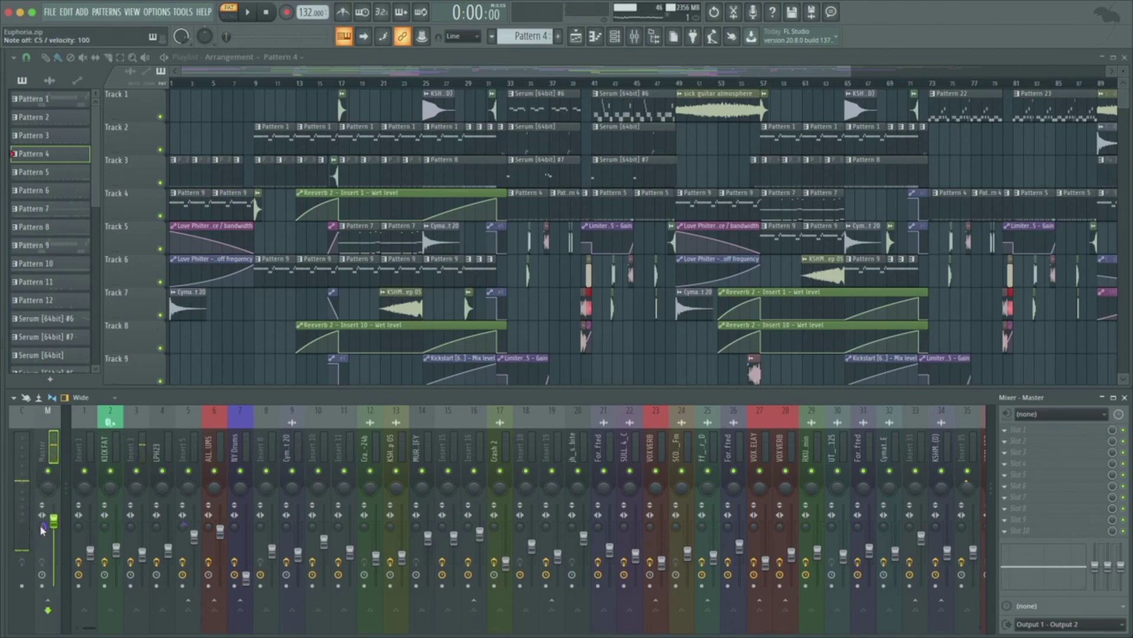
key(q)
key(q)
click(143, 442)
key(q)
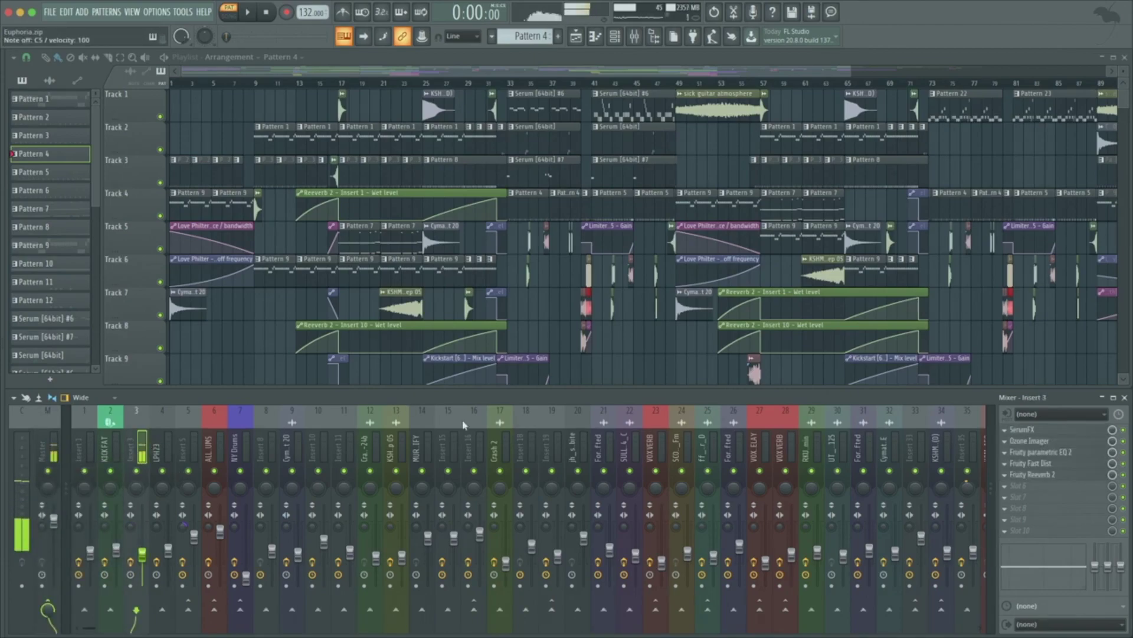
- Open Fruity parametric EQ 2 on Insert 3, audition LPC09 against its curve and close it
click(1077, 452)
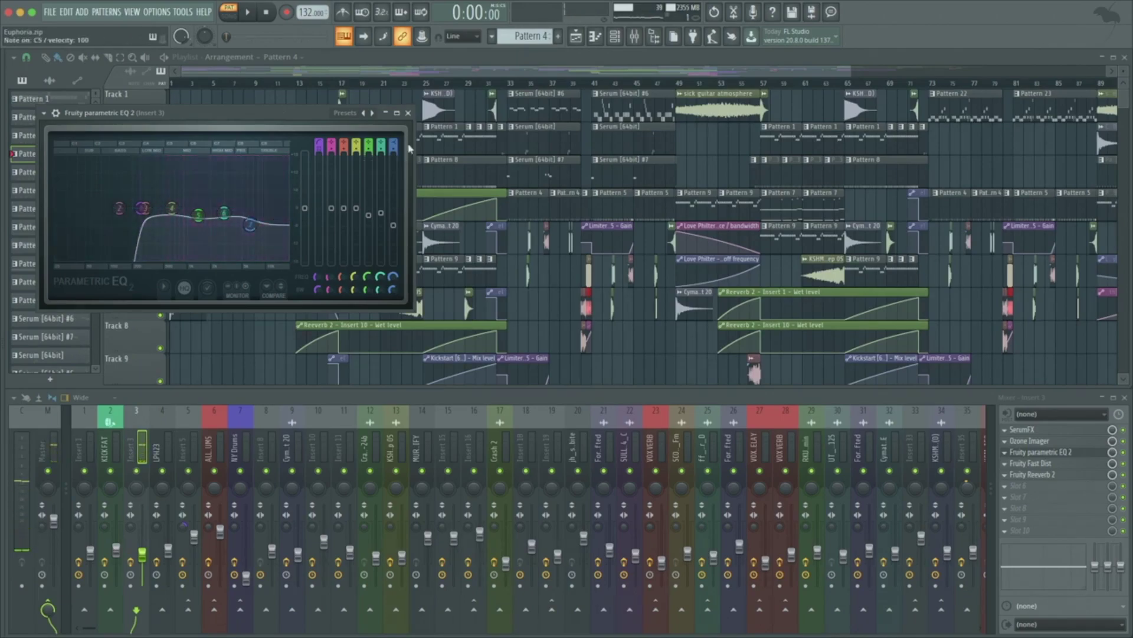
click(408, 112)
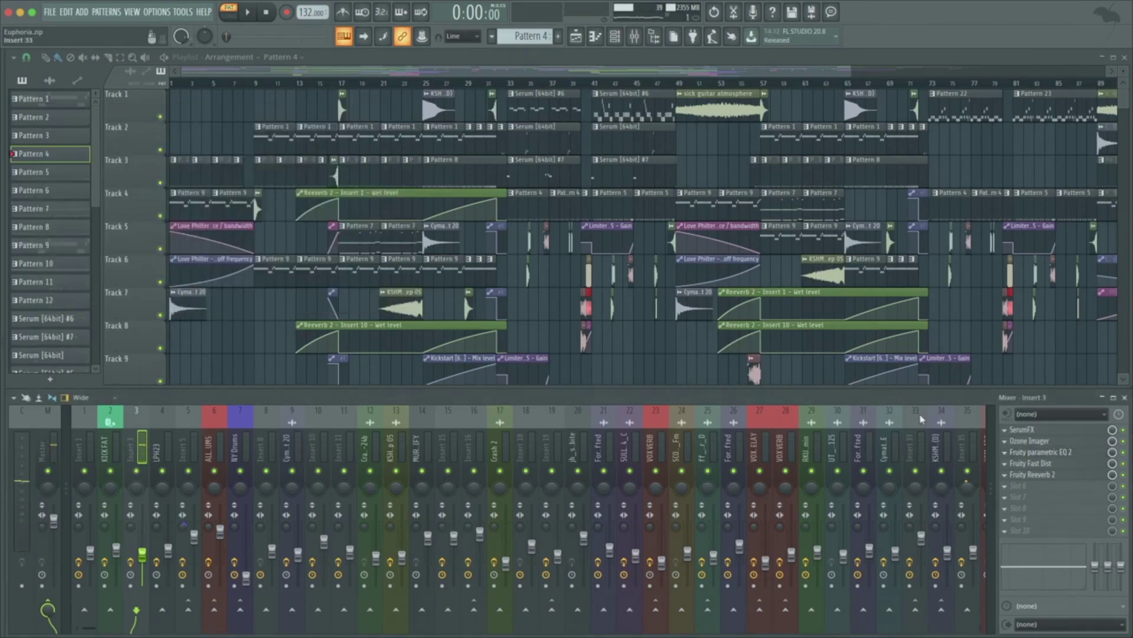
click(1034, 463)
click(1034, 463)
click(1039, 452)
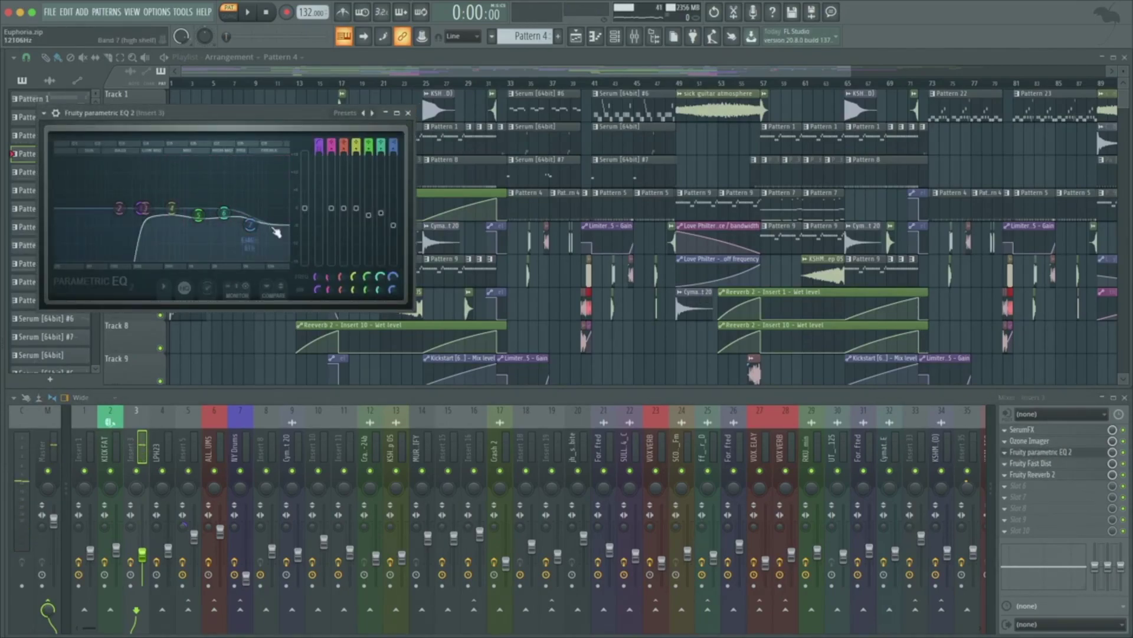
key(q)
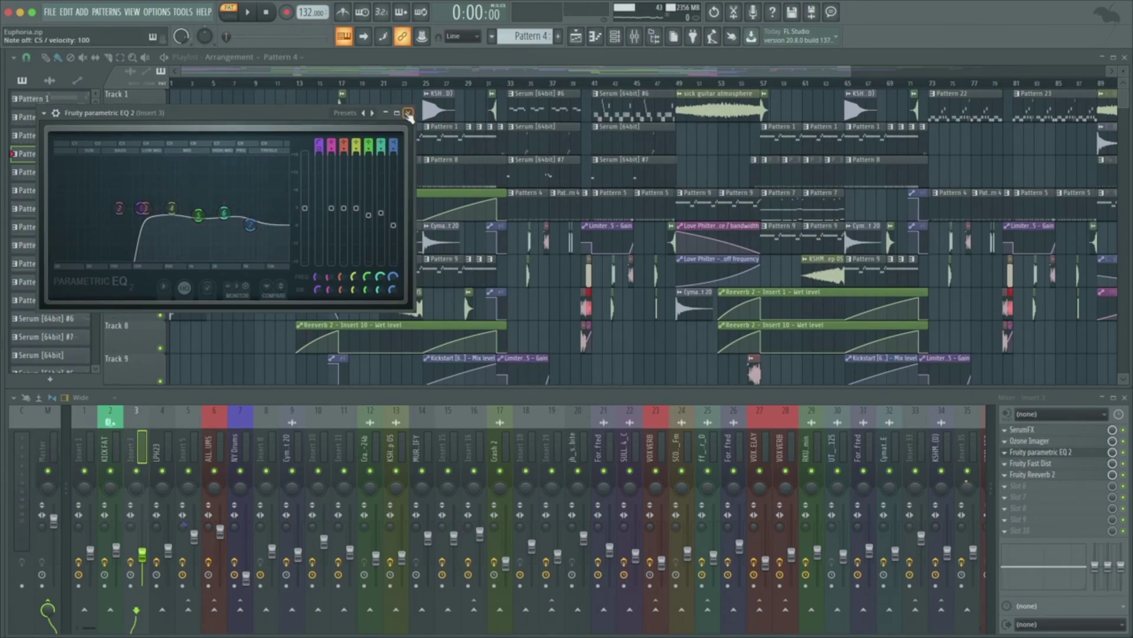
click(409, 113)
- Open Fruity Fast Dist on Insert 3, audition LPC09 while toggling the effect off and on, and close it
click(1046, 464)
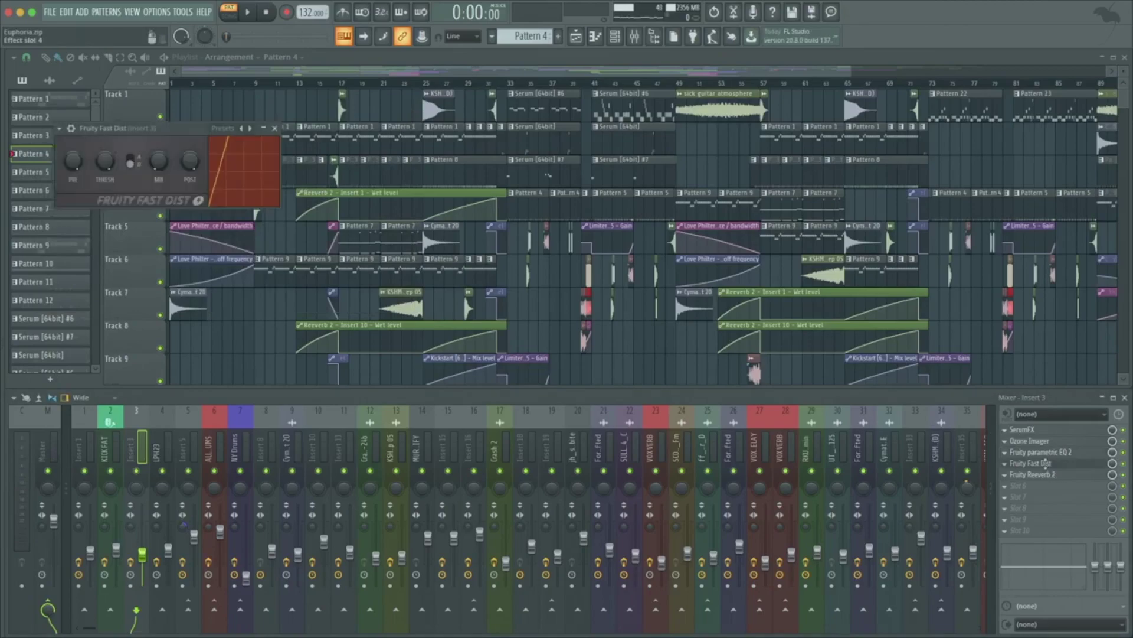
key(q)
key(q)
key(q)
click(1124, 463)
key(q)
click(1124, 463)
key(q)
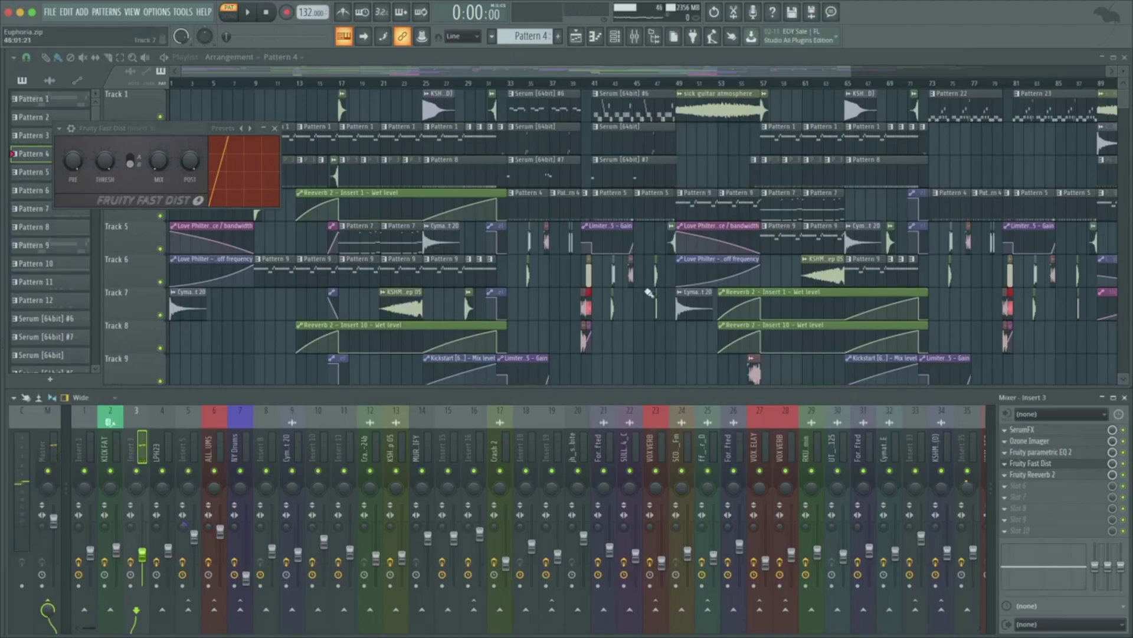
click(275, 129)
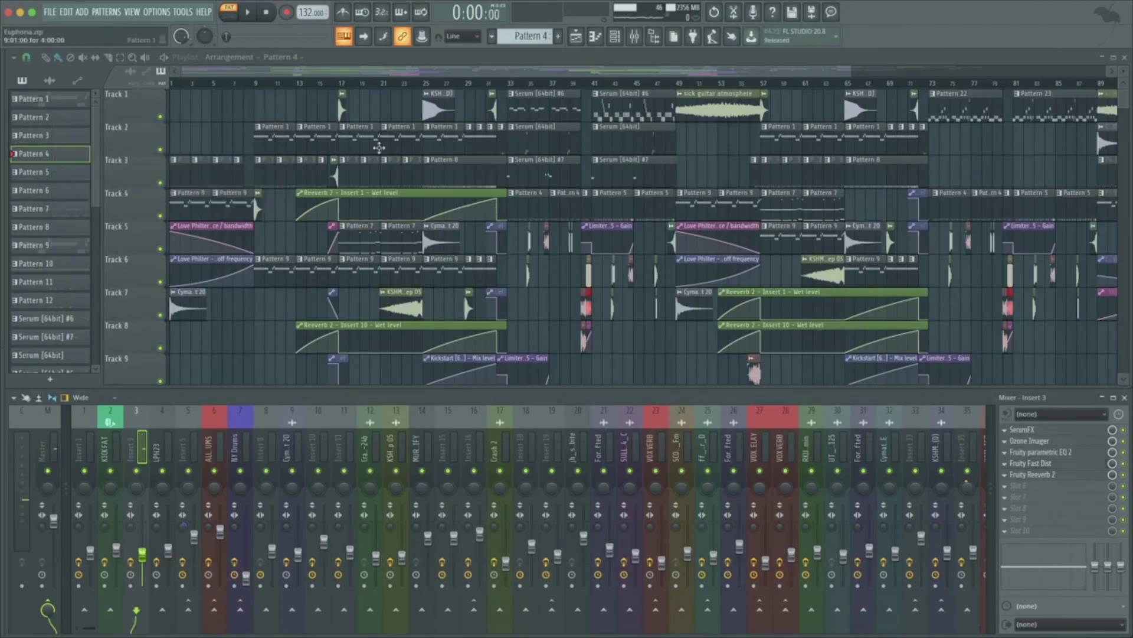
- Audition LPC09 while toggling Fruity Reeverb 2 on Insert 3, and open the reverb to inspect its settings
key(q)
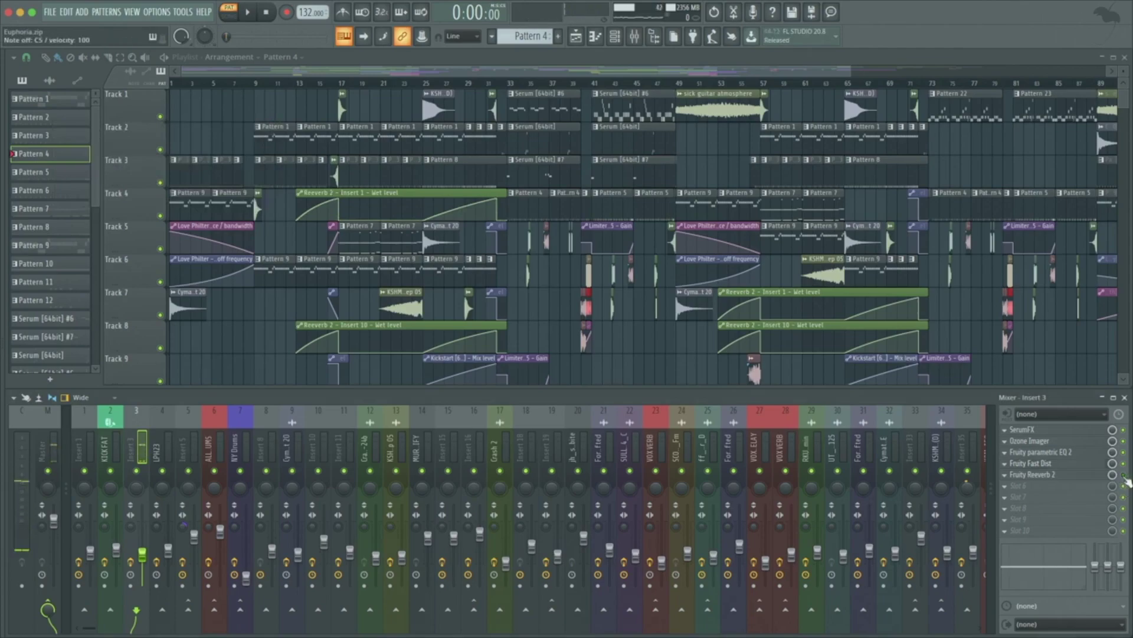
key(q)
key(q)
key(q)
click(1123, 475)
key(q)
click(1082, 475)
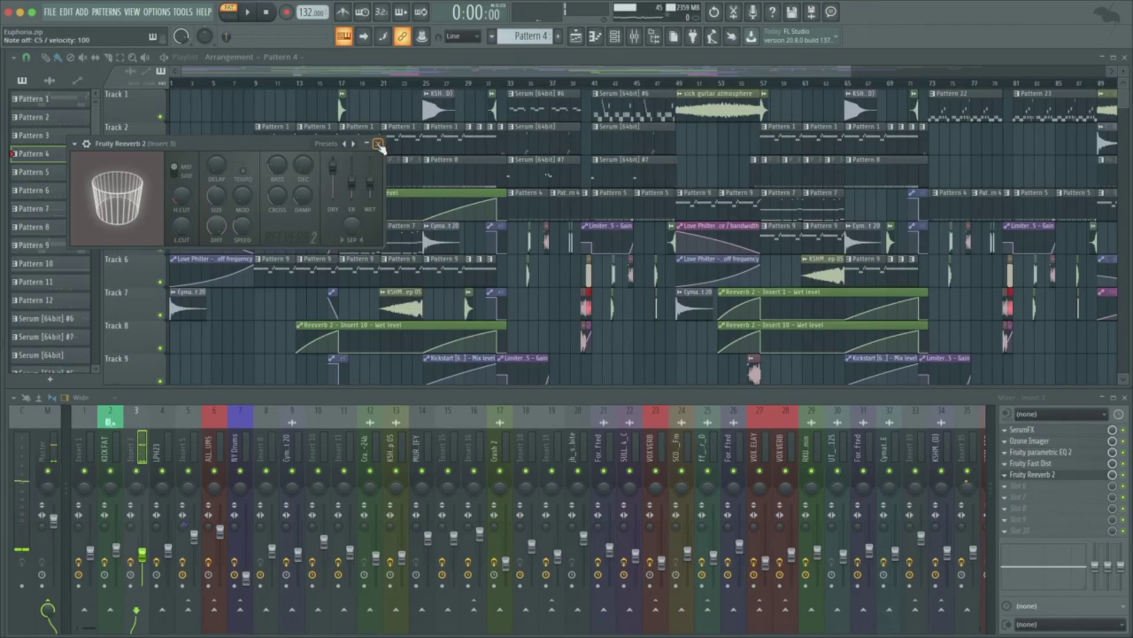
click(379, 144)
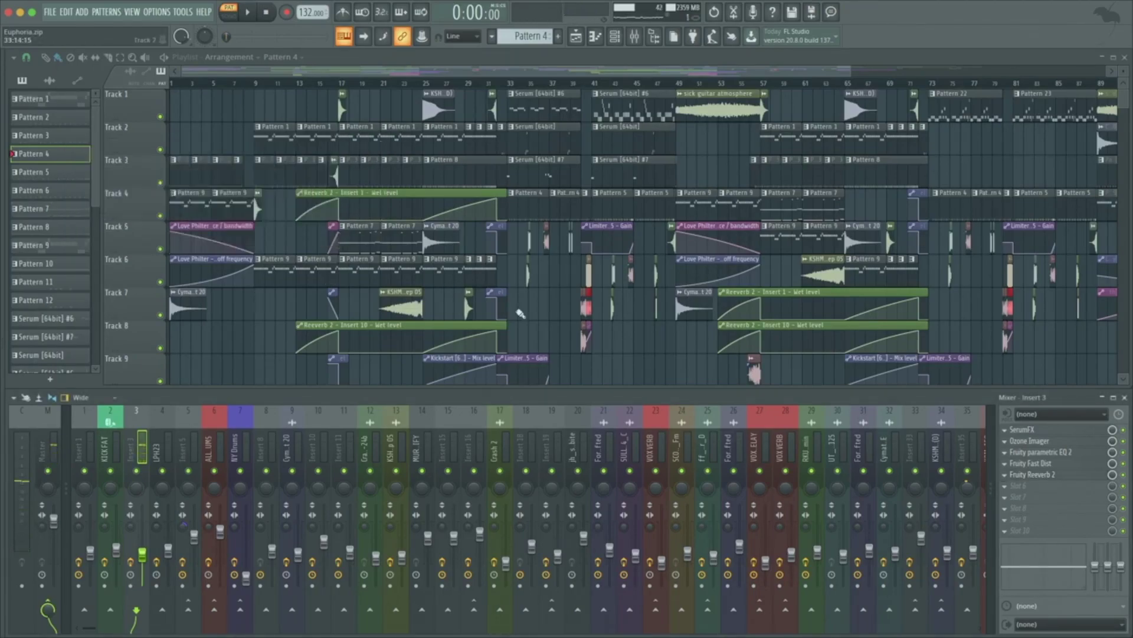
- Select the LPH23 channel in the channel rack and inspect Fruity parametric EQ 2 on its mixer track
click(615, 36)
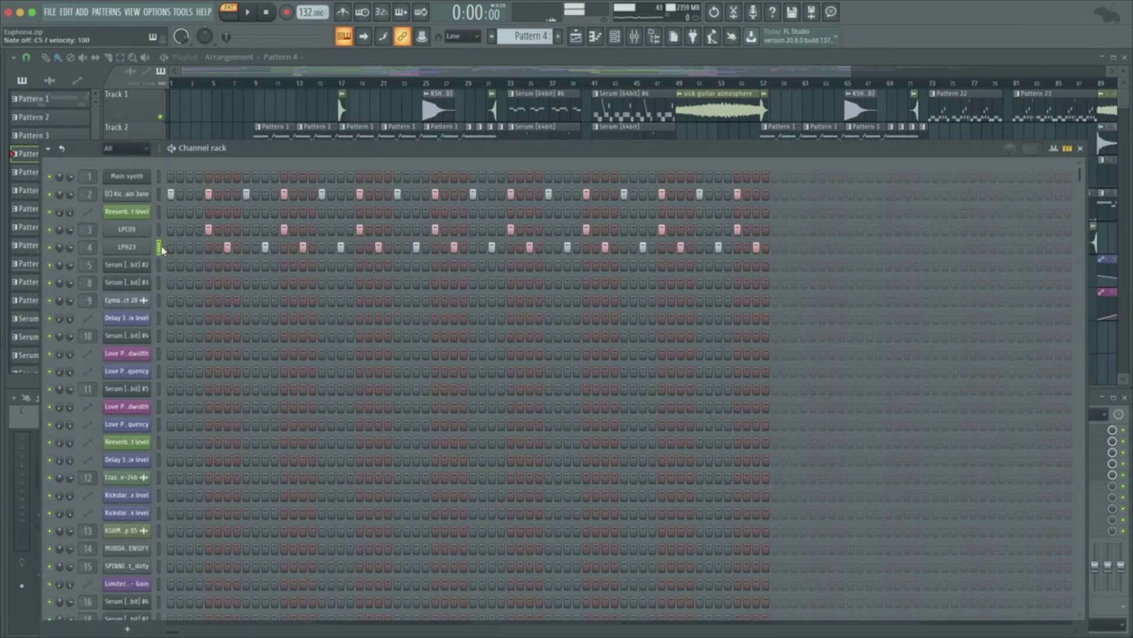
key(F6)
click(169, 447)
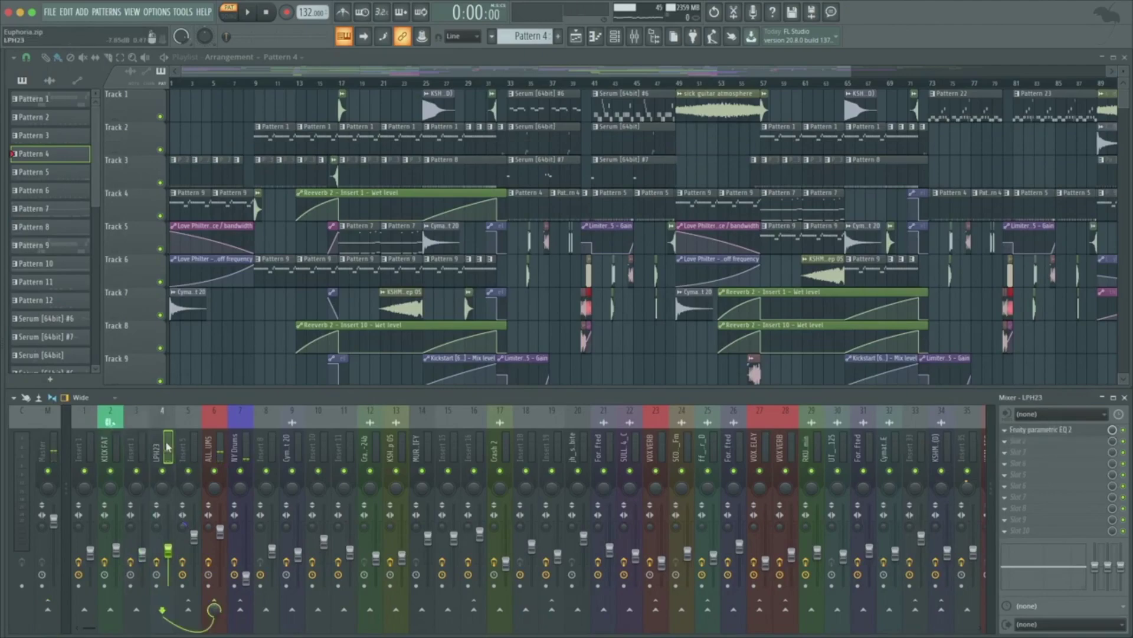
click(1072, 430)
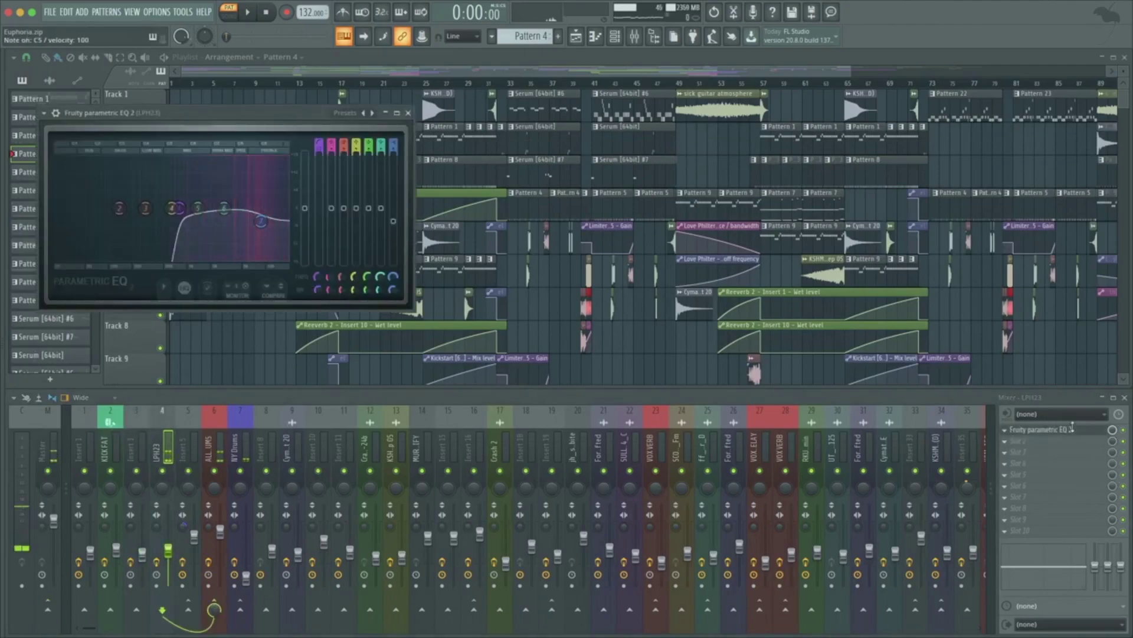
click(1072, 429)
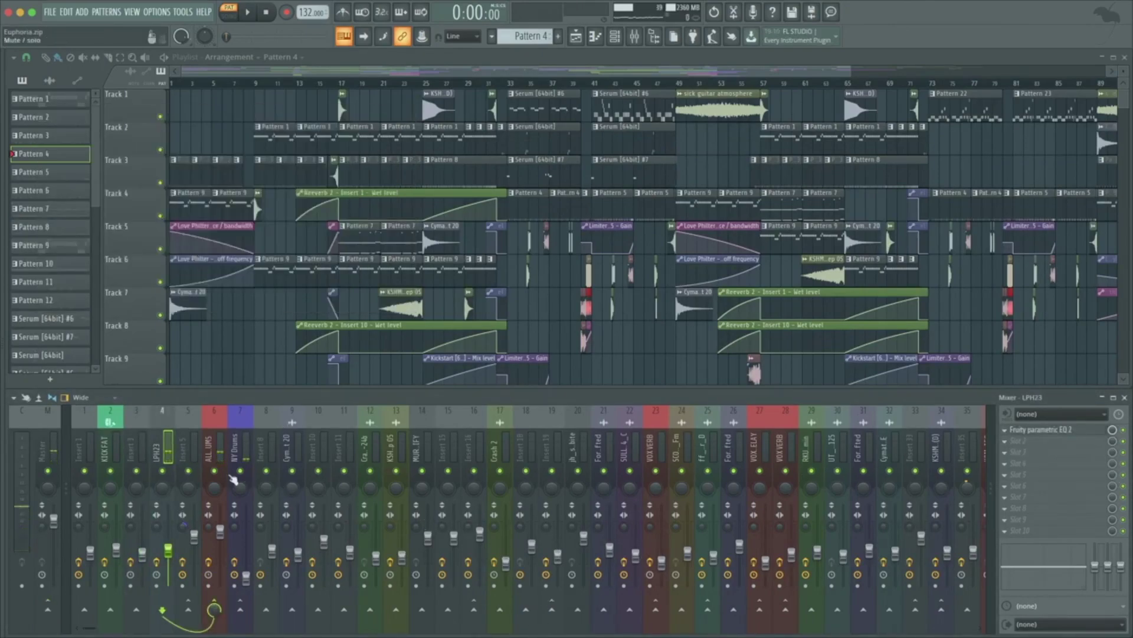
- Check the Fruity Compressor on the ALL DRUMS track and select the NY Drums mixer track
click(217, 438)
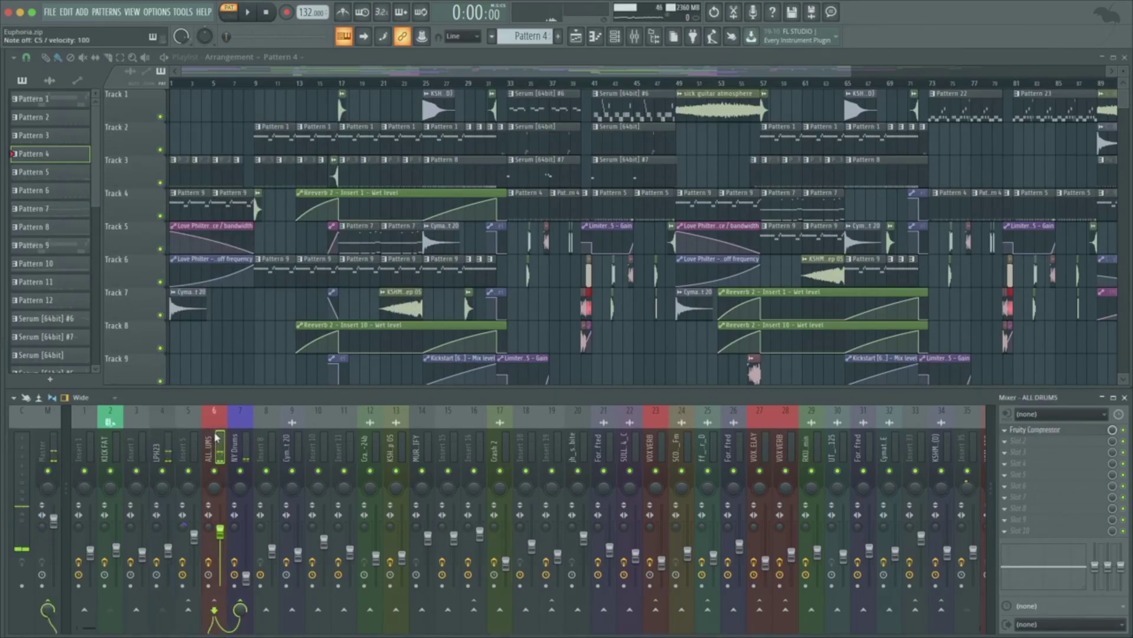
click(1054, 433)
click(1054, 434)
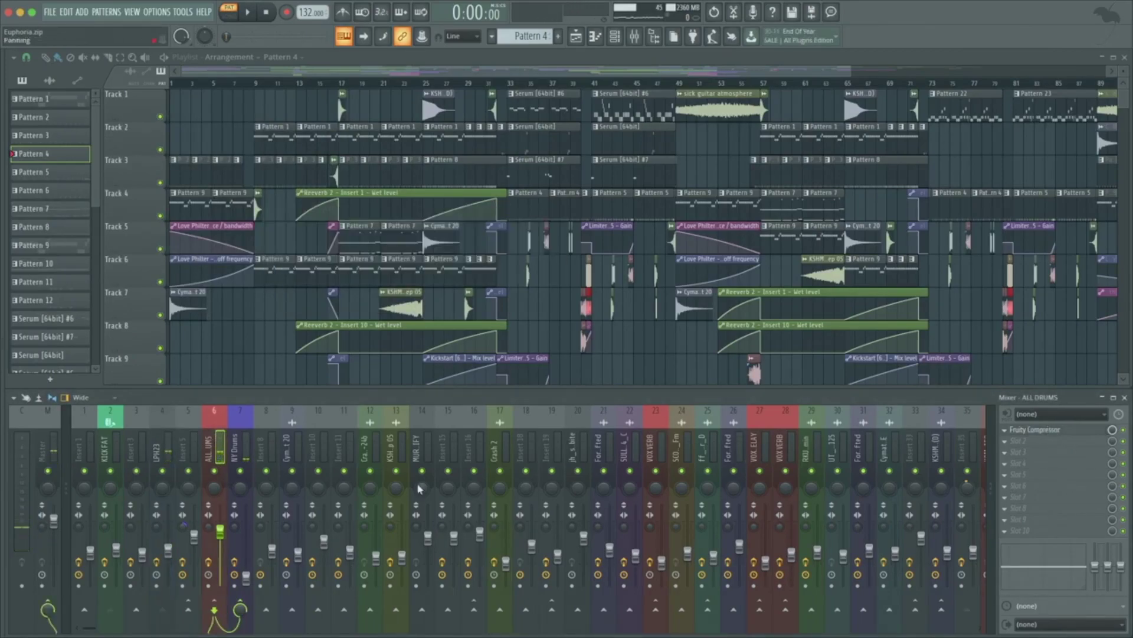
click(244, 437)
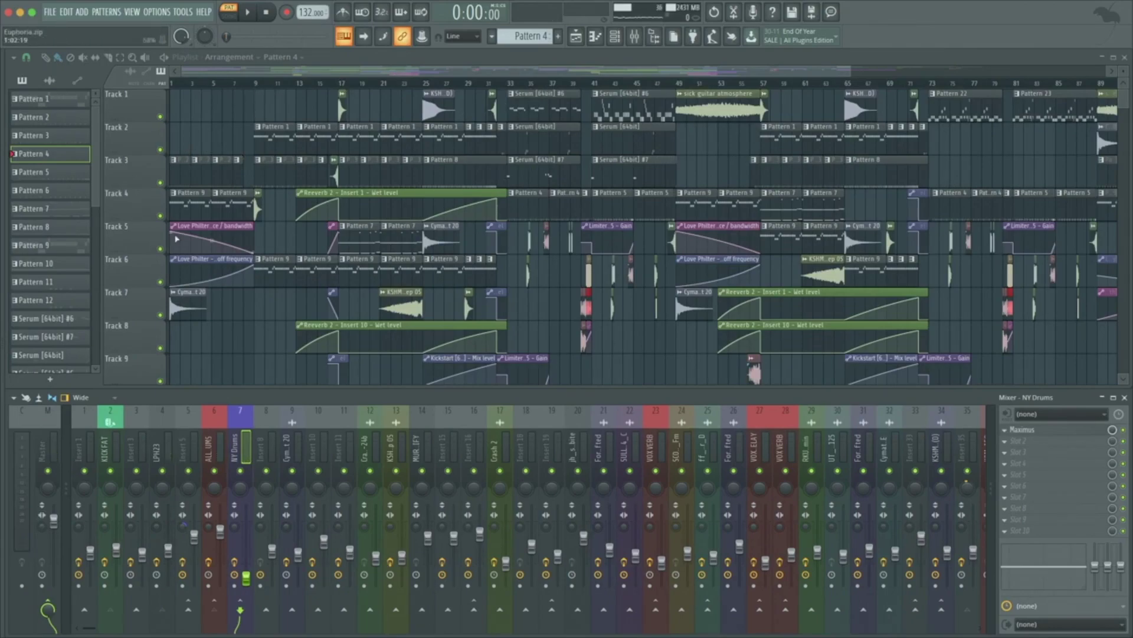
- Pick the Pattern 9 clip at the start of Track 4 in the playlist and play it
scroll(172, 245, up, 6)
click(228, 205)
scroll(229, 268, down, 2)
scroll(229, 268, down, 3)
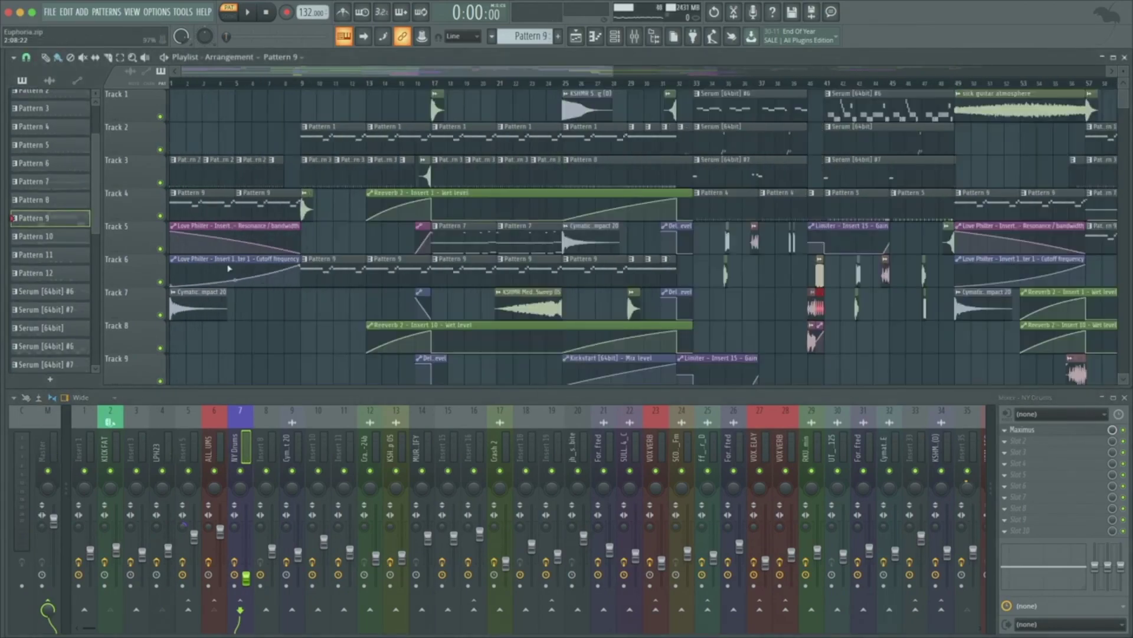
key(space)
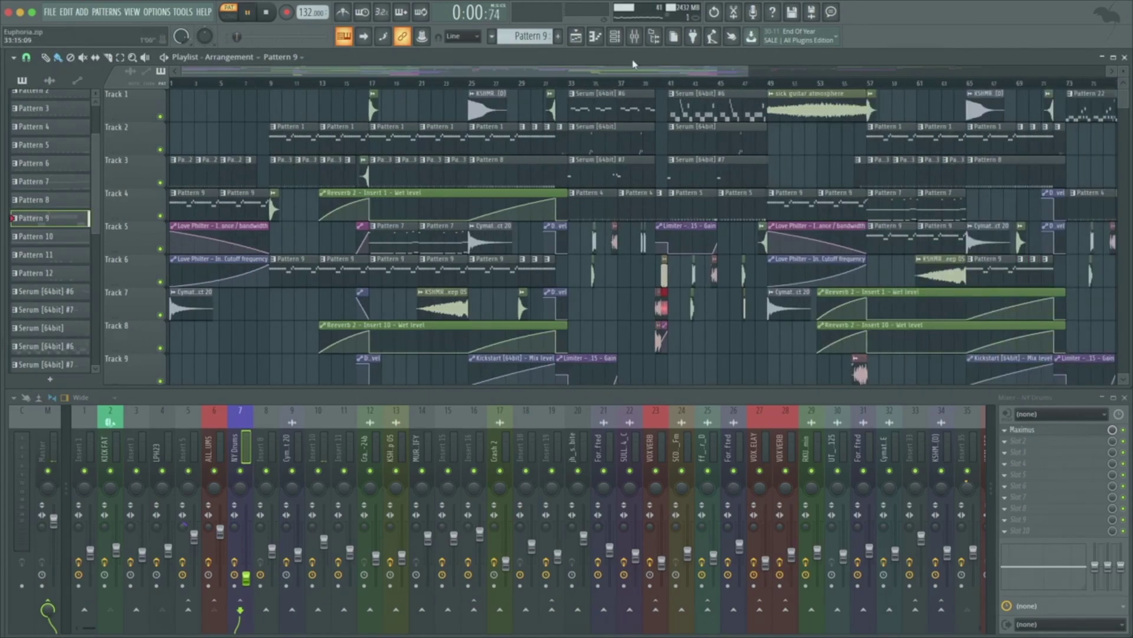
- Play Pattern 9 in pattern mode and view its Serum [64bit] #4 notes in the channel rack
click(227, 12)
click(228, 12)
click(614, 36)
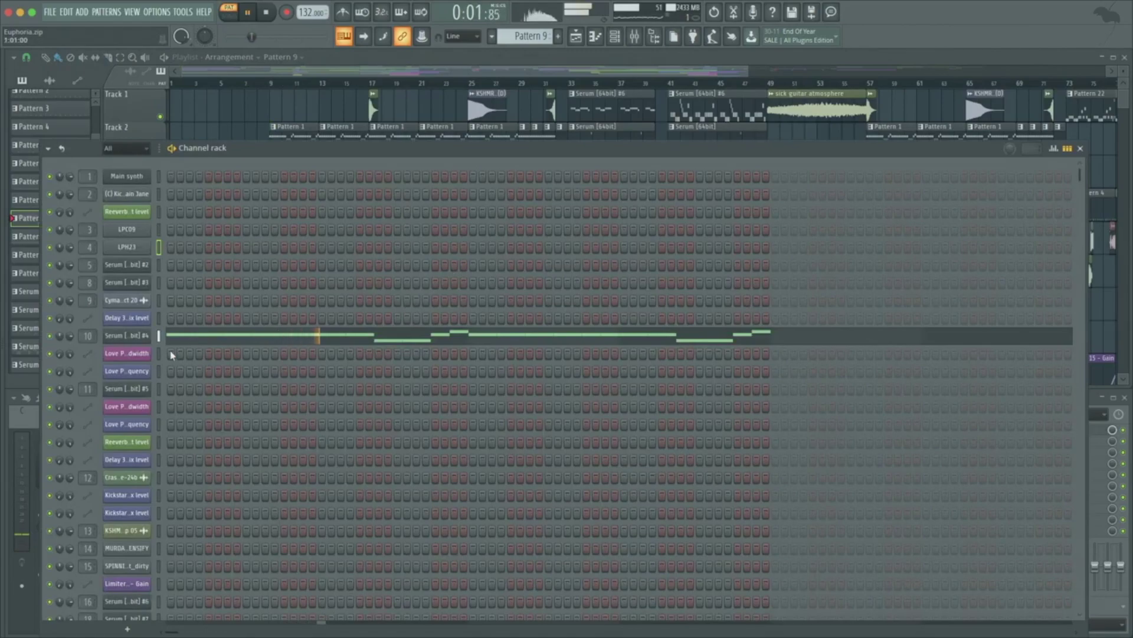
click(1068, 149)
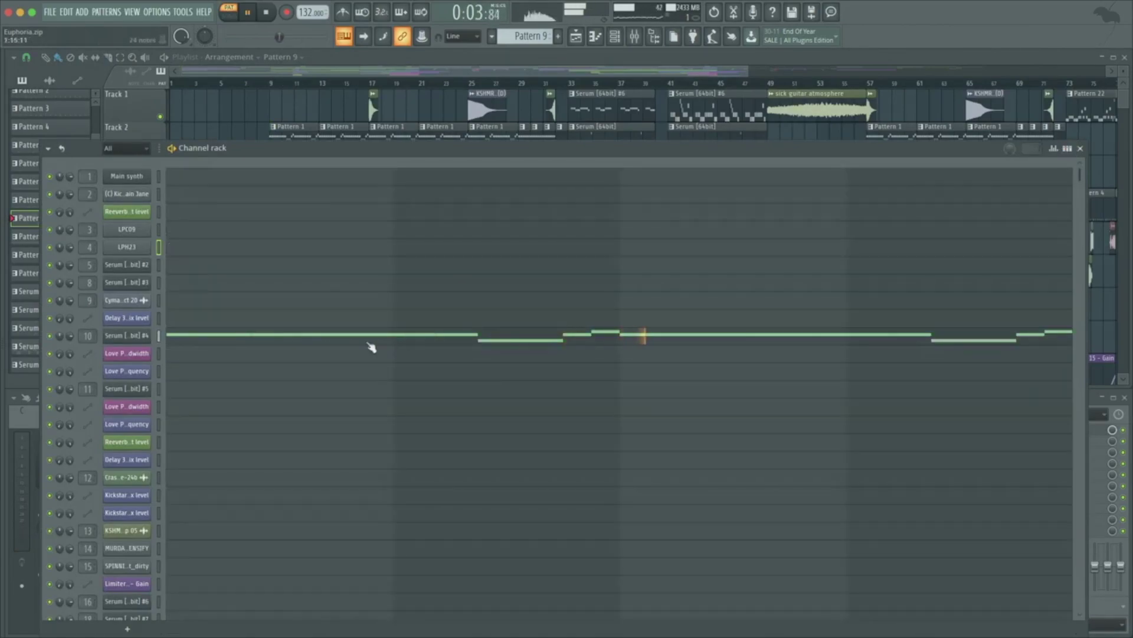
- Close the channel rack and audition Pattern 9 with its Insert 10 mixer track selected
key(F6)
key(space)
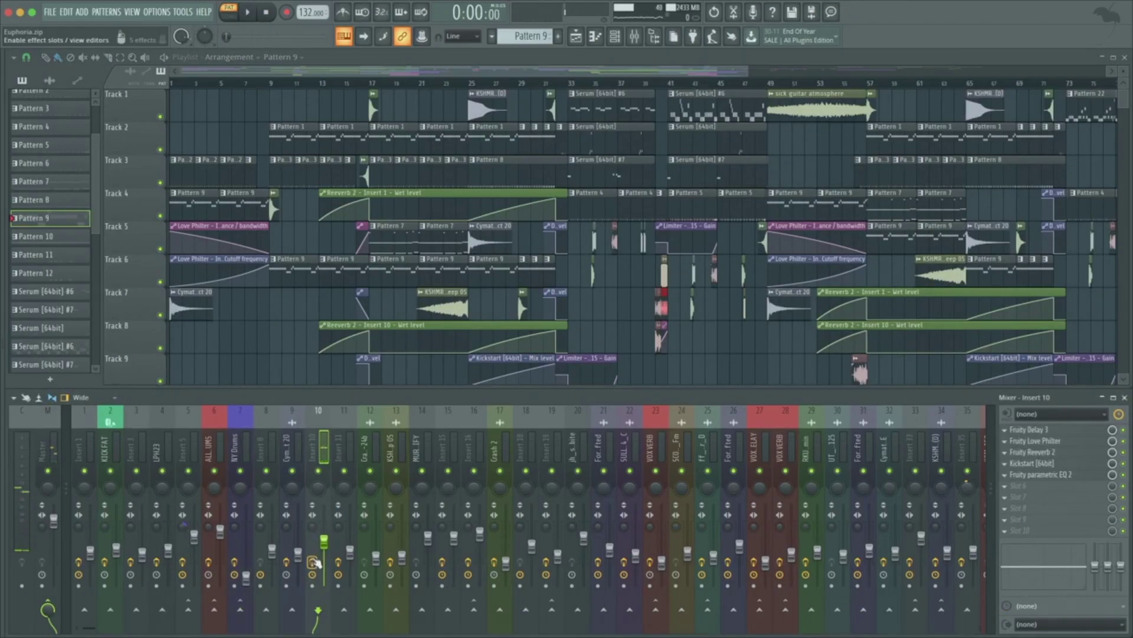
key(space)
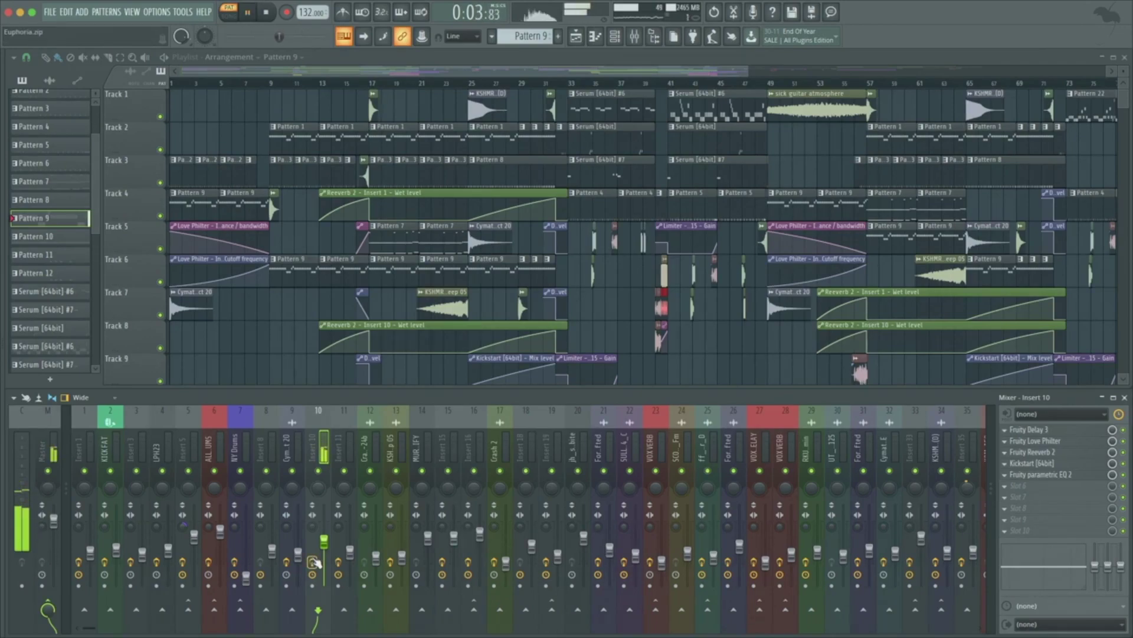
key(space)
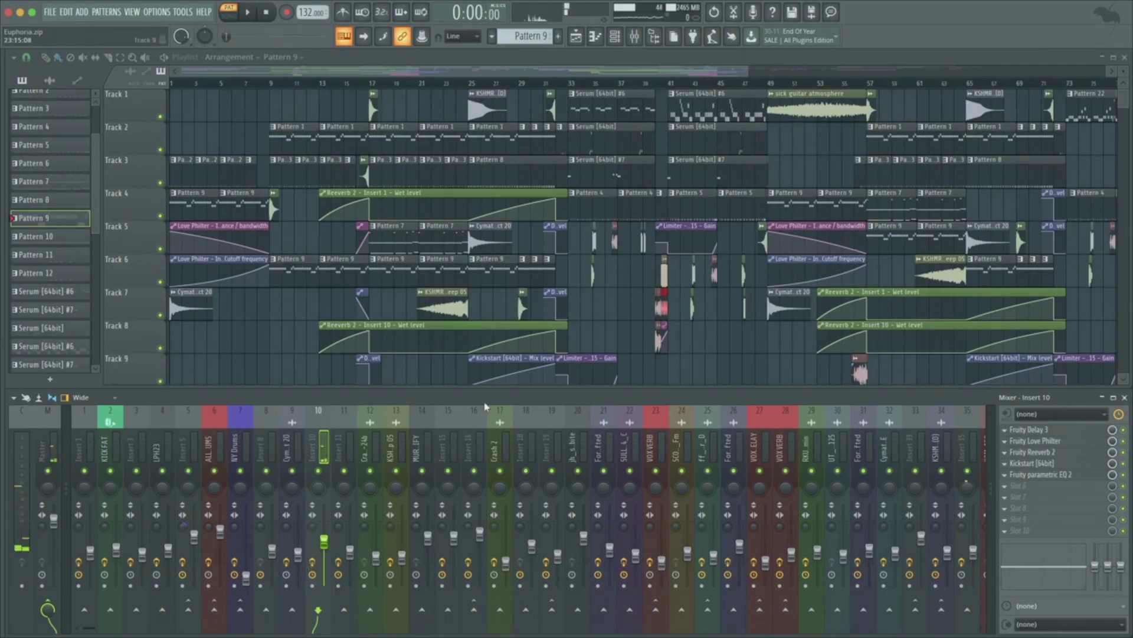
- Inspect Fruity Delay 3 and Fruity Reeverb 2 on Insert 10 while auditioning Pattern 9
click(1081, 429)
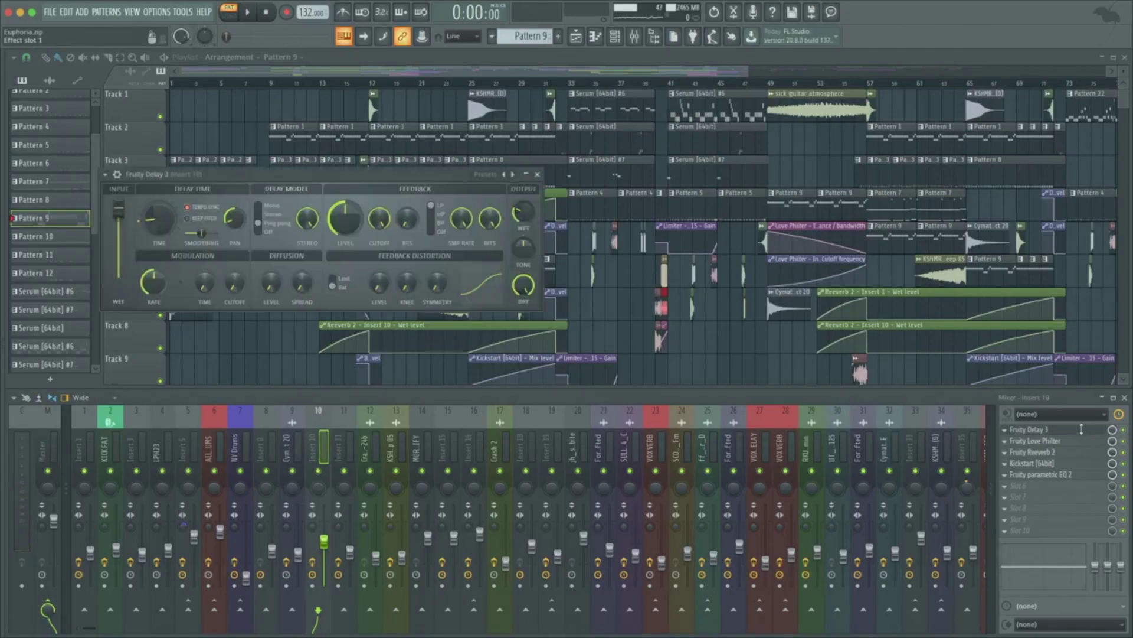
click(1054, 453)
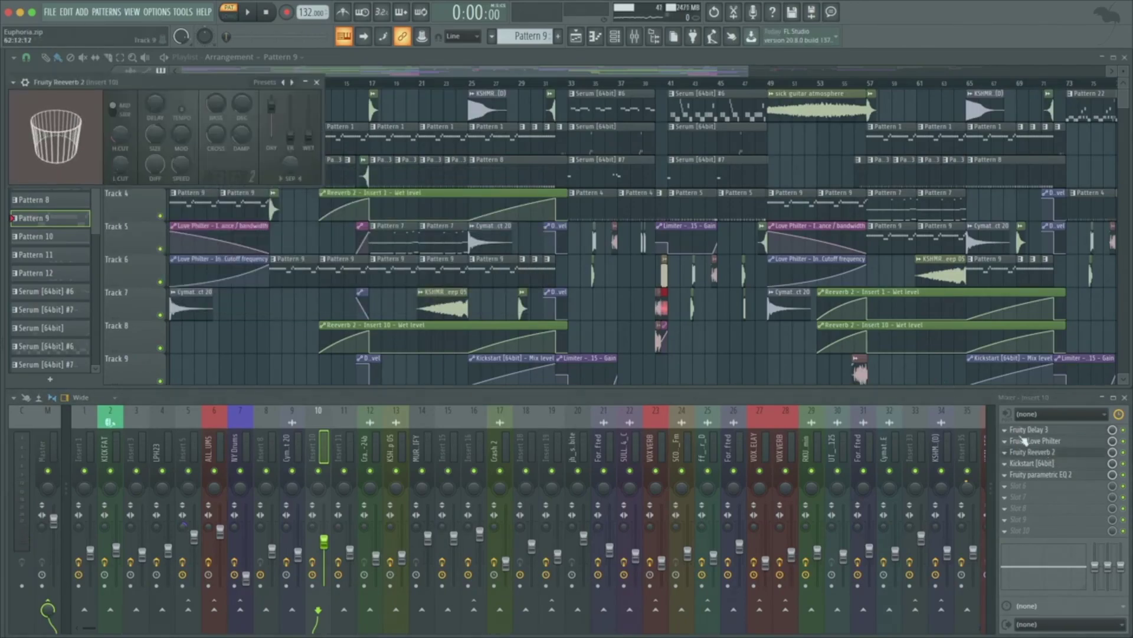
key(space)
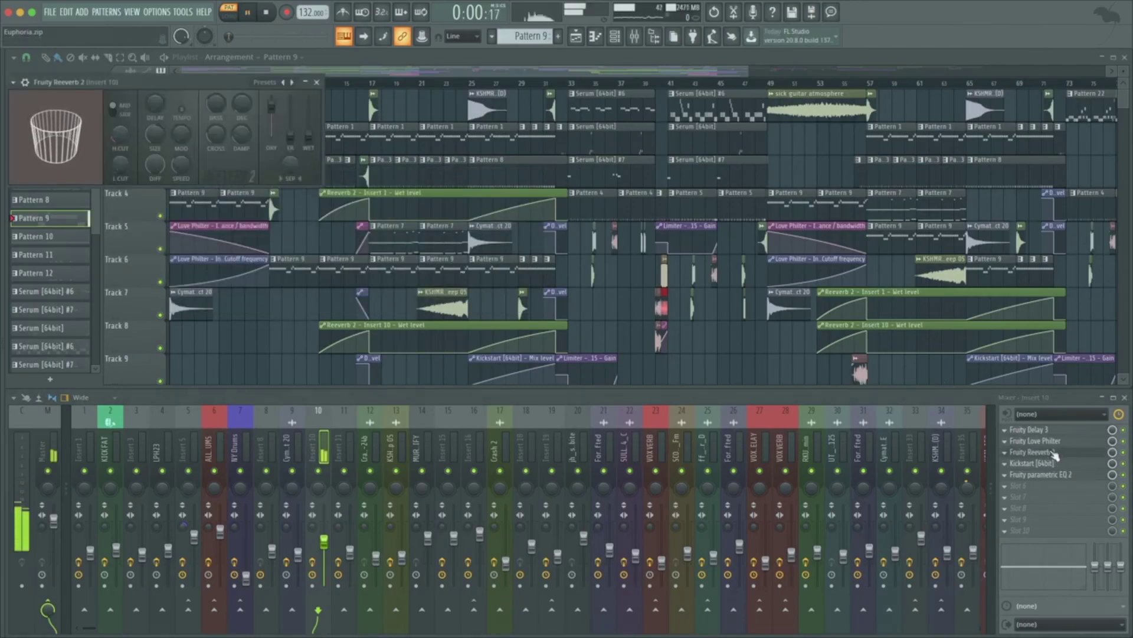
click(1055, 452)
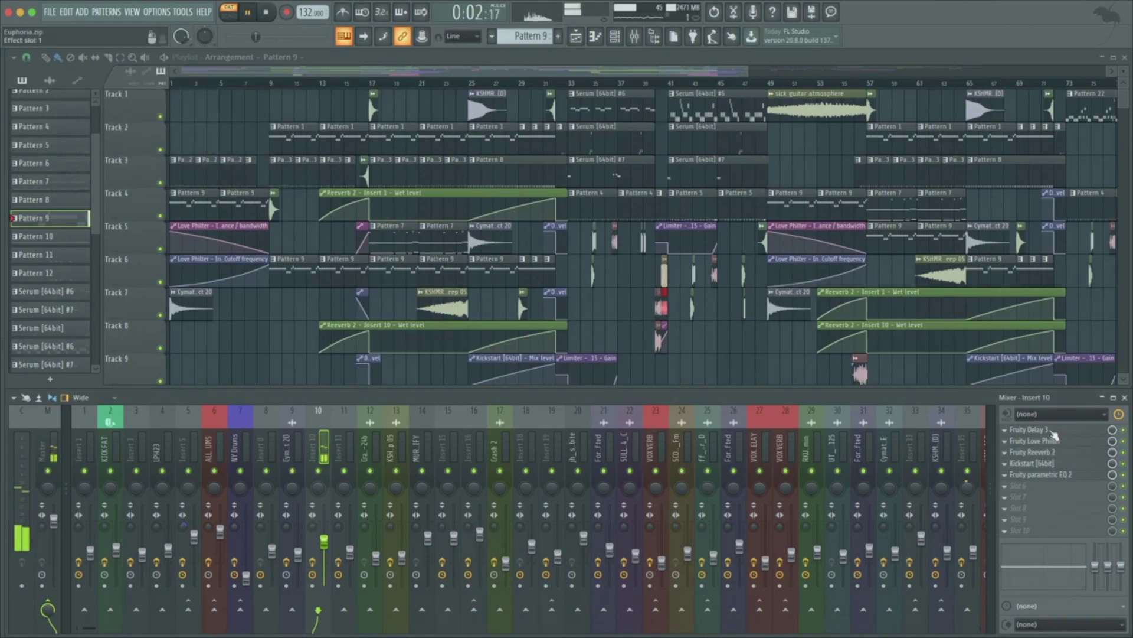
click(1050, 430)
click(1049, 429)
key(space)
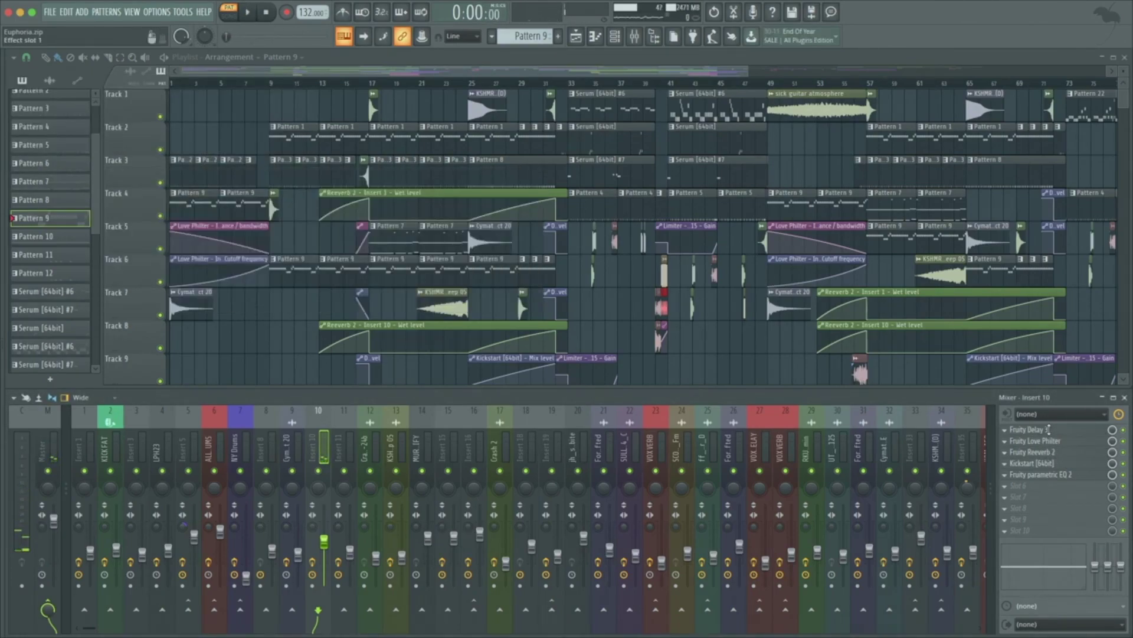
- Inspect Fruity Love Philter, Fruity Reeverb 2, Kickstart and Fruity parametric EQ 2 on Insert 10
click(1046, 440)
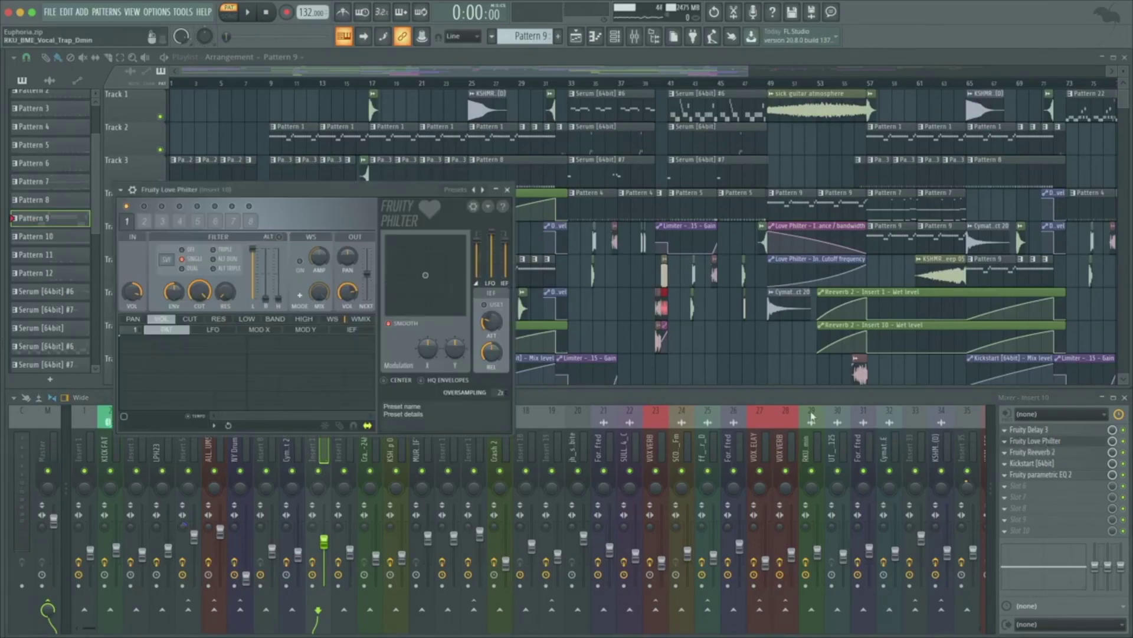
key(Escape)
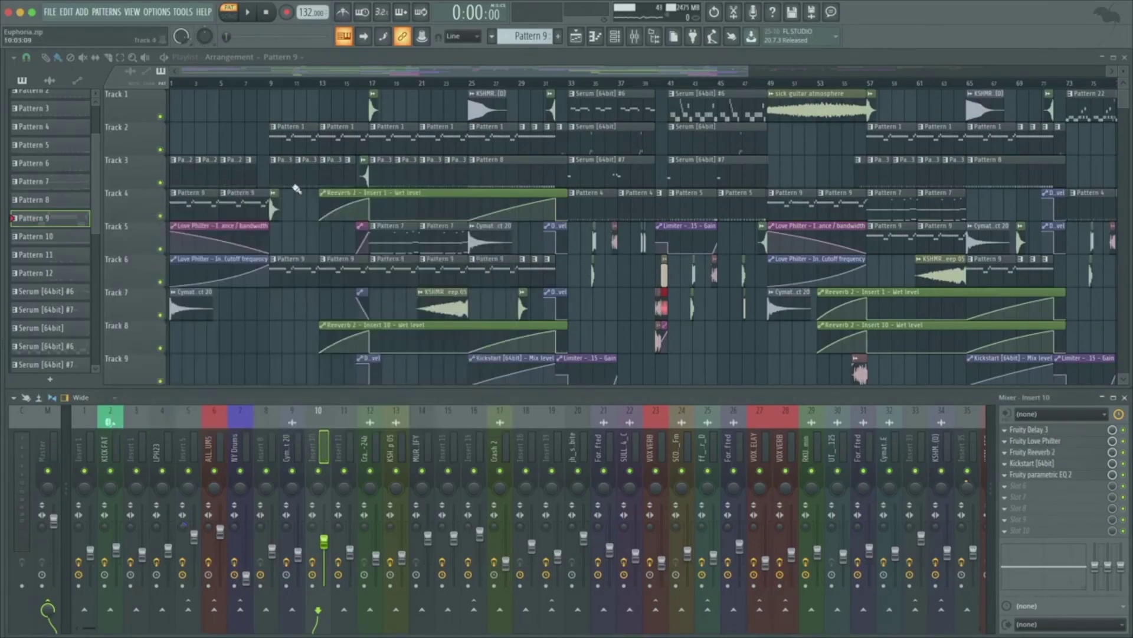
click(1056, 453)
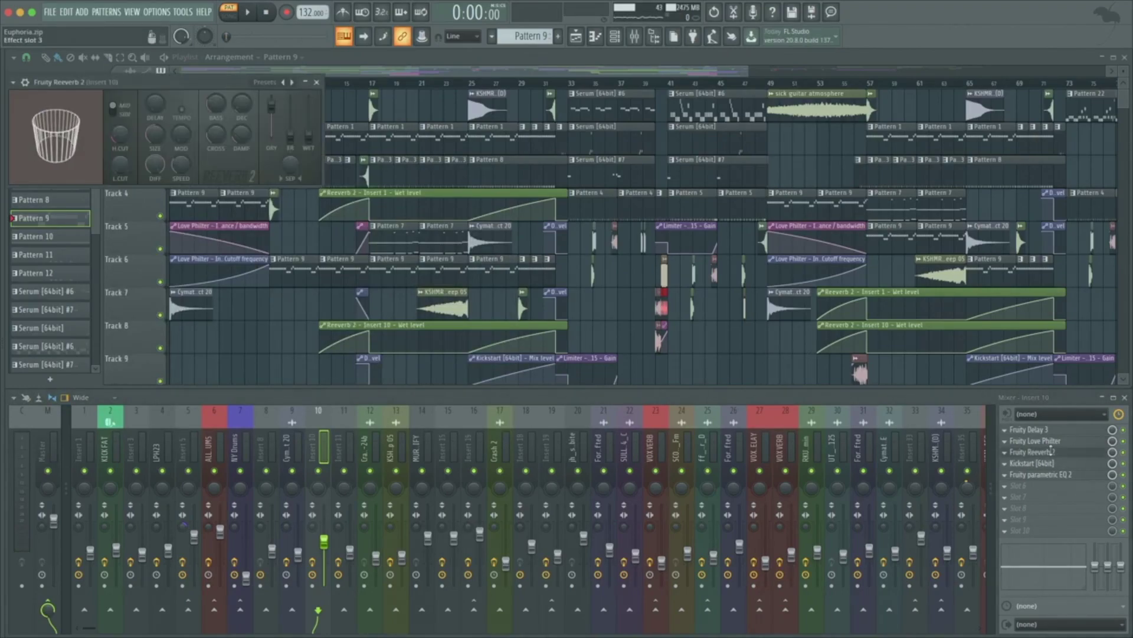
click(1055, 465)
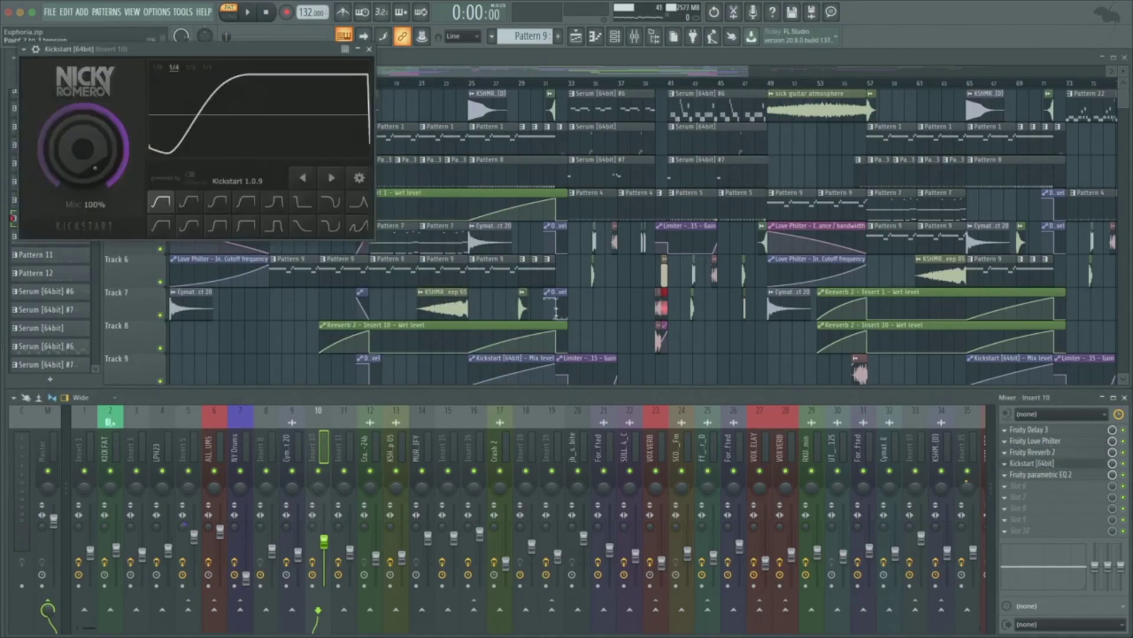
key(space)
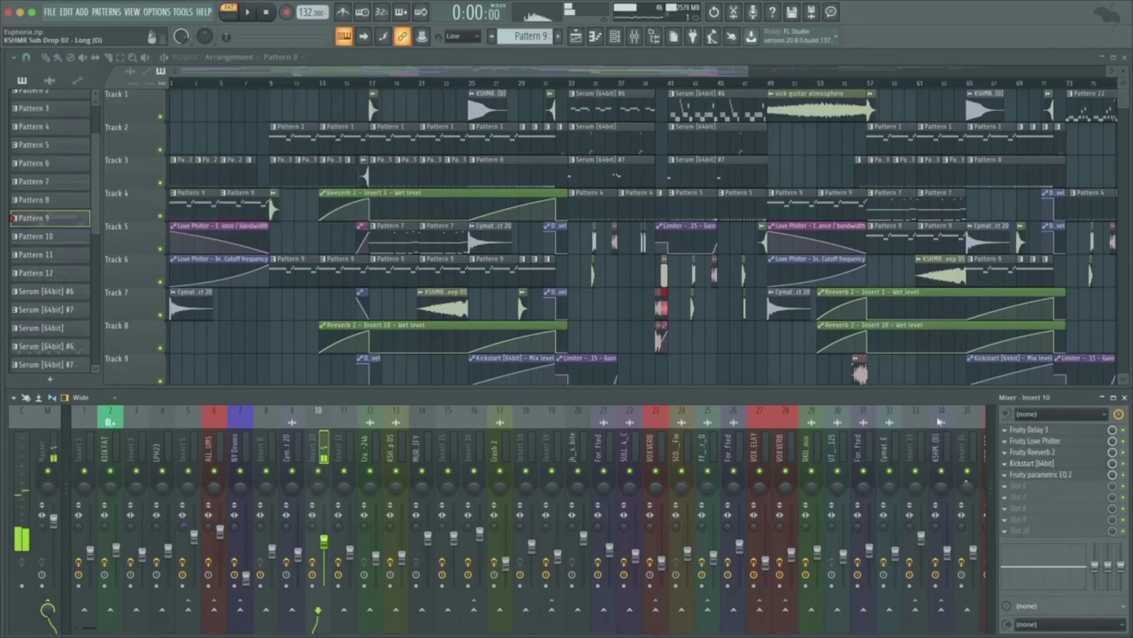
click(1040, 474)
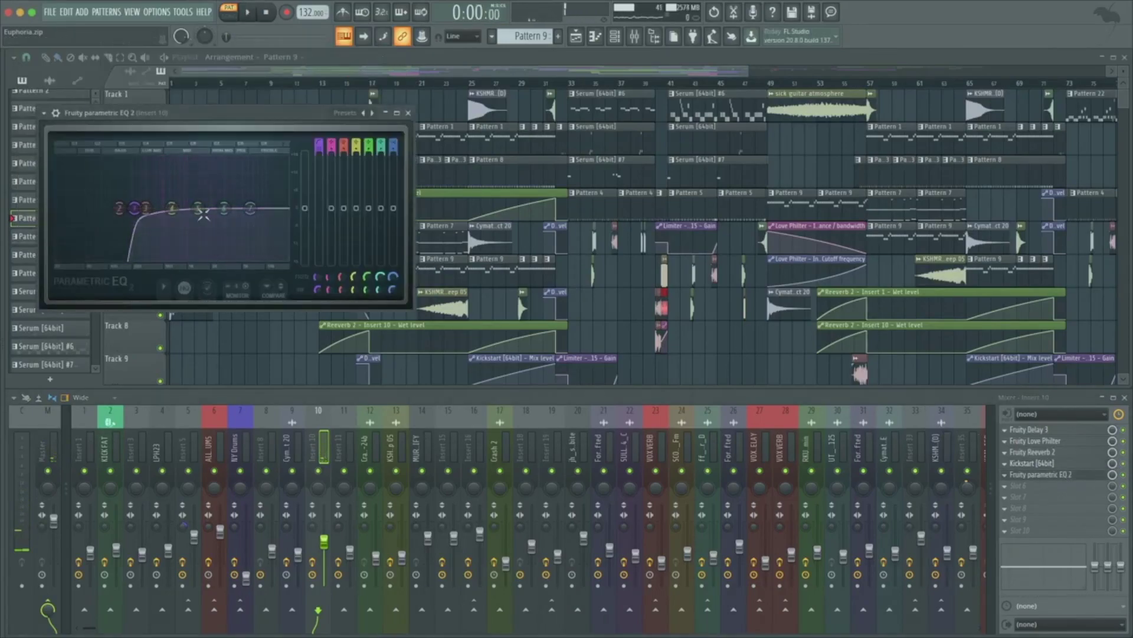
key(Escape)
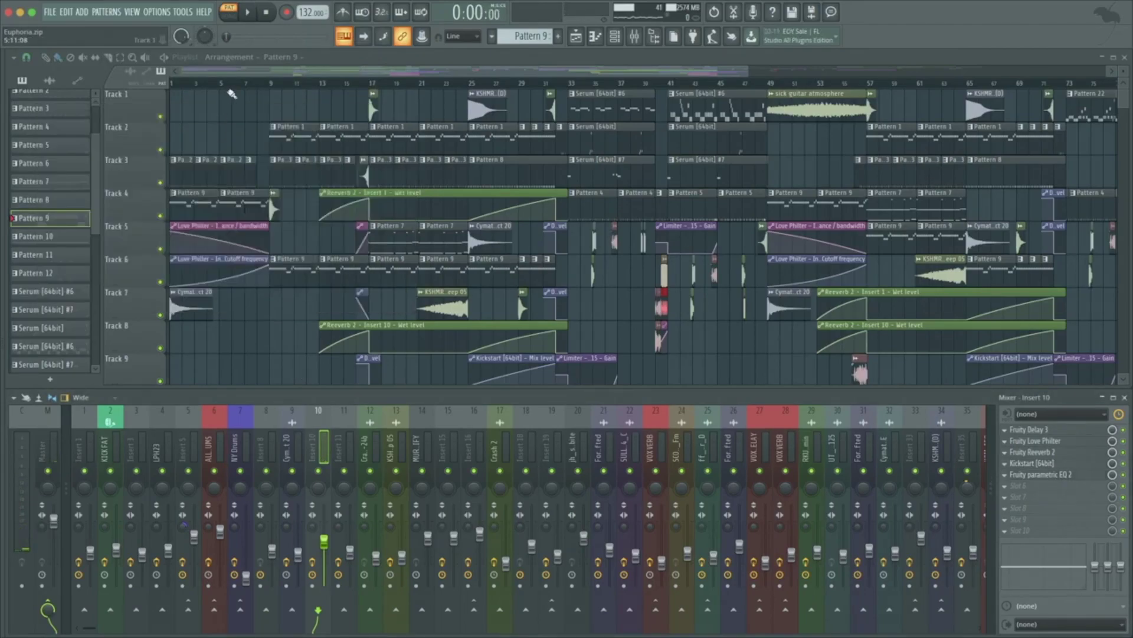
- Set the playlist position to bar 9 and play the arrangement from there in song mode
scroll(212, 255, up, 3)
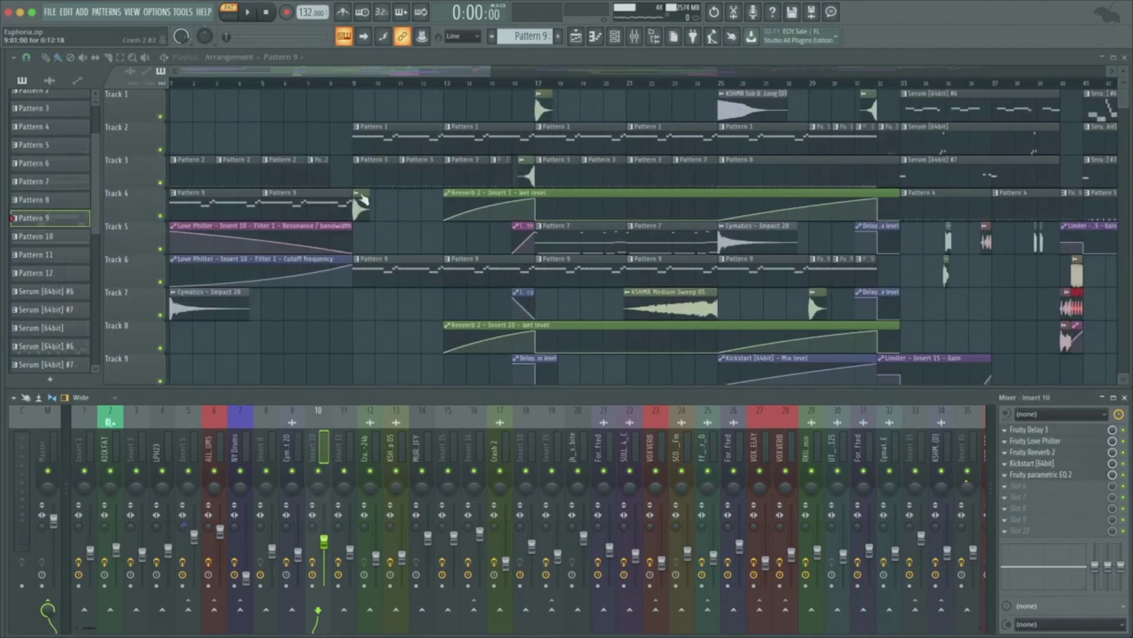
scroll(305, 179, up, 2)
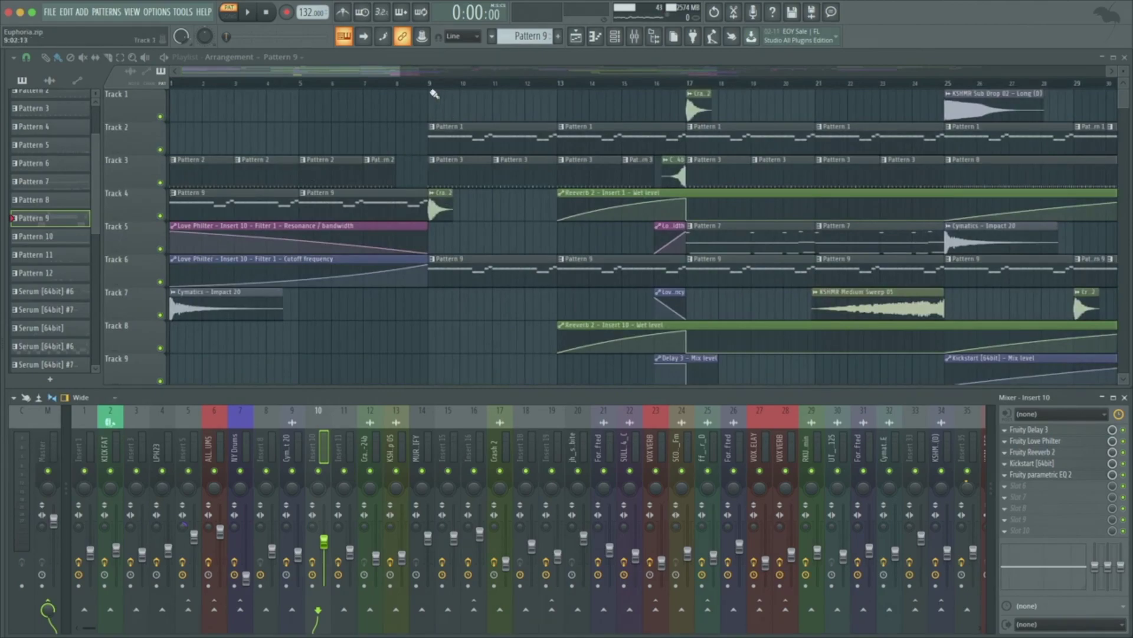
click(431, 88)
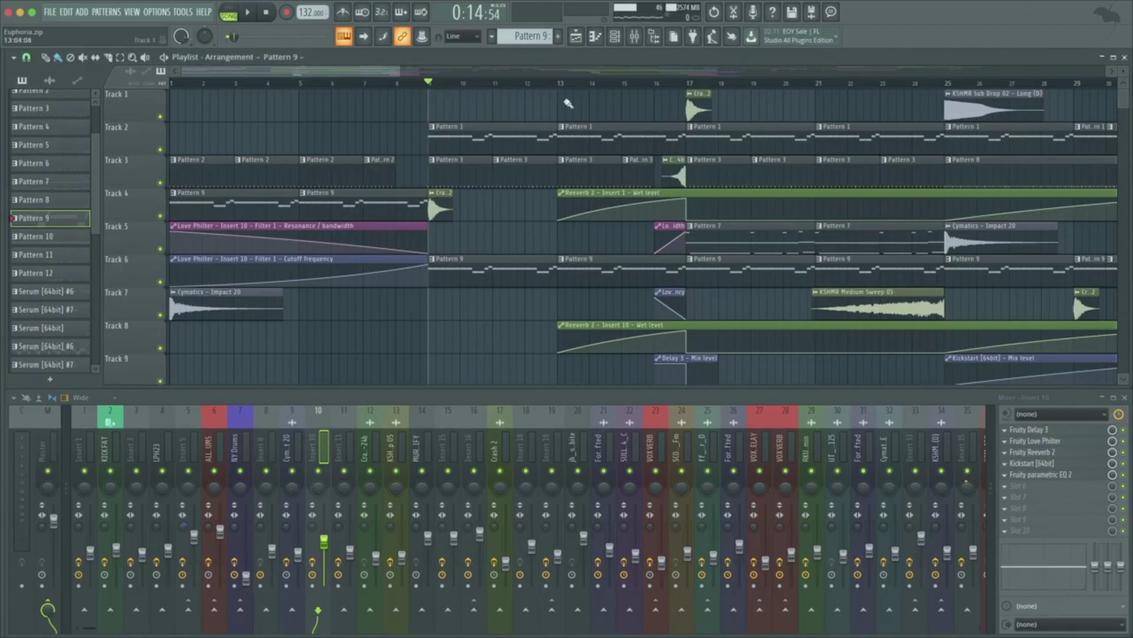
scroll(534, 119, down, 4)
key(super+s)
key(Escape)
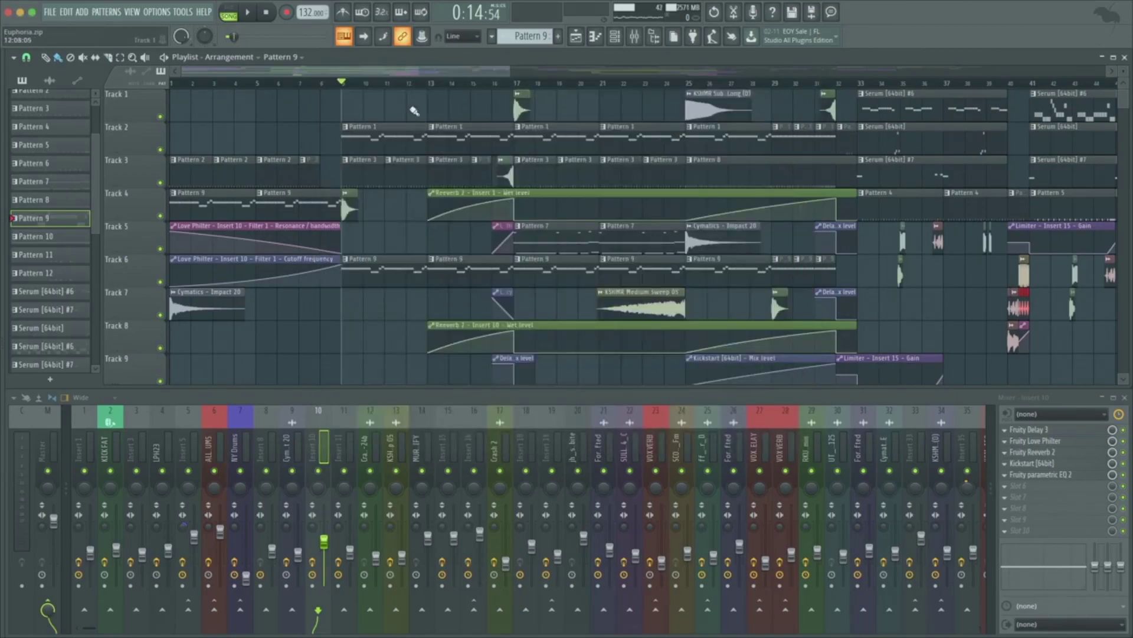
key(space)
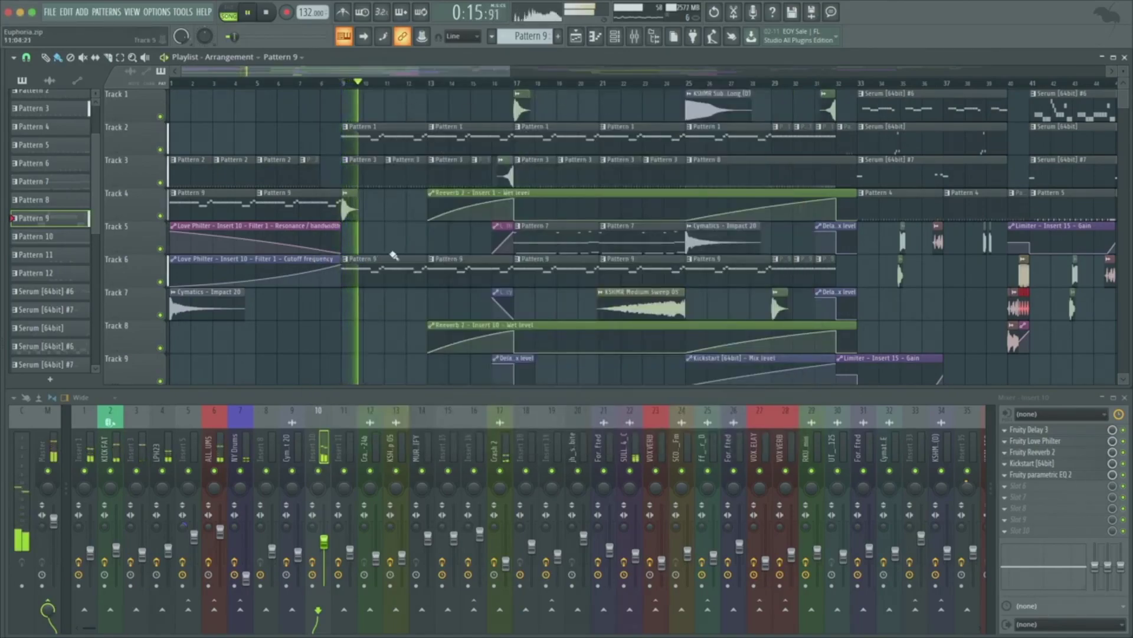
scroll(394, 255, down, 3)
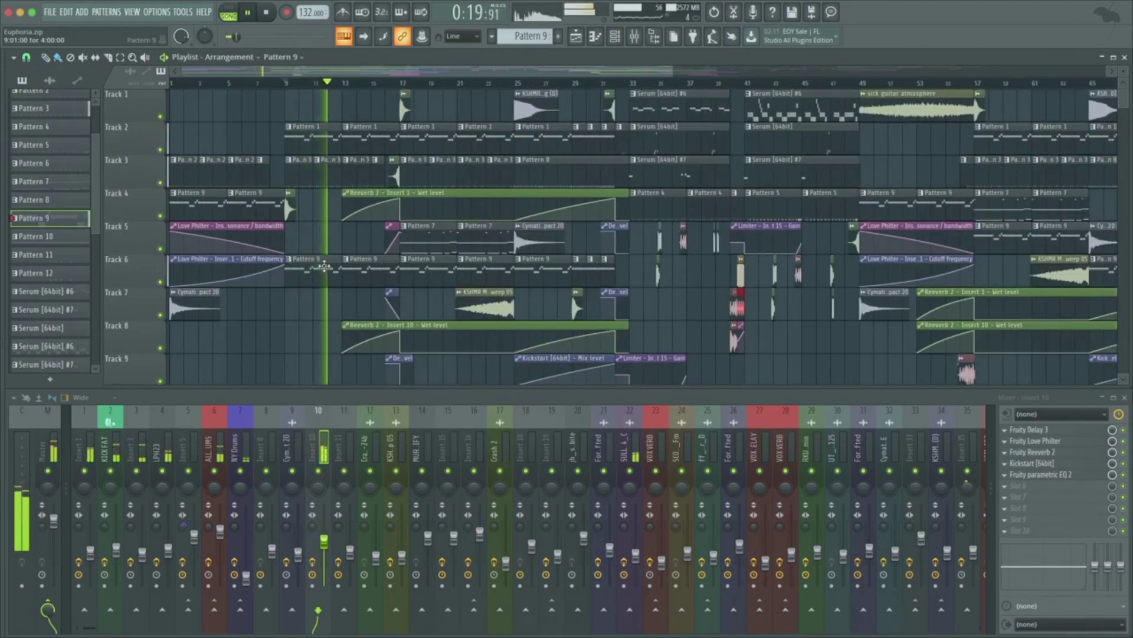
key(space)
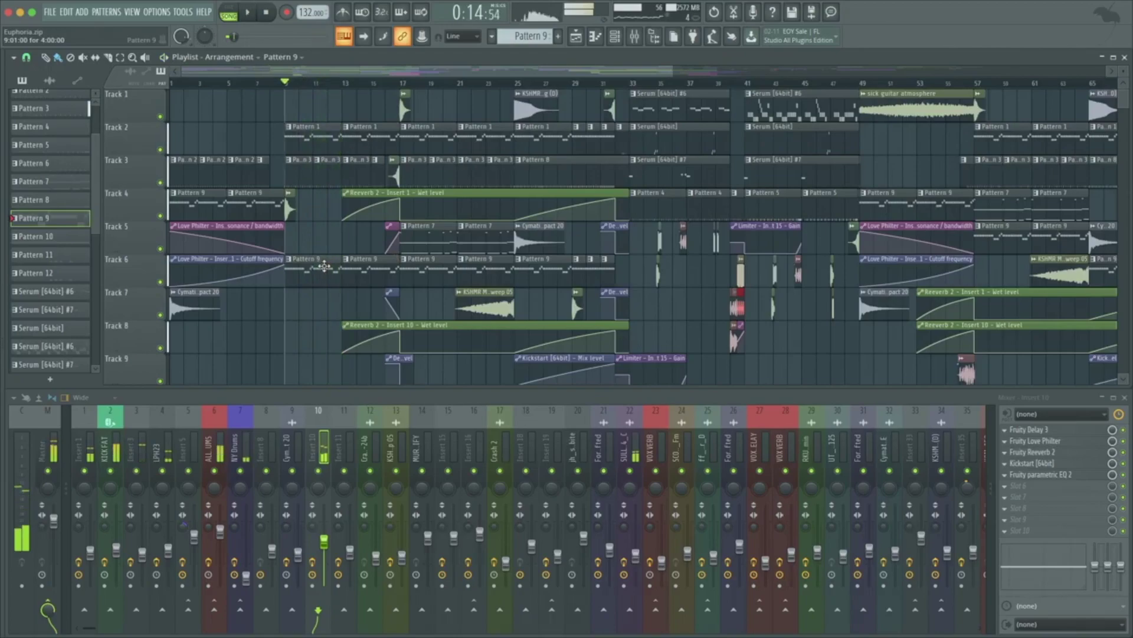
- Open the sick guitar atmosphere clip's channel settings on Track 11 and check its routing to mixer track 22
scroll(324, 265, down, 5)
scroll(324, 265, up, 2)
double_click(324, 172)
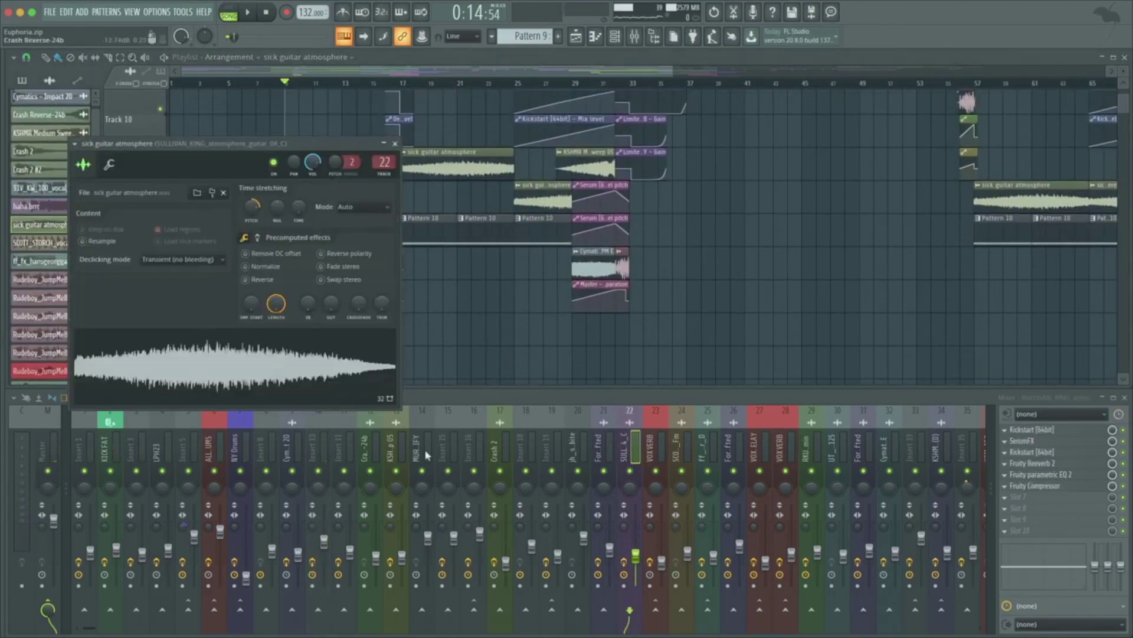
click(625, 573)
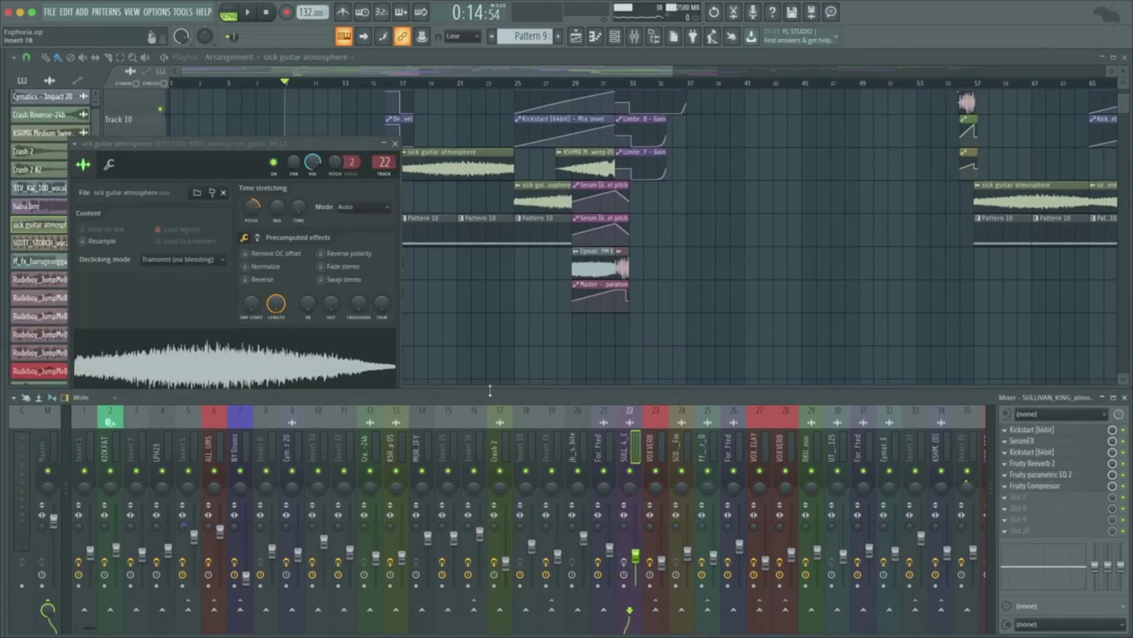
click(255, 144)
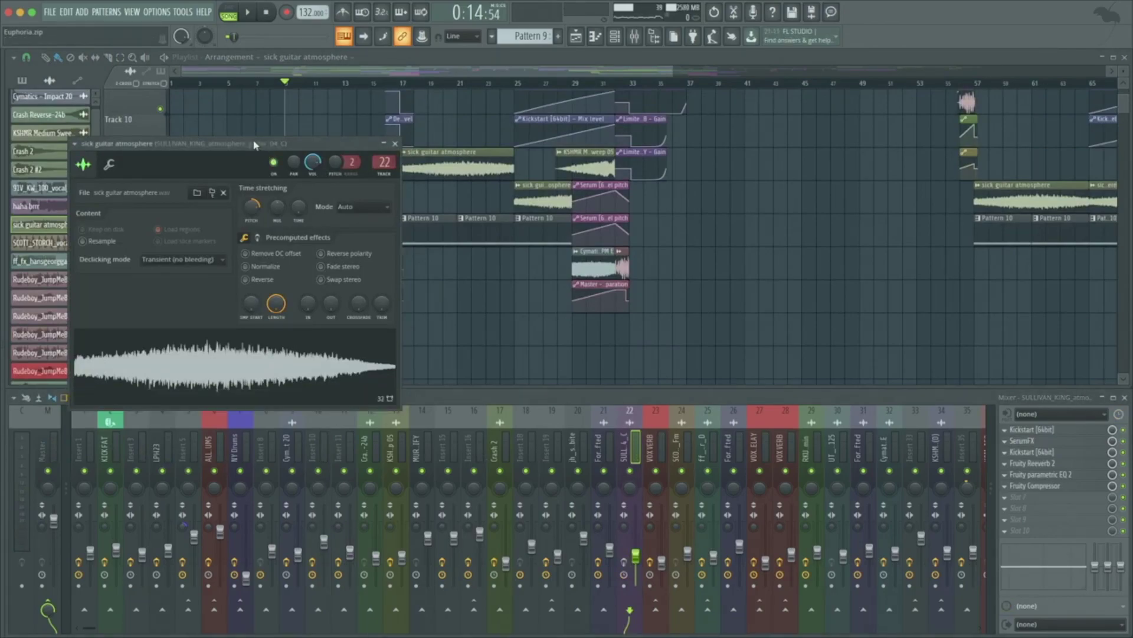
click(626, 565)
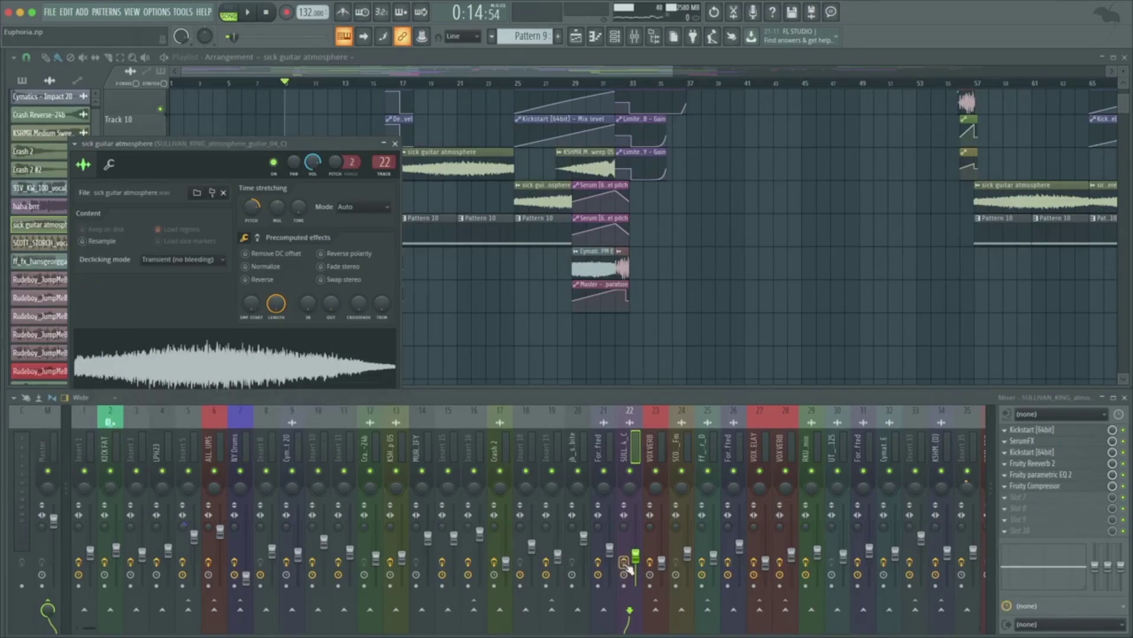
click(395, 144)
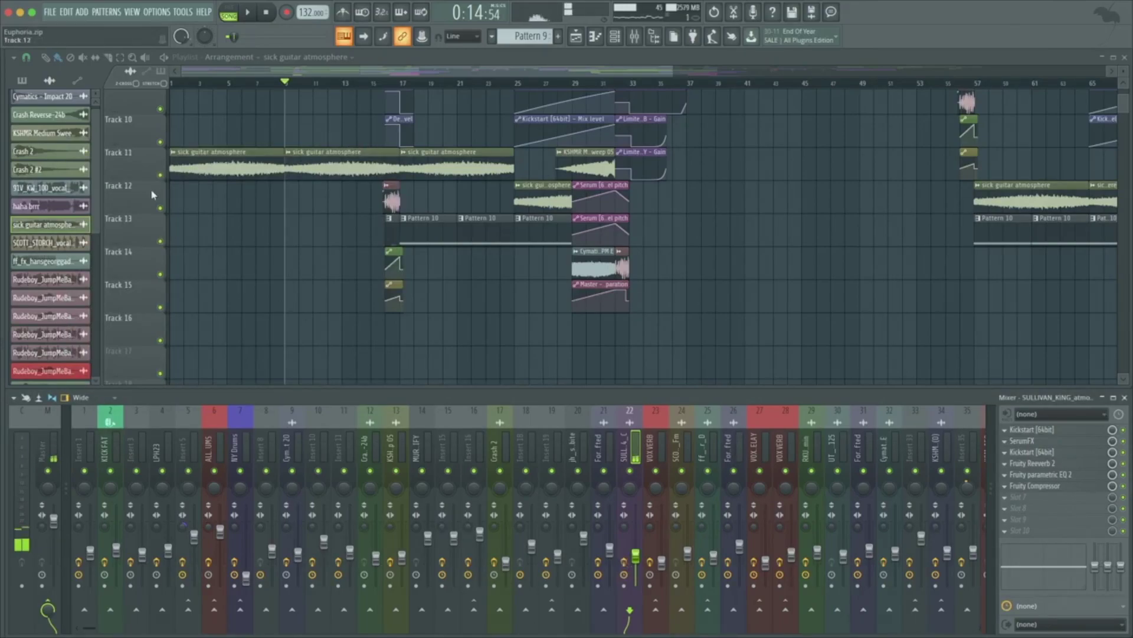
- Solo playlist Track 11, play the guitar atmosphere and inspect the first Kickstart on its mixer track
right_click(160, 176)
key(space)
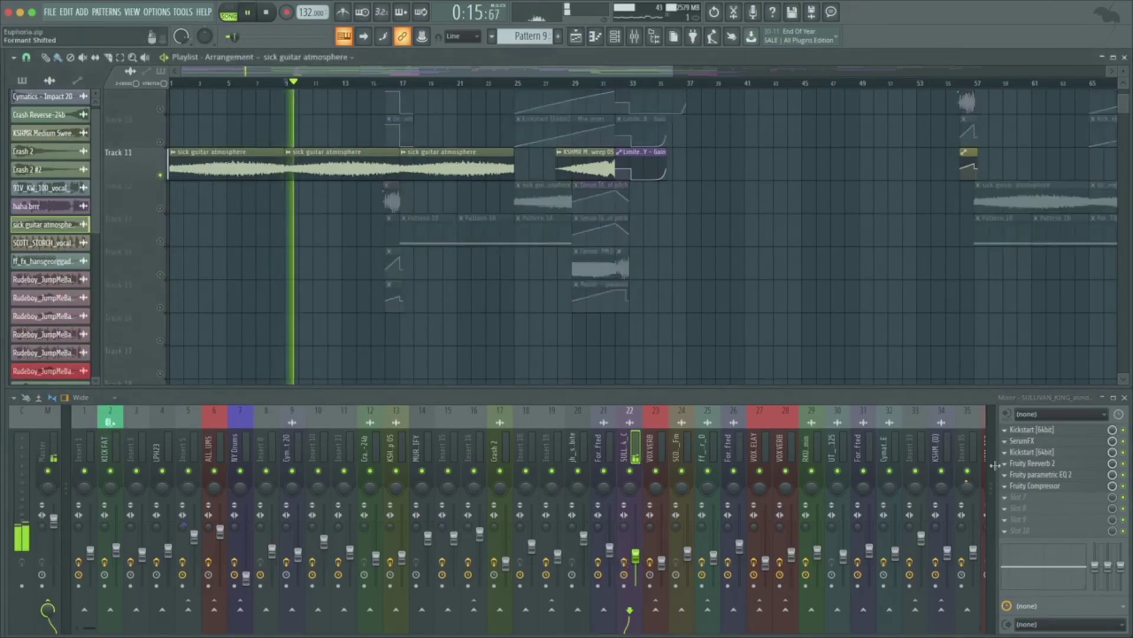
click(1059, 431)
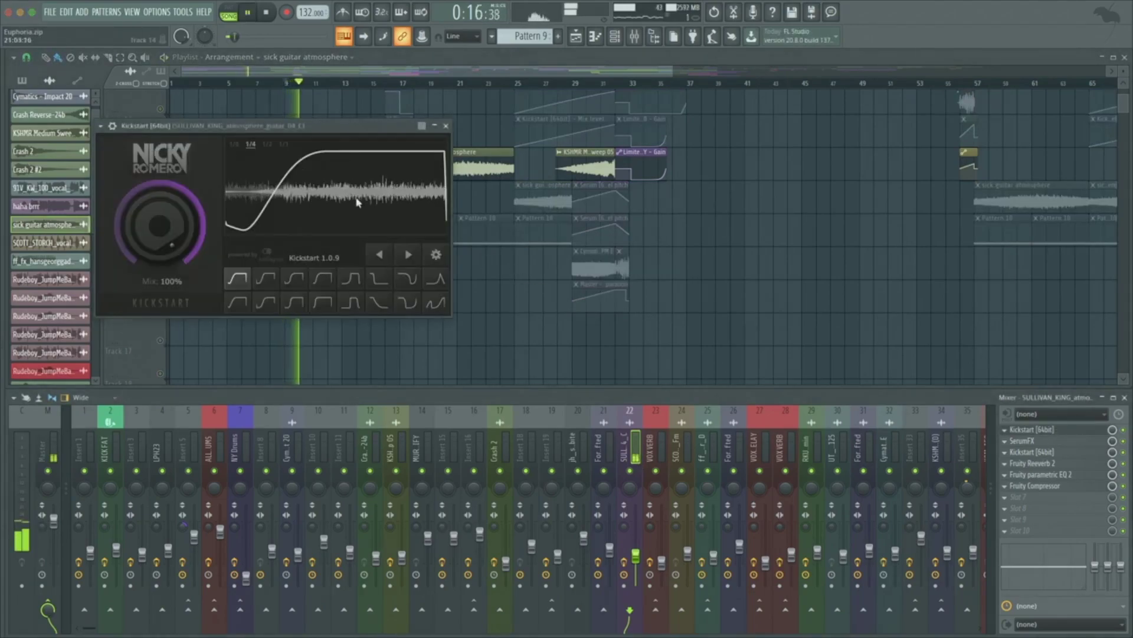
key(Escape)
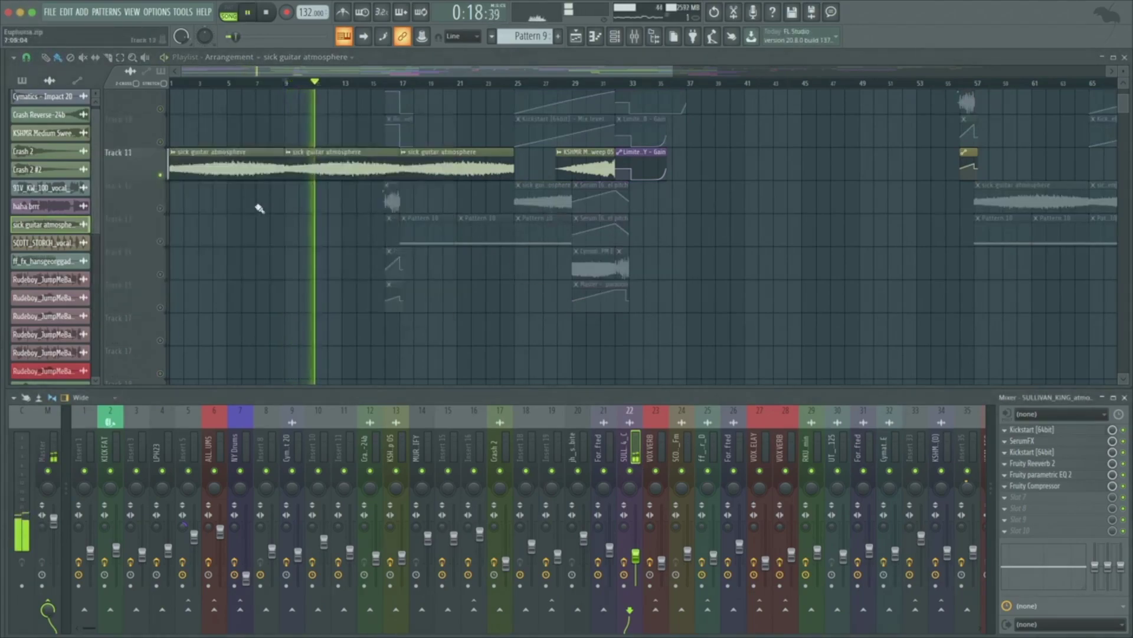
- Compare Track 11 with the full mix by toggling its solo, and open SerumFX to inspect its Hyper/Dimension and Chorus effects
right_click(160, 175)
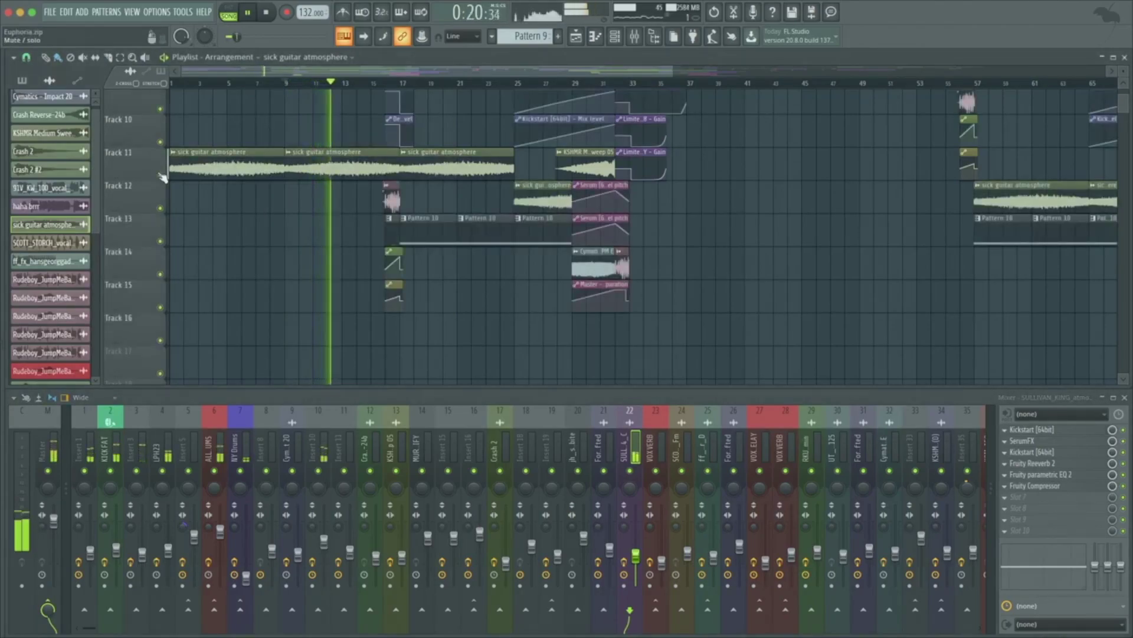
right_click(160, 176)
key(space)
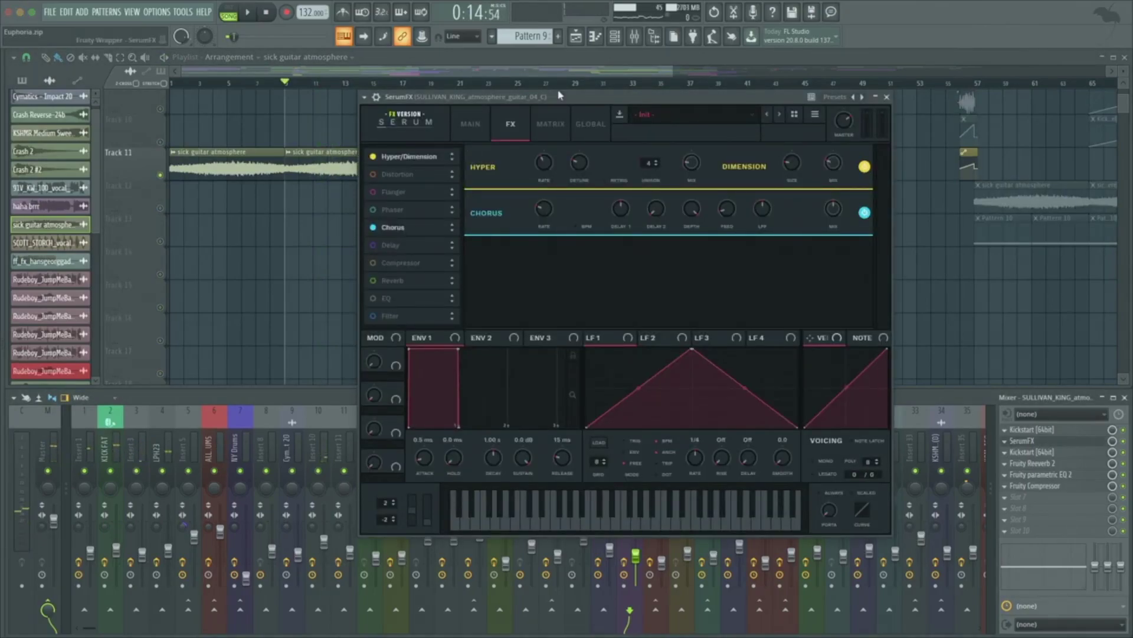
drag(552, 101, 421, 119)
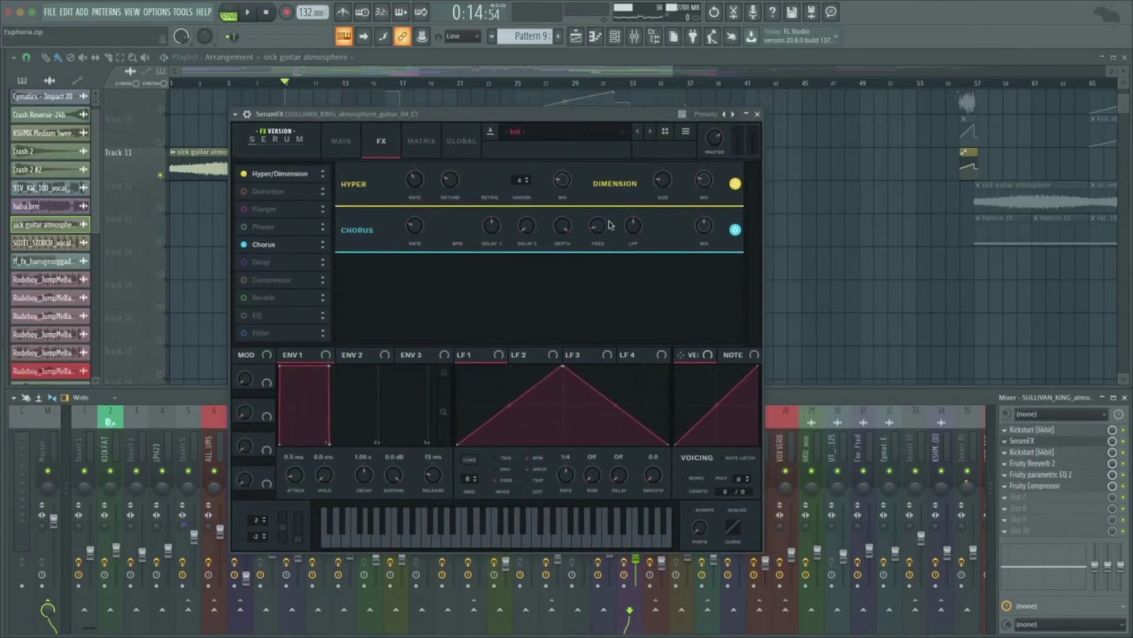
- Close SerumFX and play the soloed guitar atmosphere while checking the Master track, returning to mixer track 22
key(Escape)
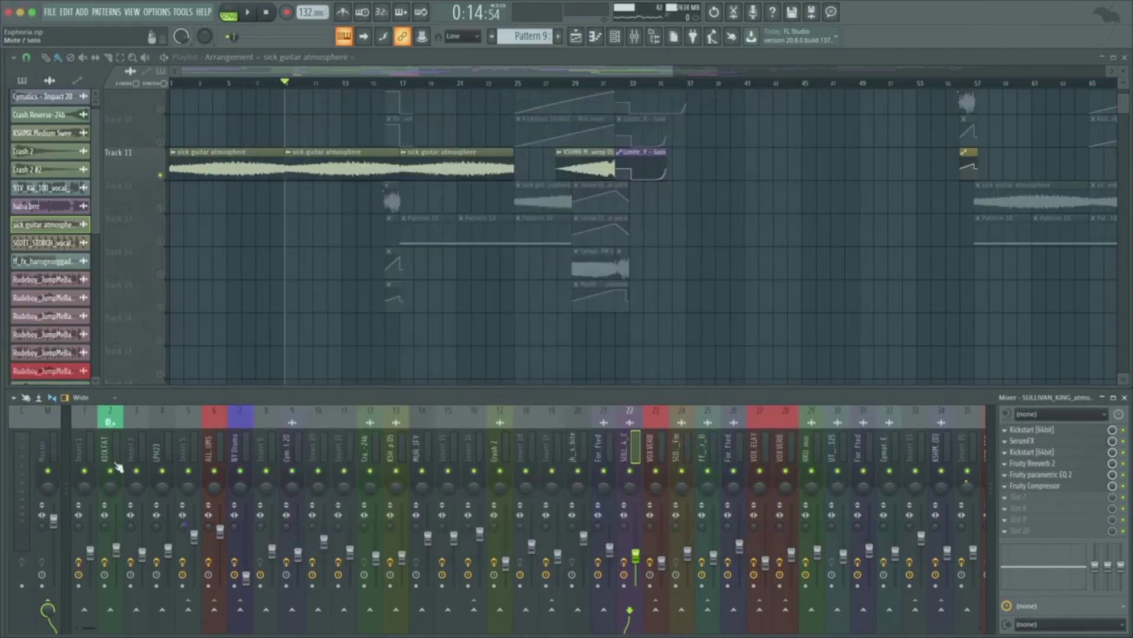
click(41, 531)
key(space)
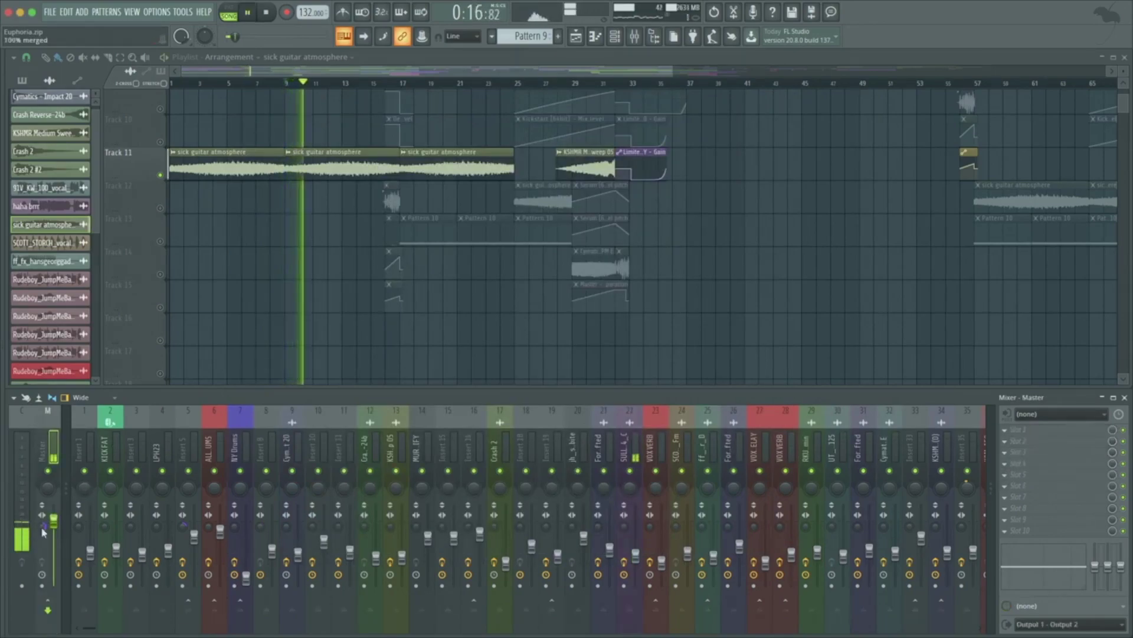
key(space)
key(space)
click(630, 449)
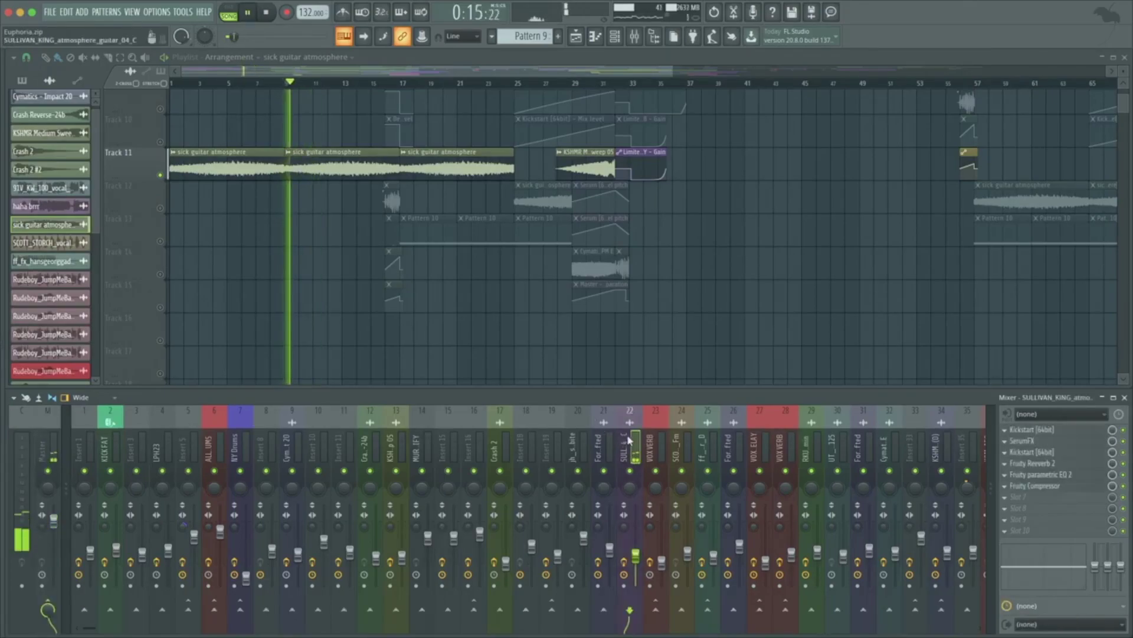
- Inspect the second Kickstart on mixer track 22 while the guitar atmosphere plays, and close its window
key(space)
click(1062, 452)
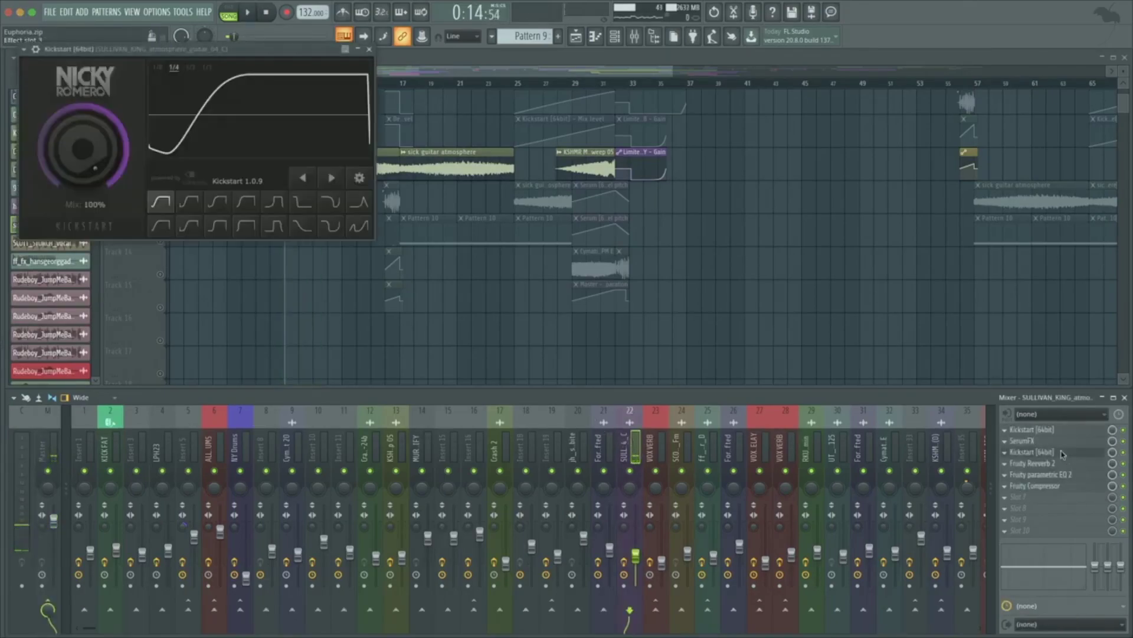
key(space)
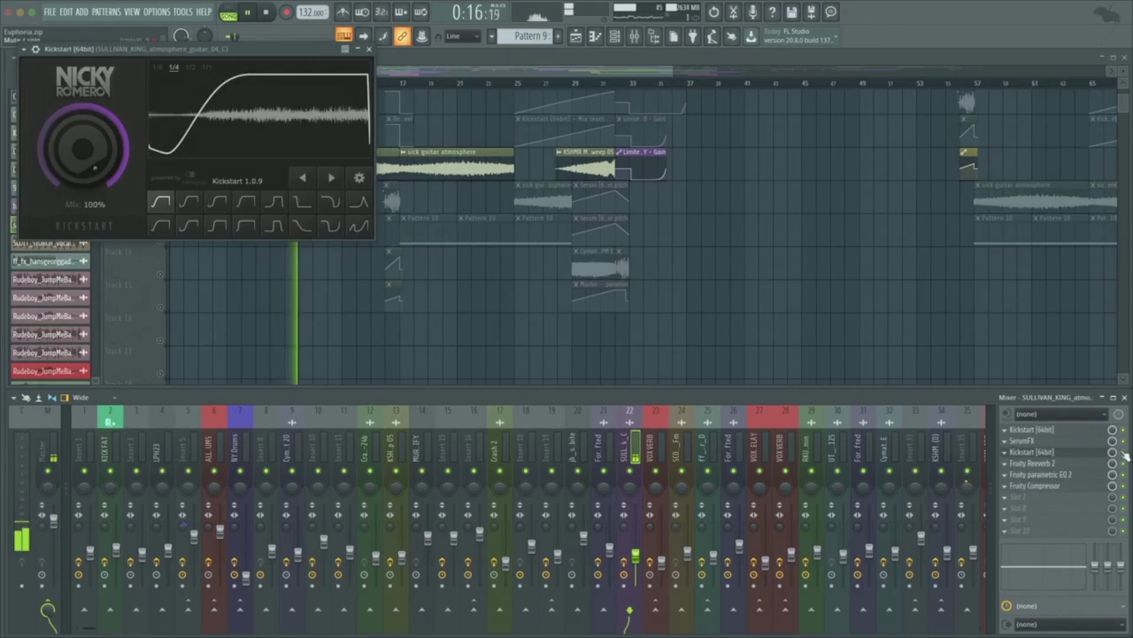
key(F9)
key(F5)
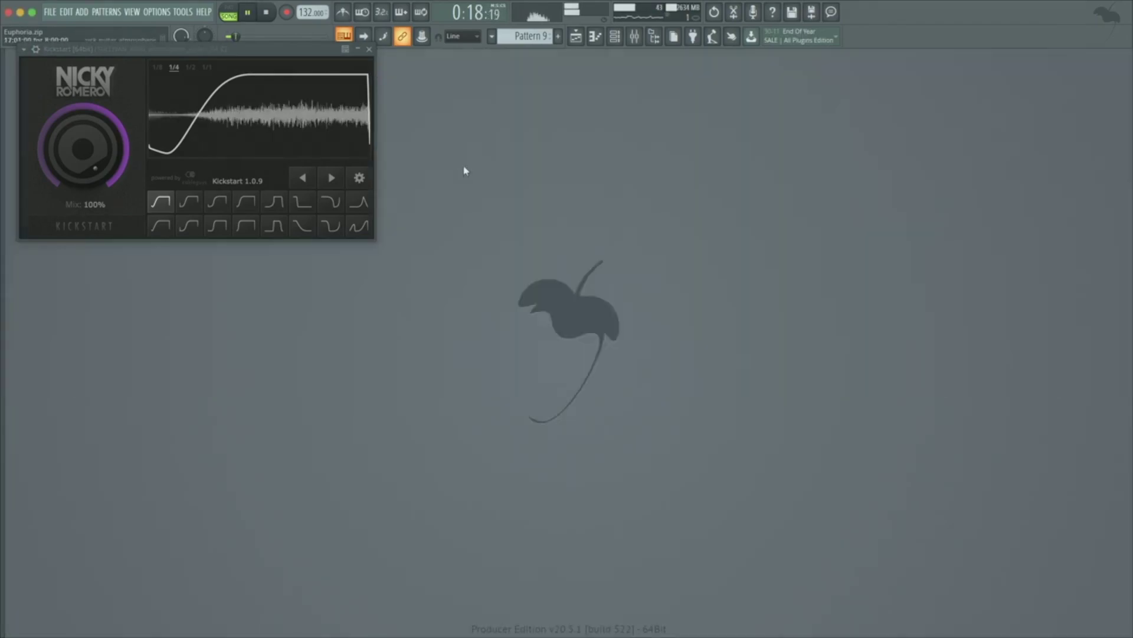
click(369, 49)
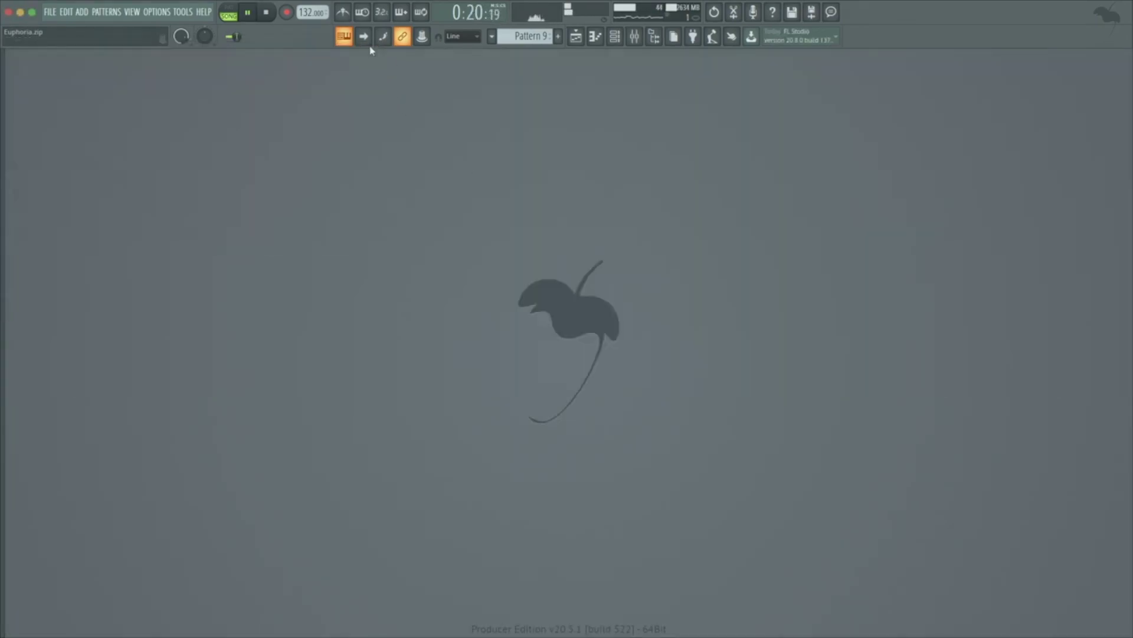
key(F9)
key(F5)
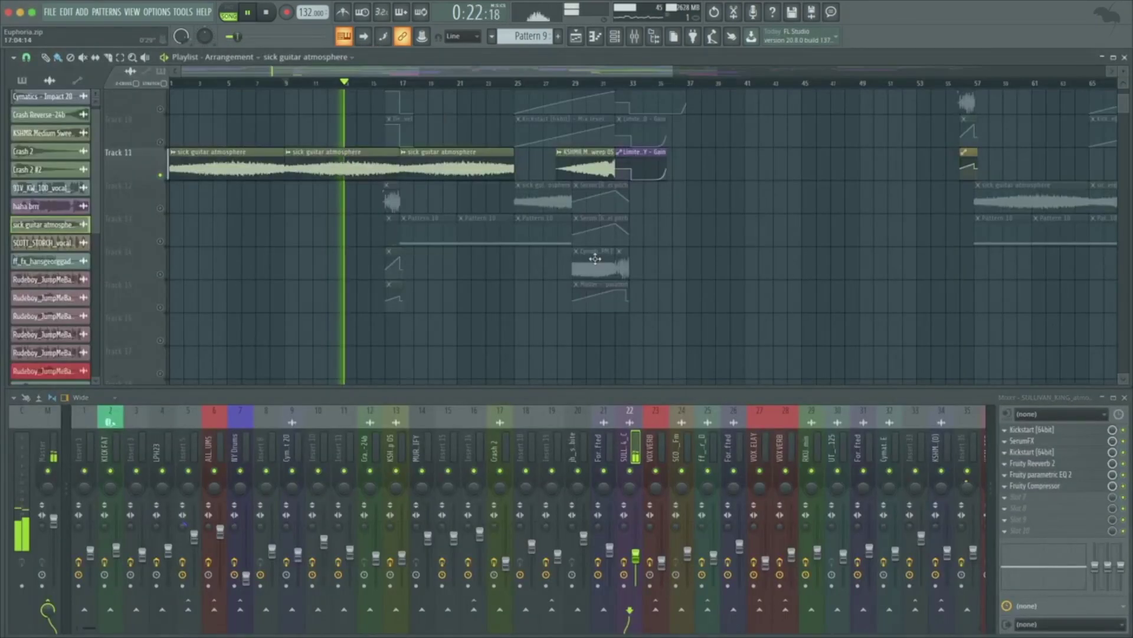
- Stop playback and open Fruity Reeverb 2 on mixer track 22, placing its window over the playlist to inspect its settings
key(space)
click(1047, 464)
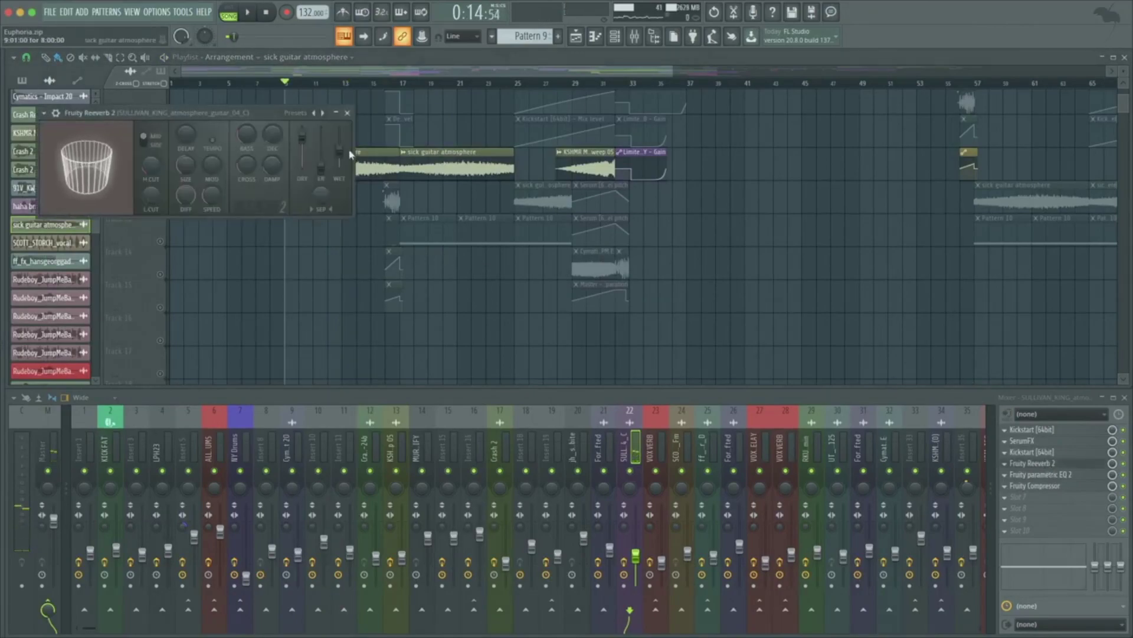
drag(267, 116, 408, 225)
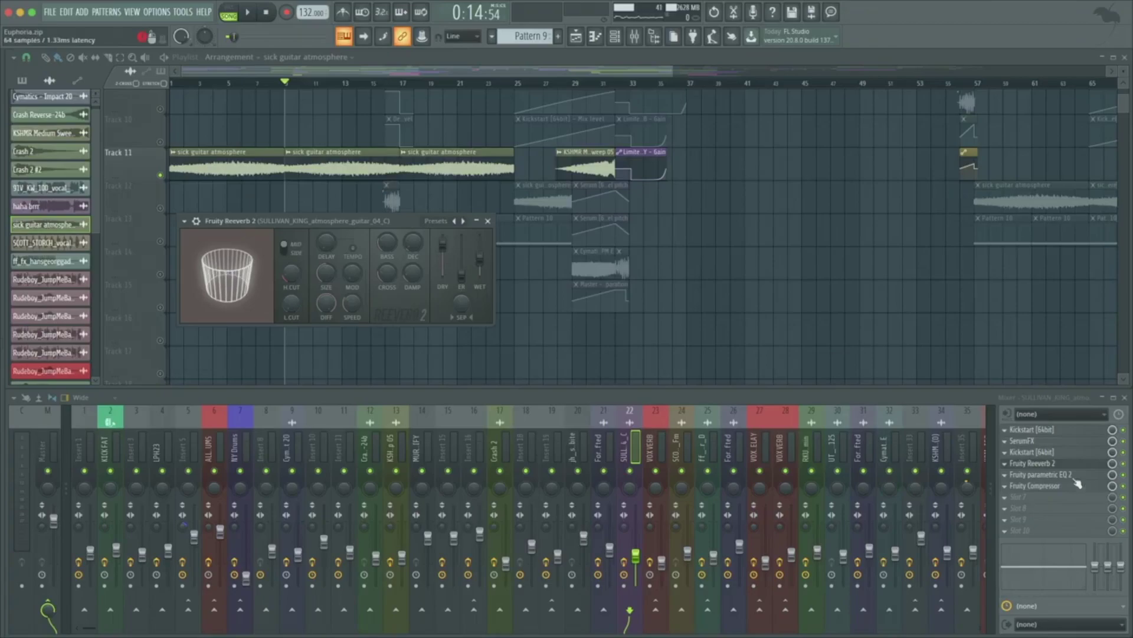
- Reopen SerumFX on mixer track 22, look through its main and effects pages, and close it
click(1042, 443)
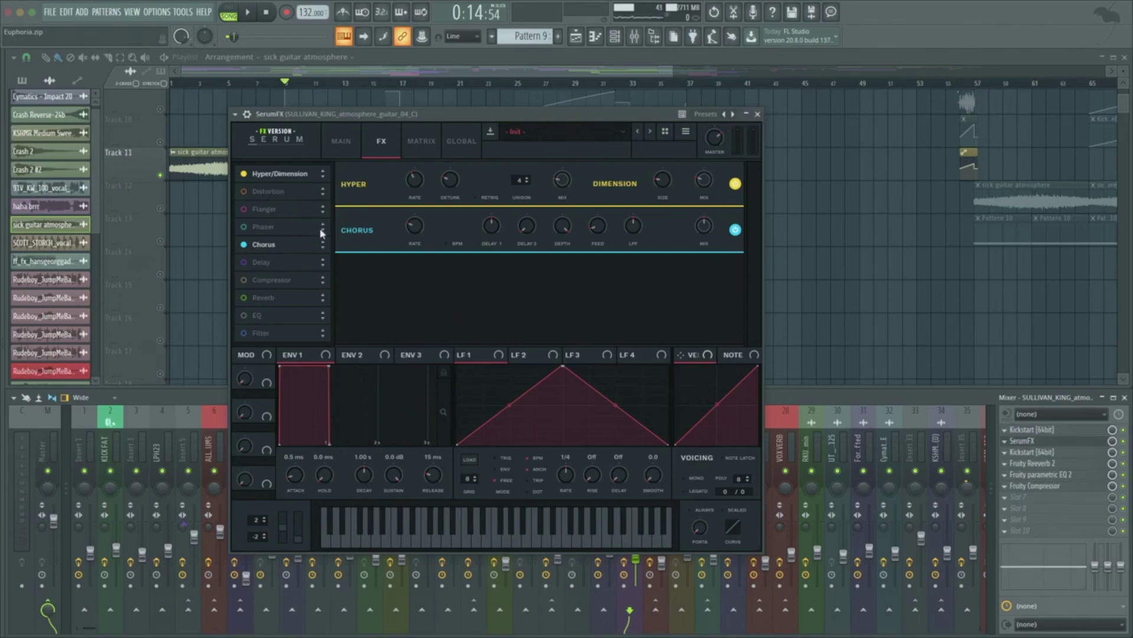
click(342, 142)
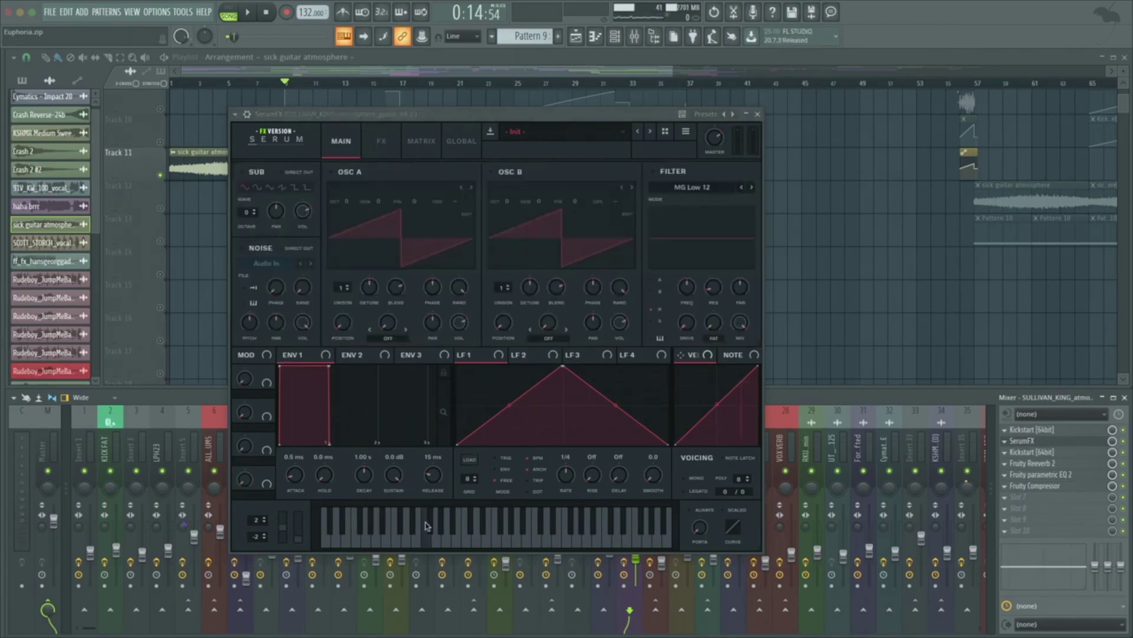
click(379, 143)
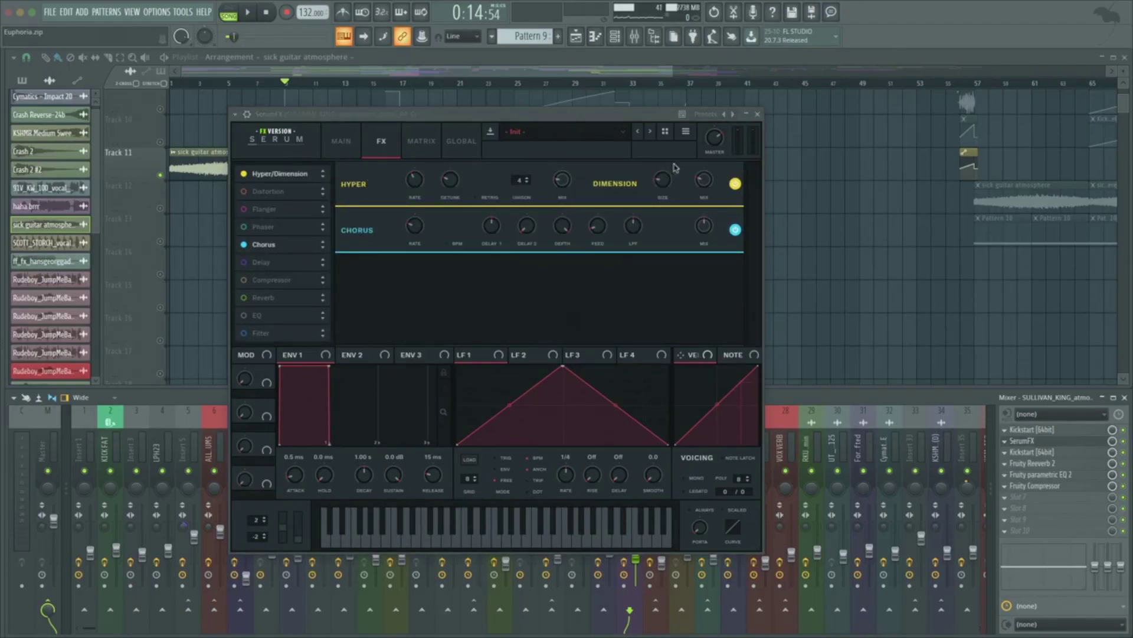
click(758, 115)
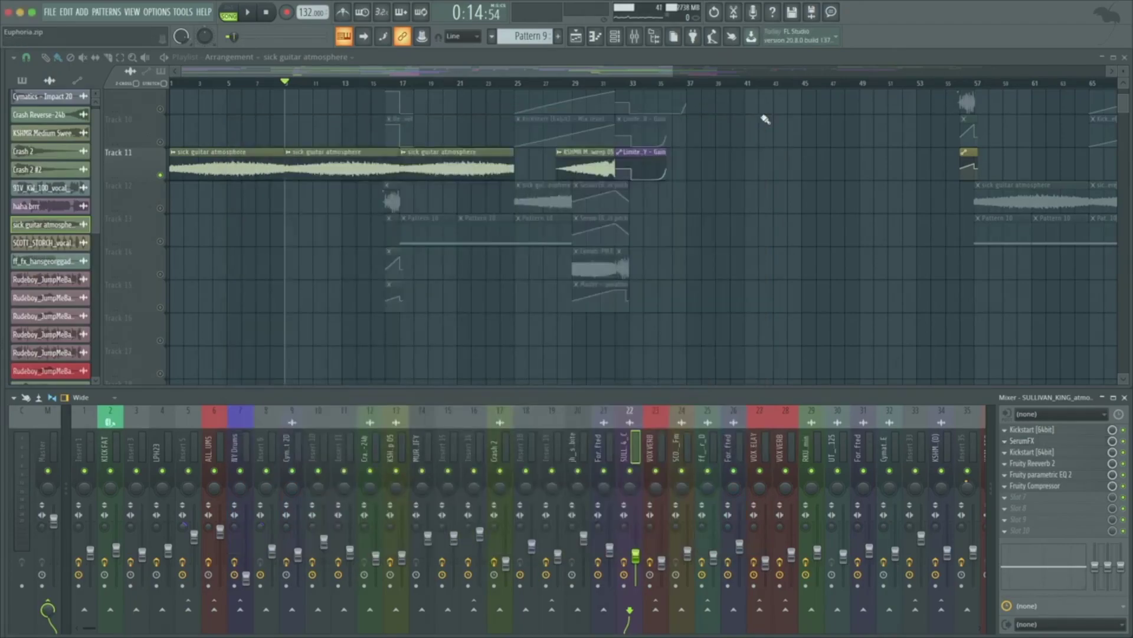
- Inspect the guitar atmosphere's Fruity parametric EQ 2 curve during playback and close the plugin
click(1044, 472)
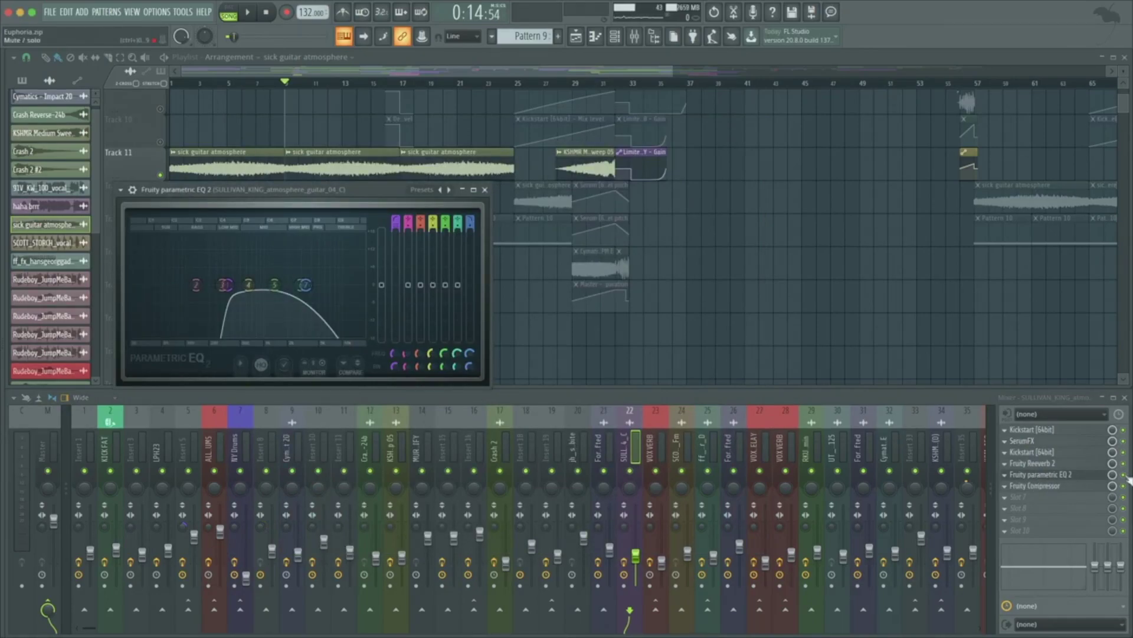
key(space)
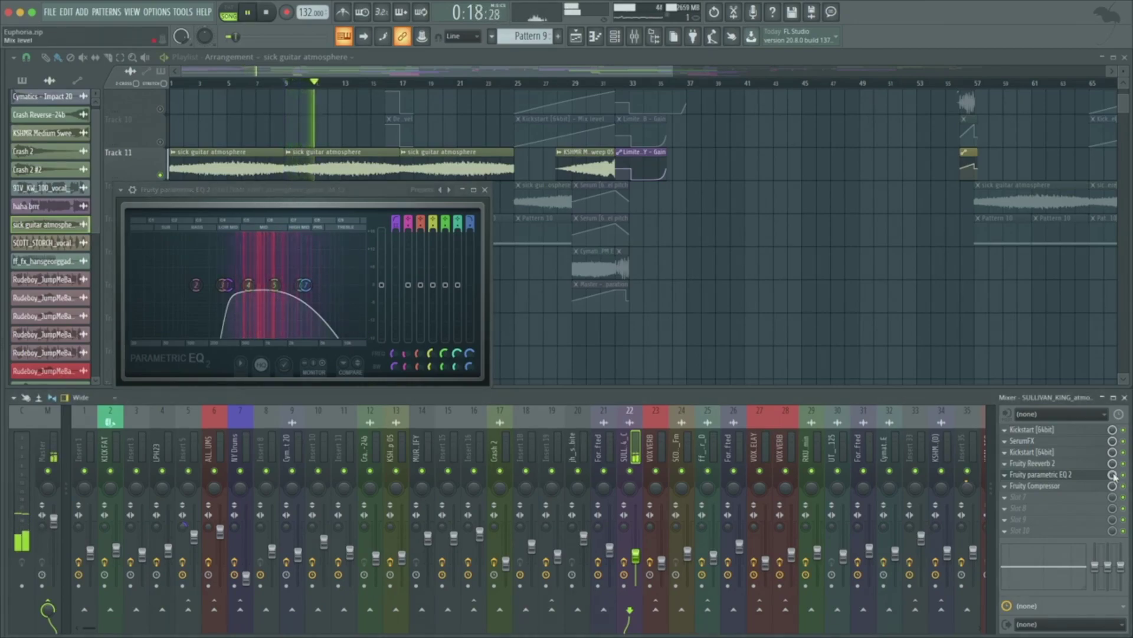
key(F9)
click(485, 190)
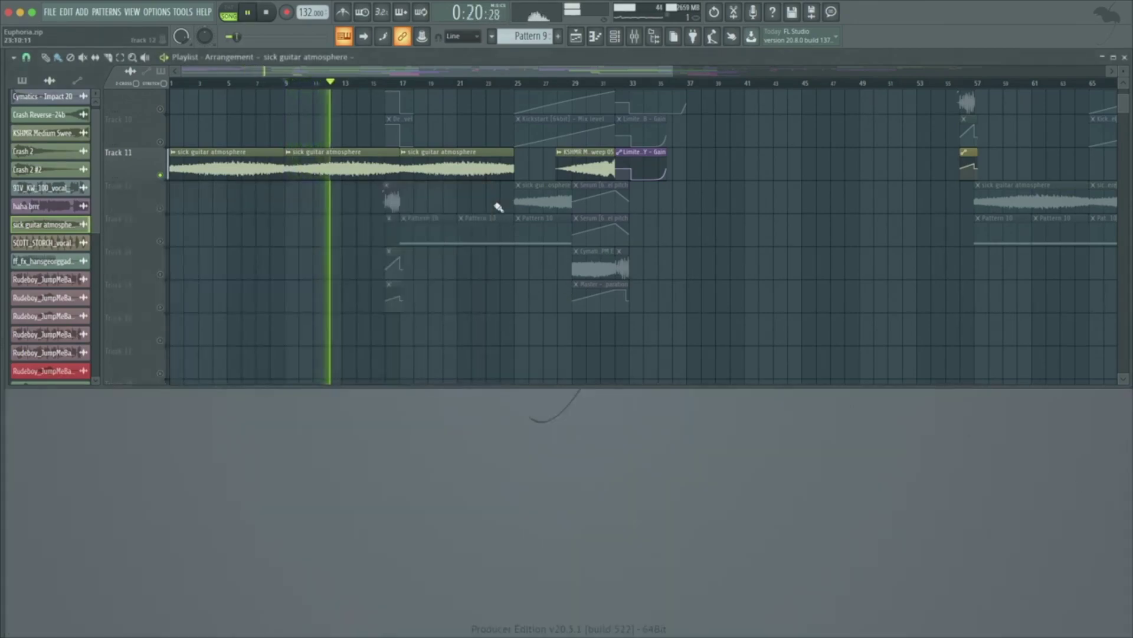
- Check the Fruity Compressor settings on mixer track 22, close the plugin and stop playback
key(F9)
click(1034, 485)
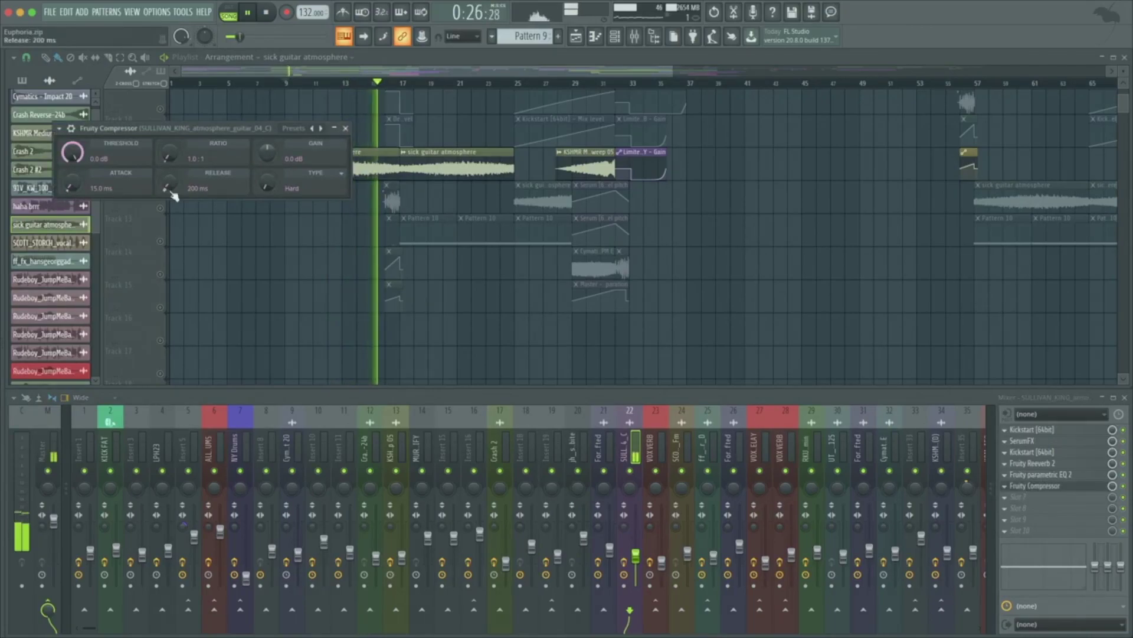
key(Escape)
key(space)
- Play the full arrangement from about bar 16 and examine the section around bars 17 to 32
scroll(413, 195, up, 5)
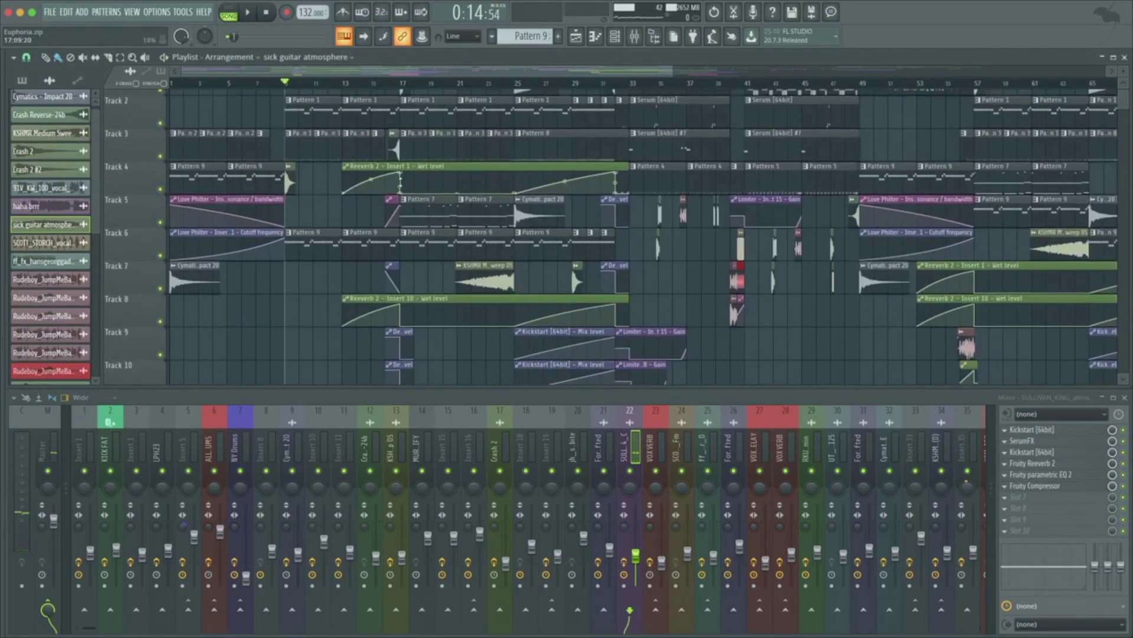
key(space)
click(385, 86)
scroll(417, 166, up, 1)
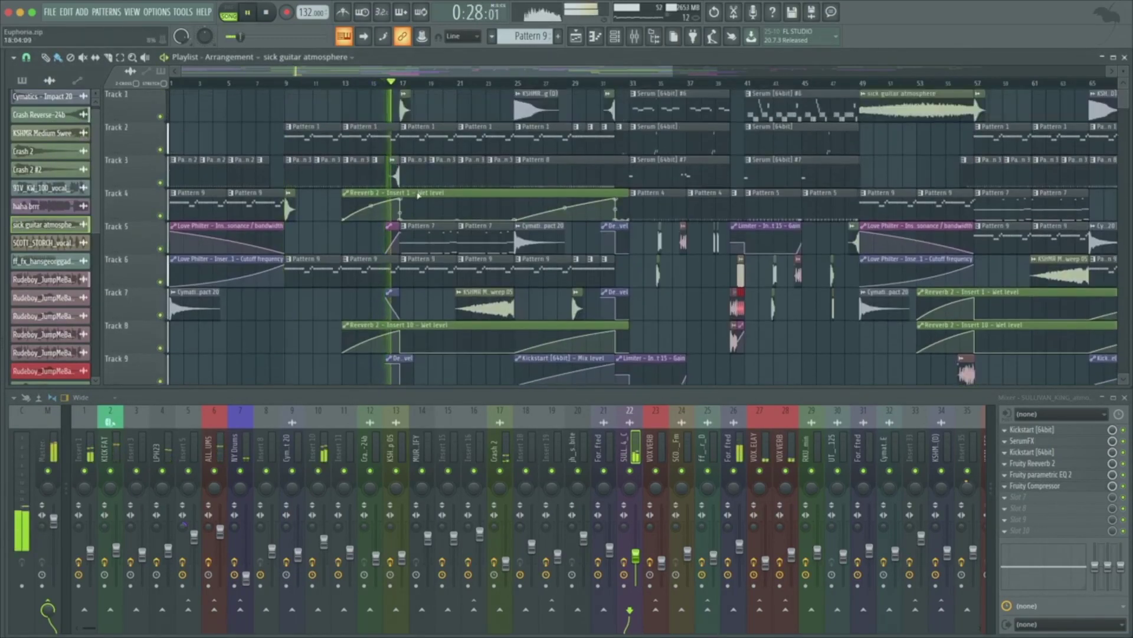
scroll(416, 160, up, 4)
scroll(413, 207, right, 1)
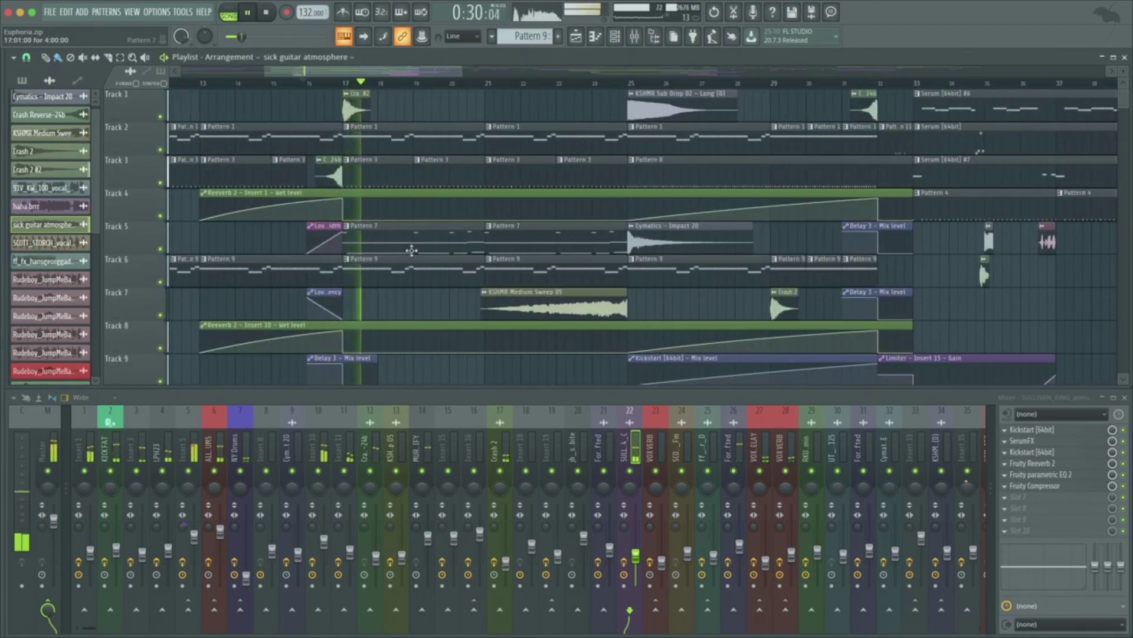
- Switch playback to pattern mode and play Pattern 7 on its own
click(410, 269)
click(228, 12)
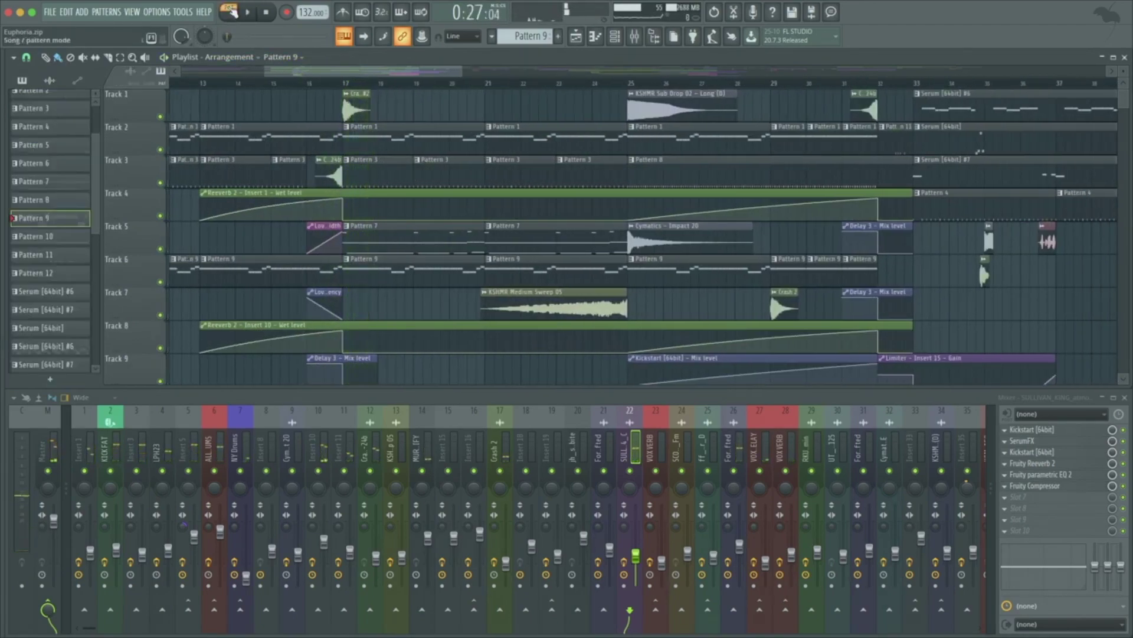
key(Up)
key(Up)
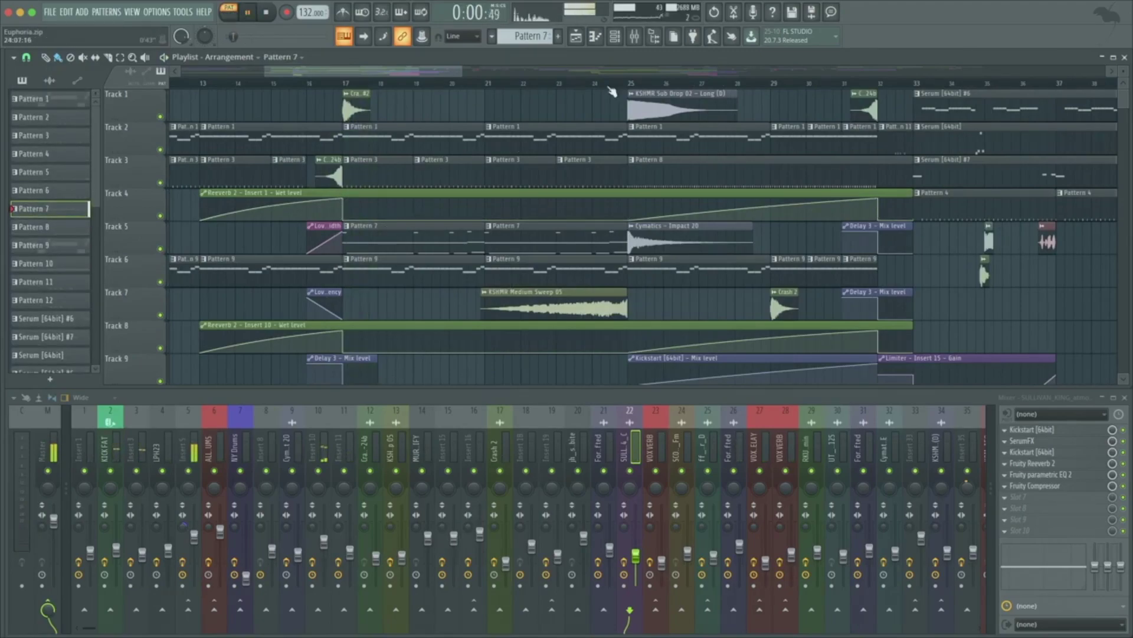
- Listen to Pattern 7 while checking its Insert 5 channel and the Master track in the mixer
click(191, 430)
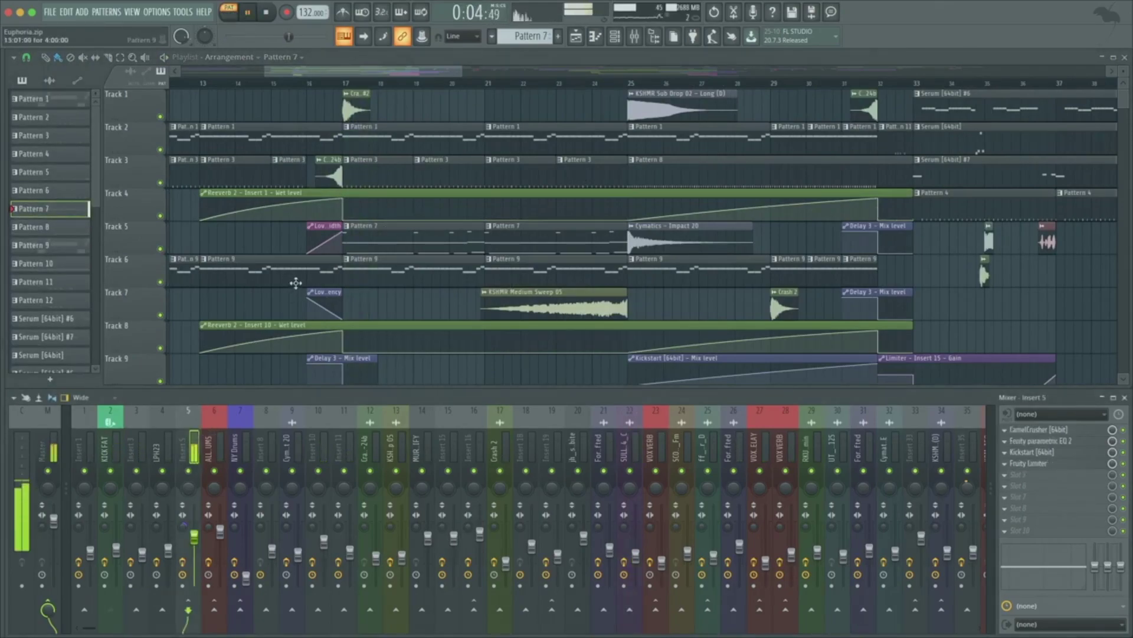
key(space)
click(46, 519)
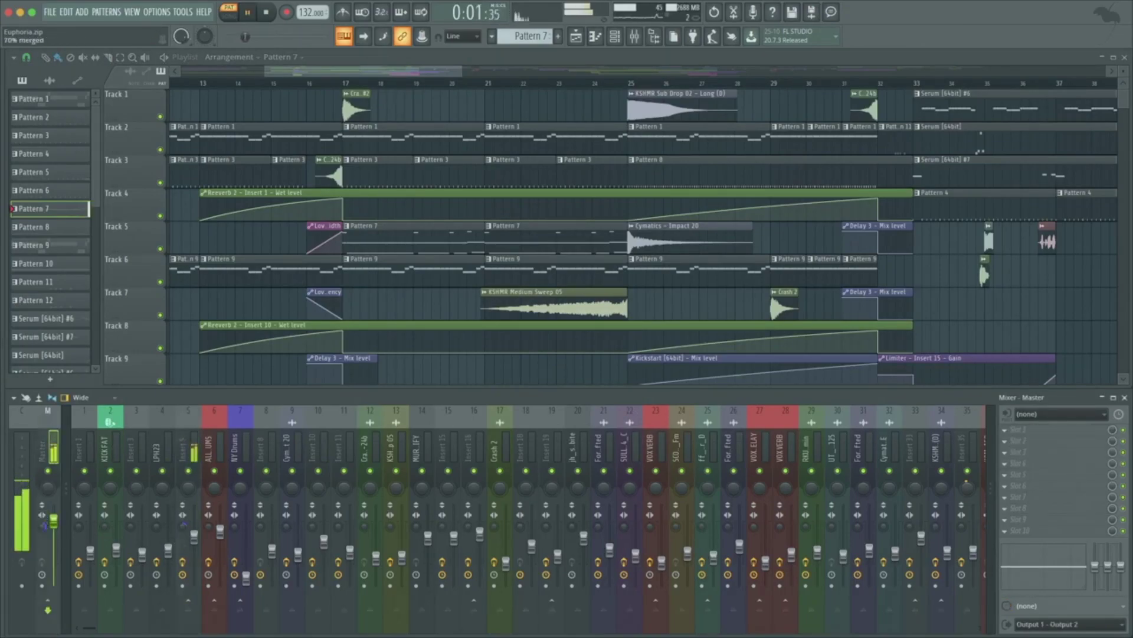
key(space)
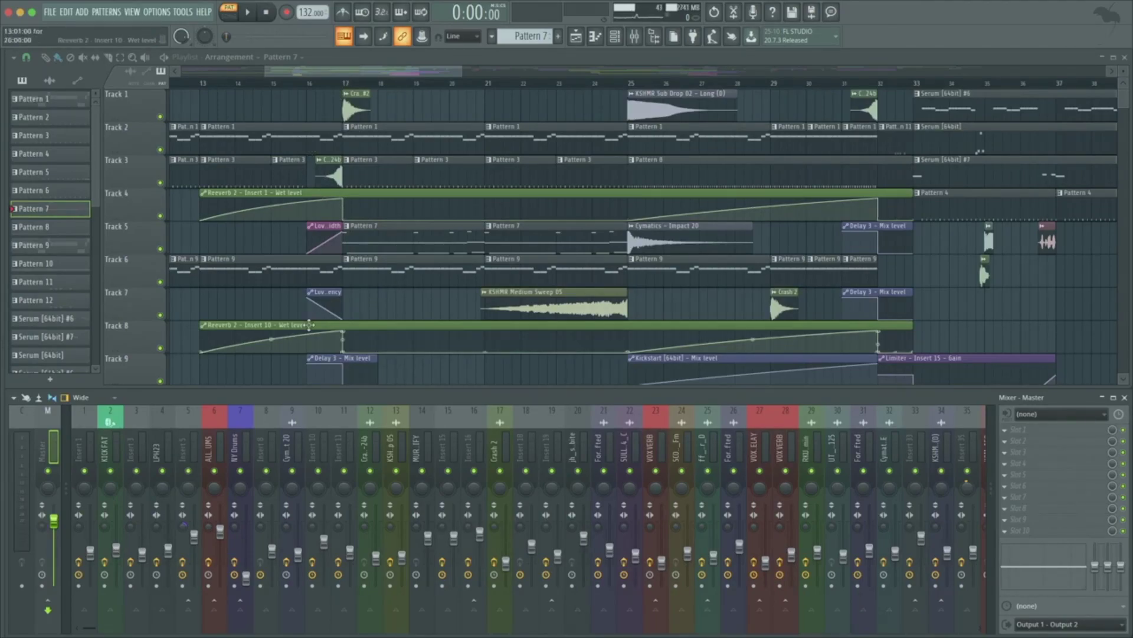
key(space)
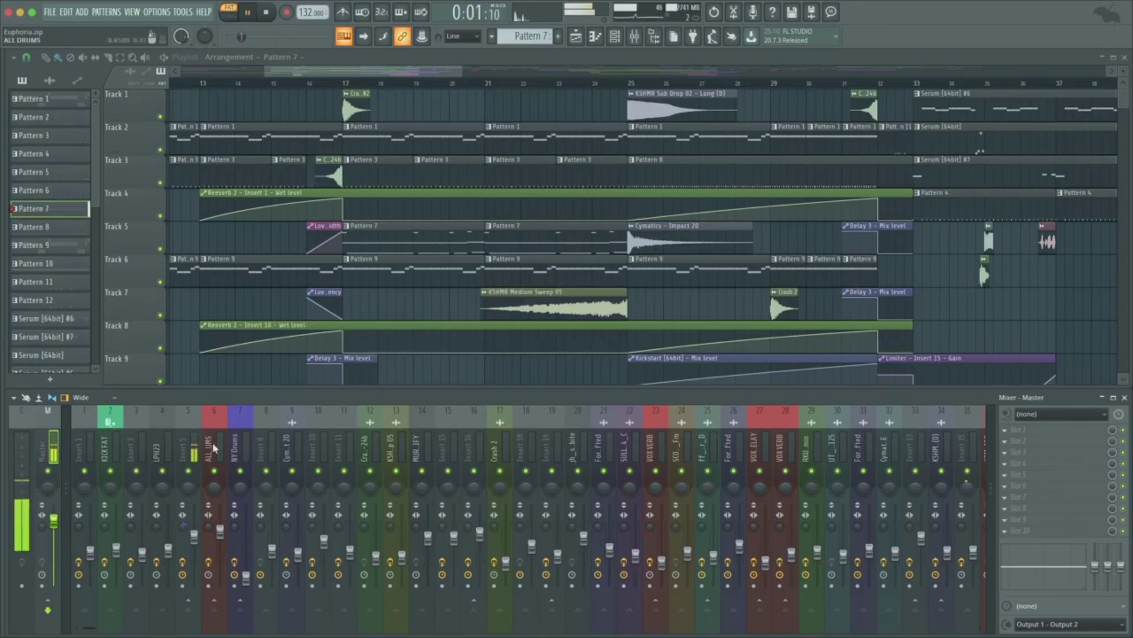
- Inspect CamelCrusher on Insert 5 and compare its effect on Pattern 7 by switching a setting off and on
click(187, 460)
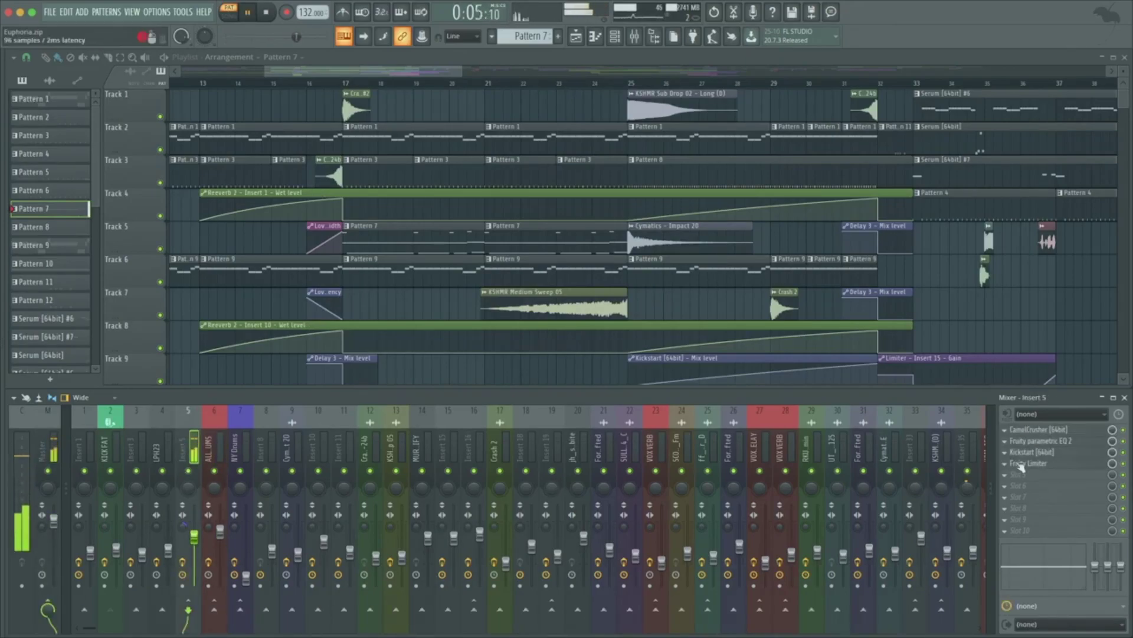
click(1033, 429)
click(122, 299)
click(122, 299)
click(1033, 430)
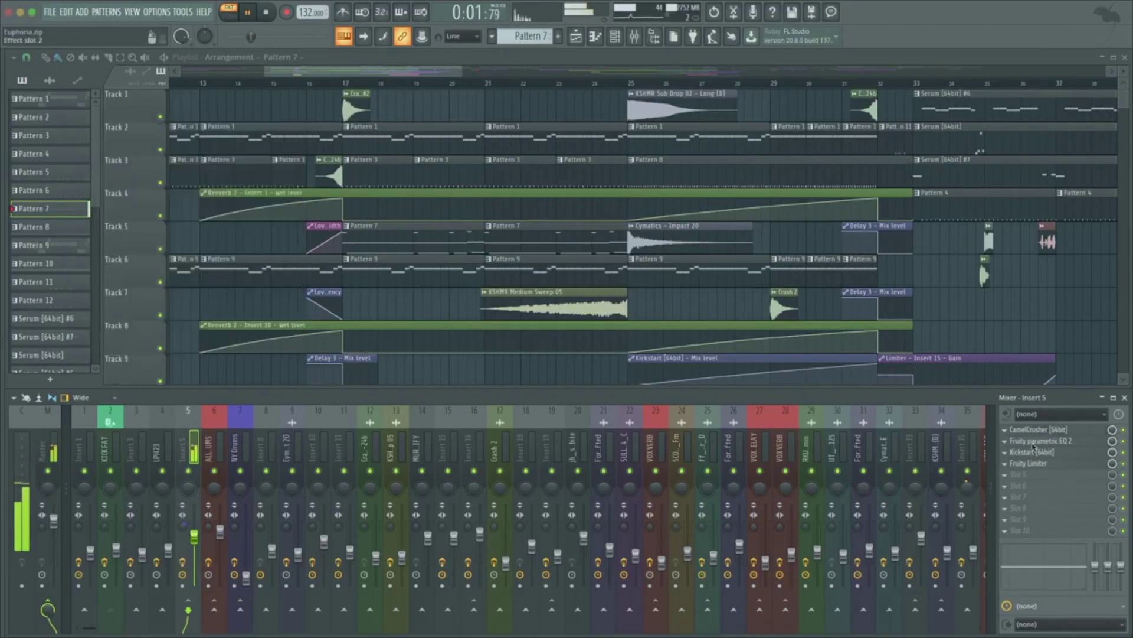
- Inspect Fruity parametric EQ 2 on Insert 5, toggling its bypass as Pattern 7 plays, and close it
click(1033, 442)
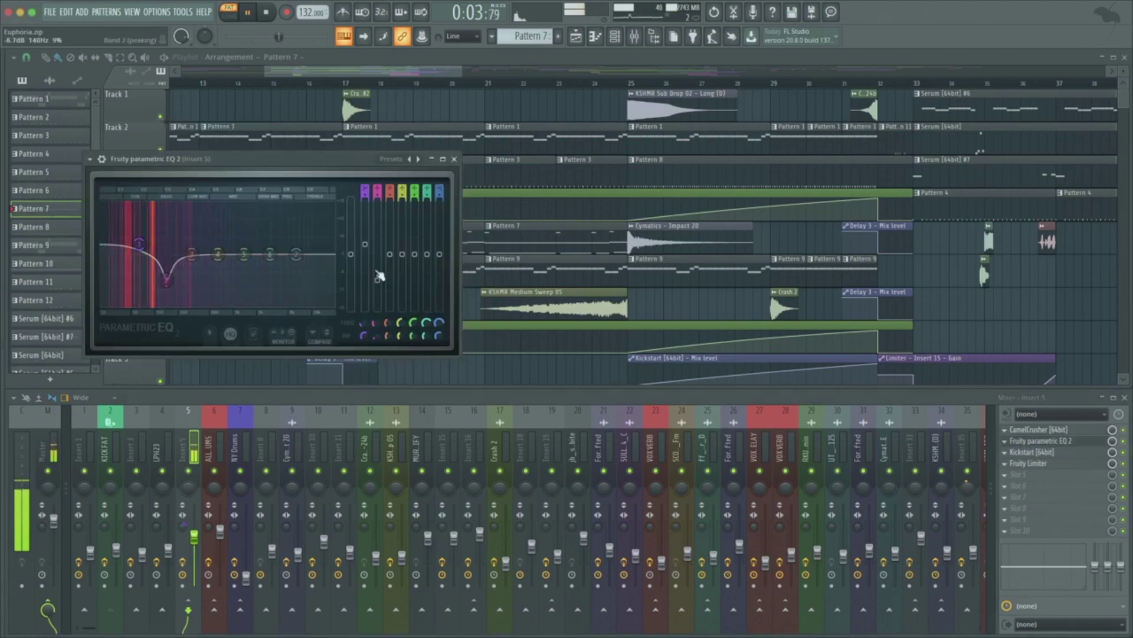
click(1124, 442)
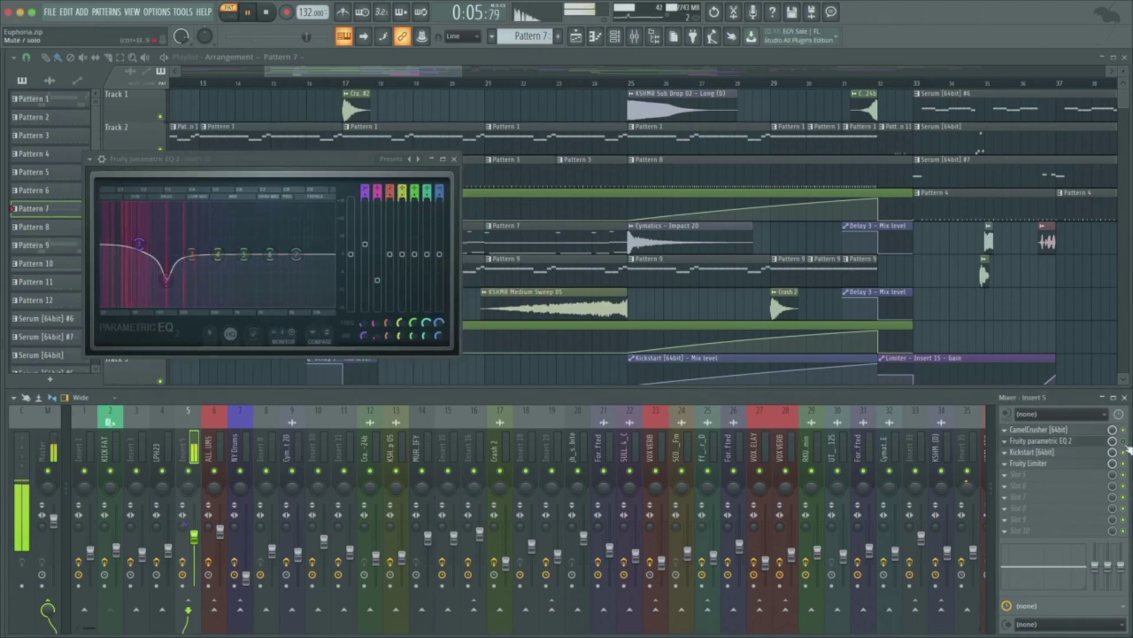
key(F9)
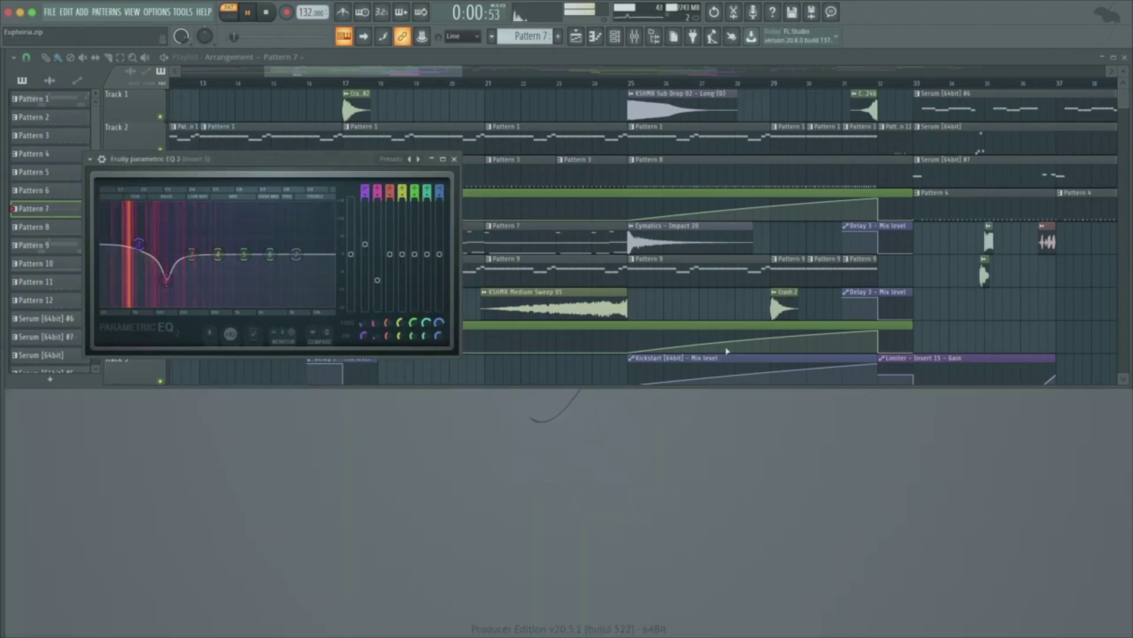
click(453, 160)
key(F9)
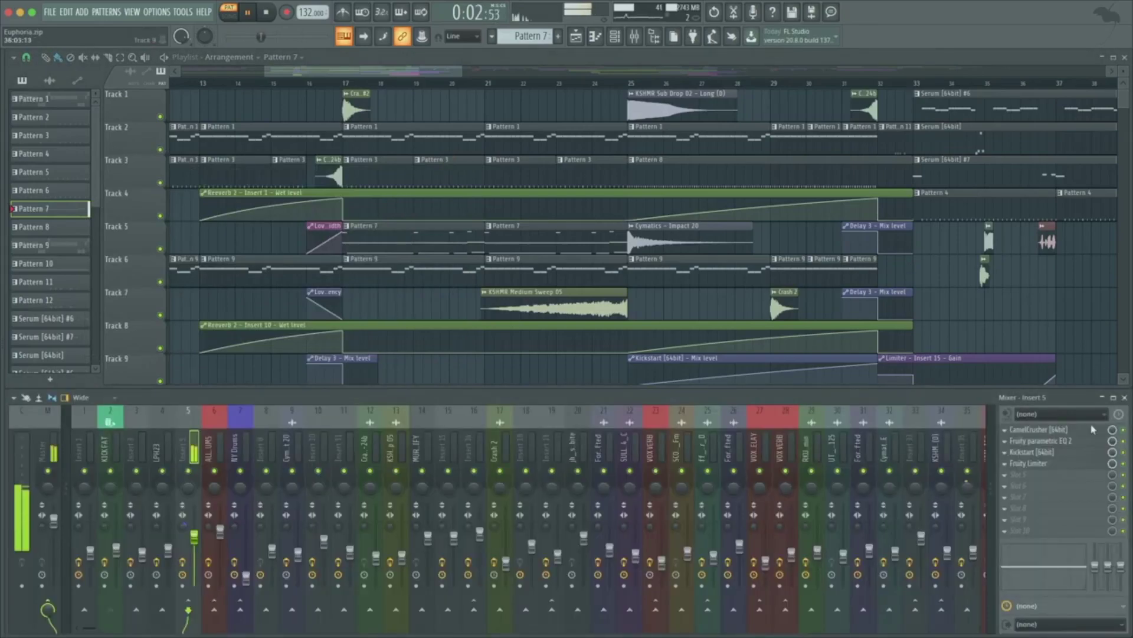
- Inspect Kickstart on Insert 5, close it, and open Fruity Limiter to view its settings
click(1075, 453)
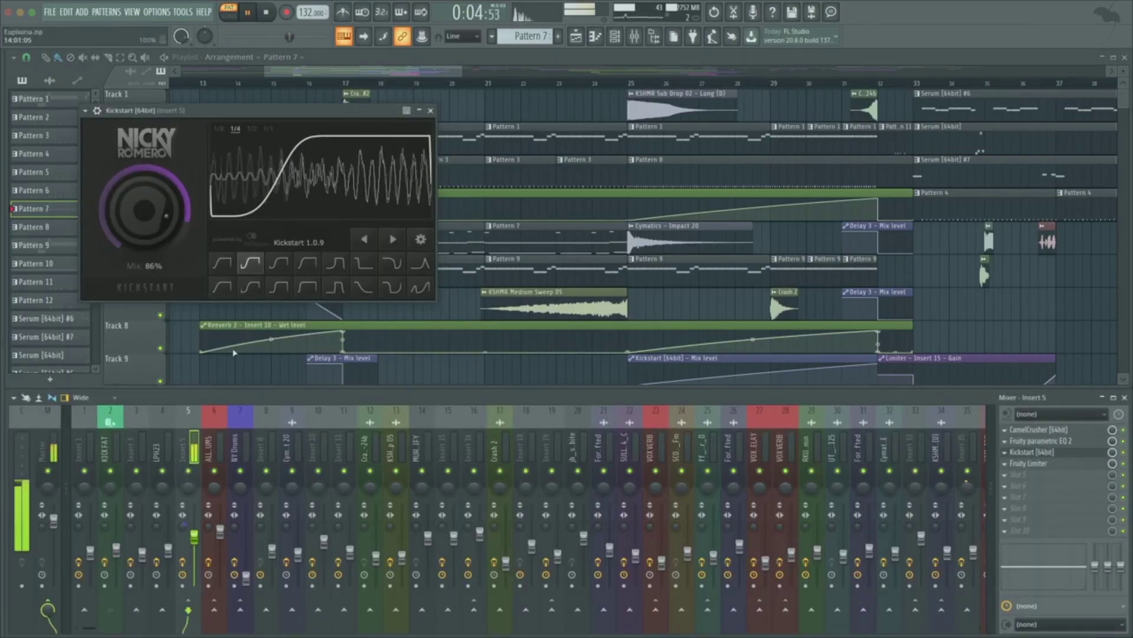
click(431, 110)
click(1039, 463)
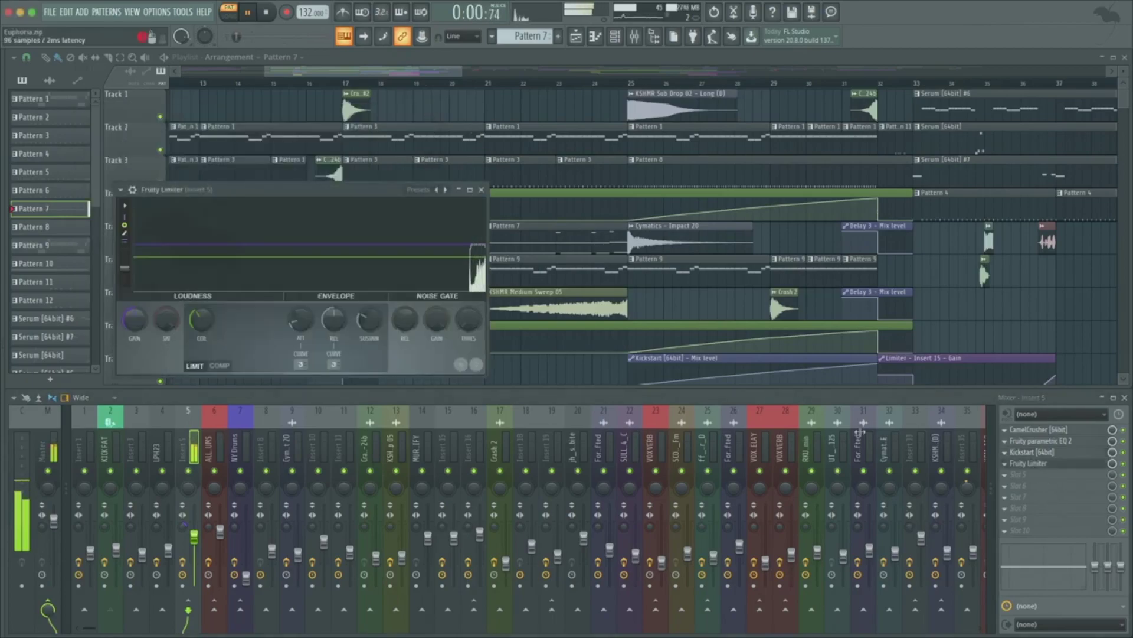
- Check Fruity Limiter's limit section on Insert 5, close it, and play the song from bar 17
click(194, 365)
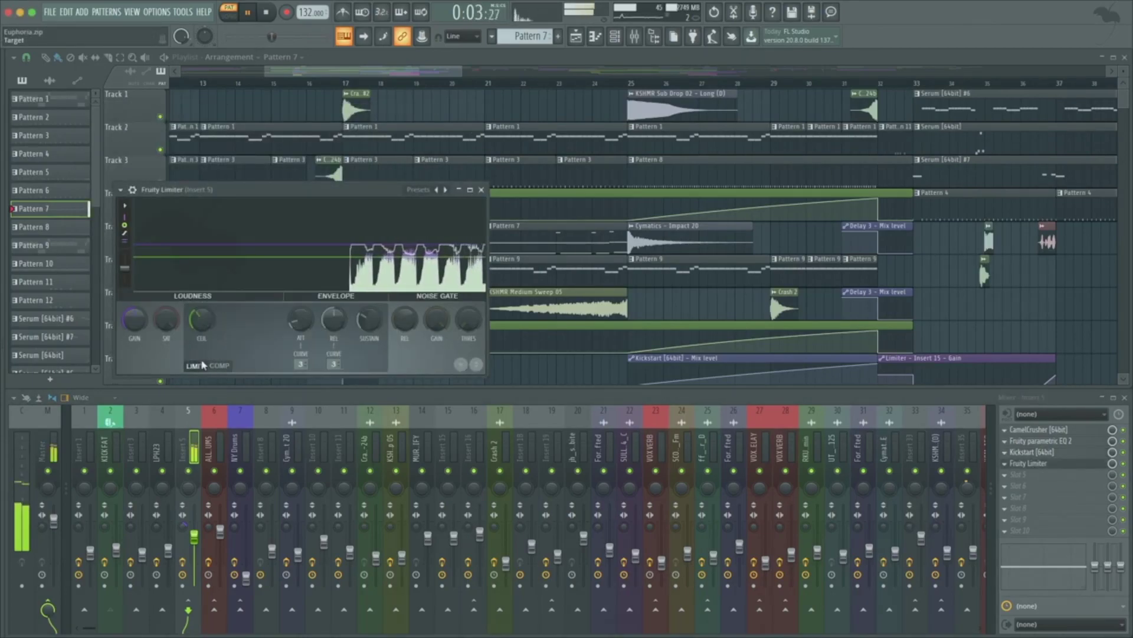
click(481, 189)
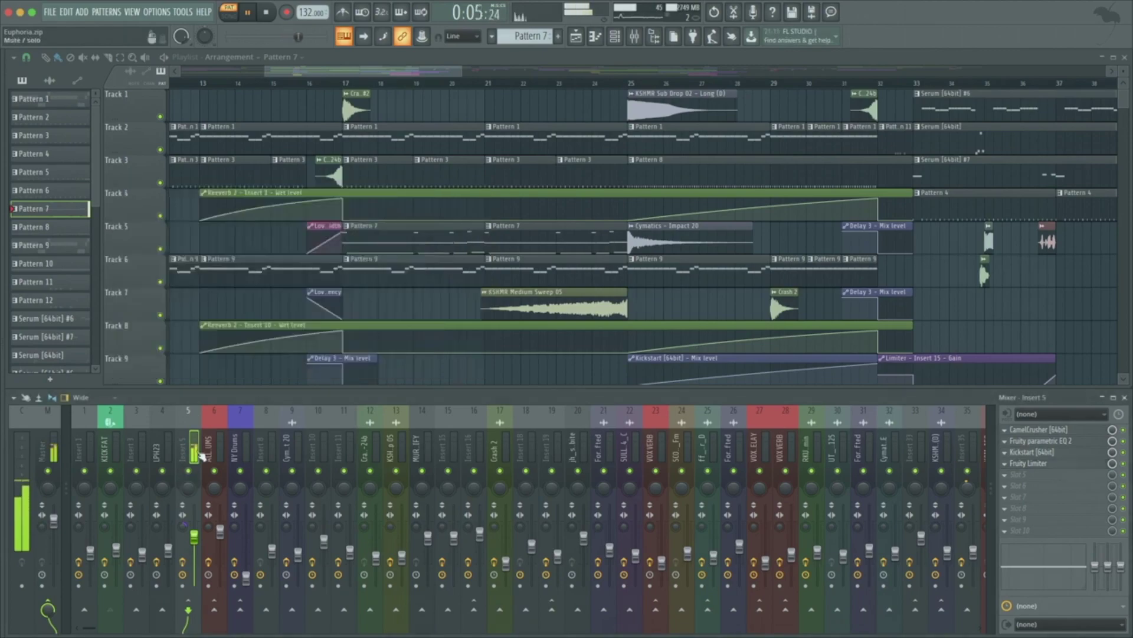
click(341, 83)
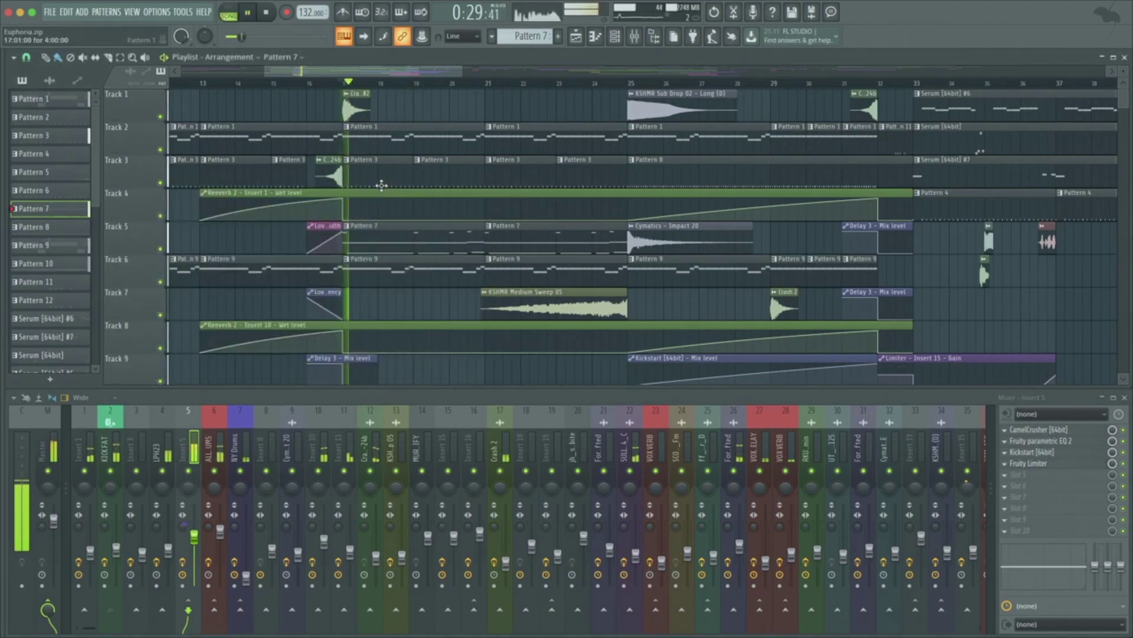
key(space)
scroll(381, 185, down, 4)
key(space)
scroll(382, 182, down, 5)
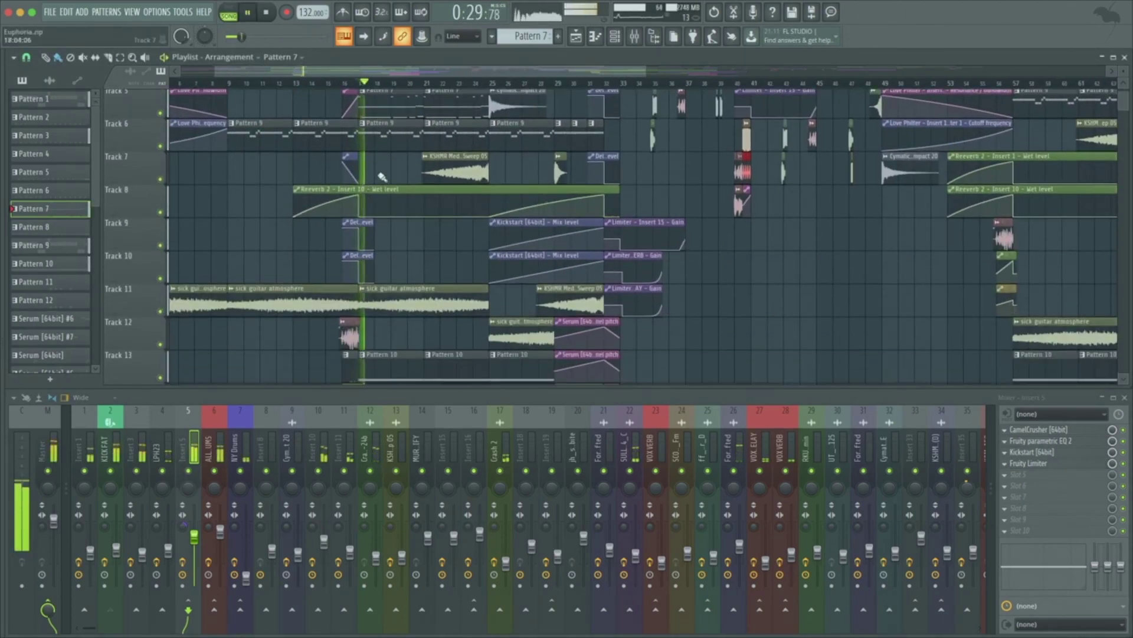
scroll(383, 177, up, 6)
key(space)
- Check the Rudeboy_JumpMeBass sample's settings, and listen to Track 12 soloed from bar 16
double_click(267, 341)
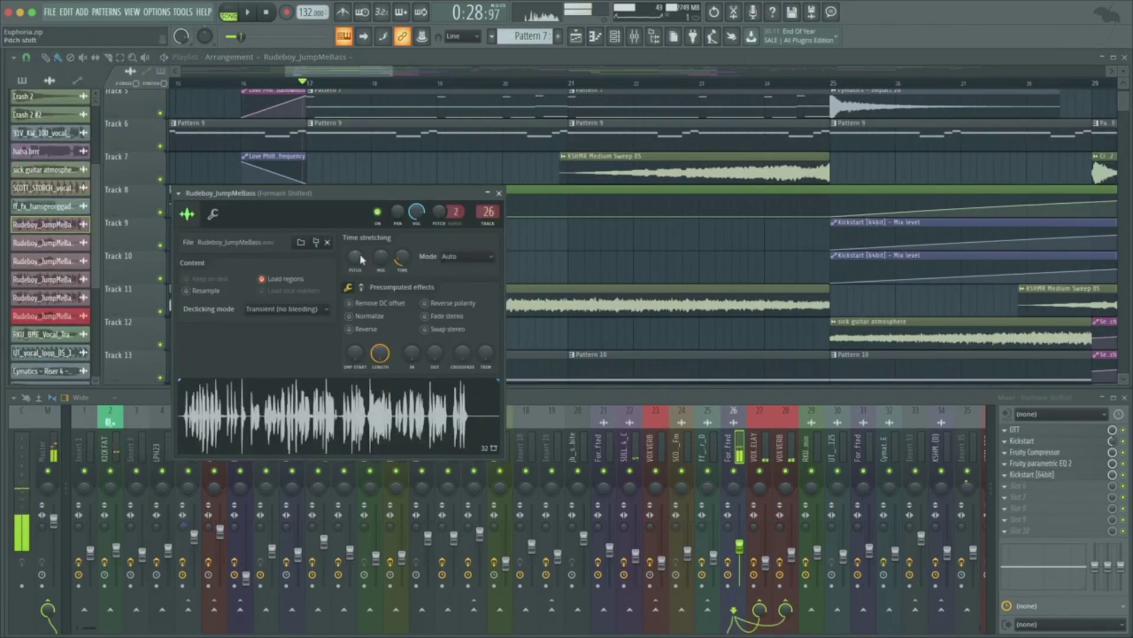
key(Escape)
click(240, 83)
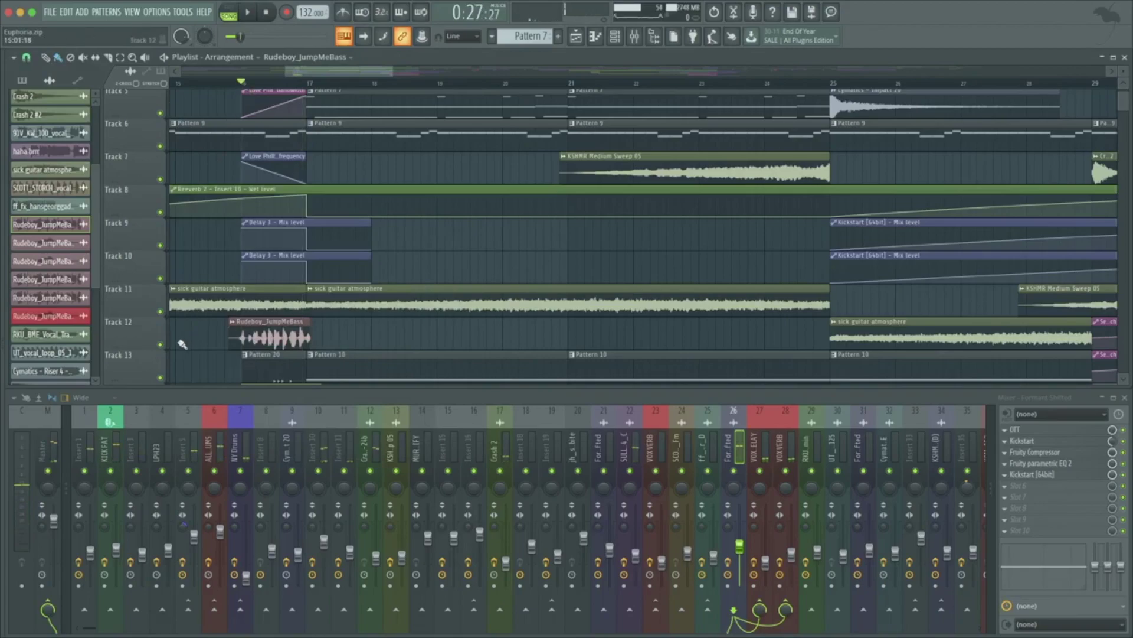
right_click(161, 345)
key(space)
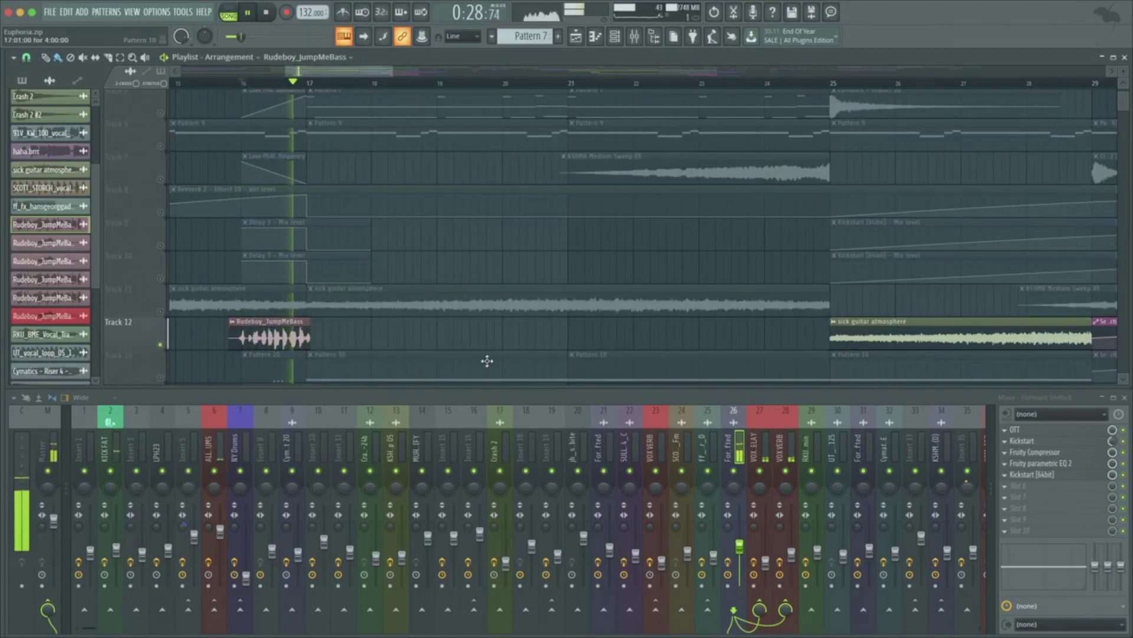
key(space)
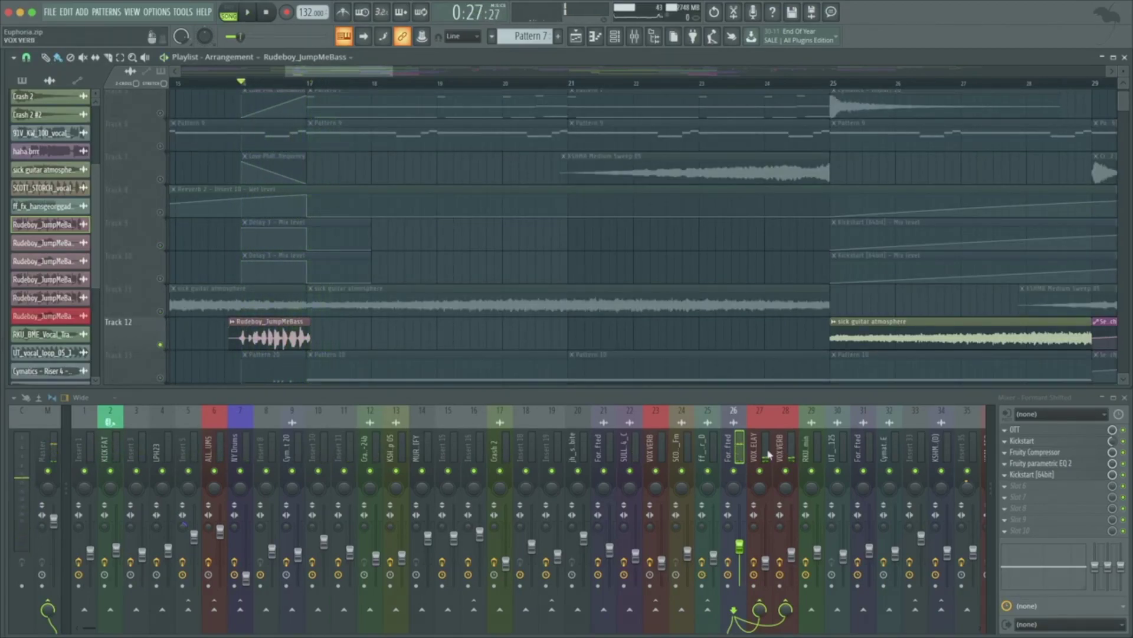
- Audition OTT's Depth on the Formant Shifted channel with Track 12 soloed, setting it to 36 %, and close the plugin
click(1074, 430)
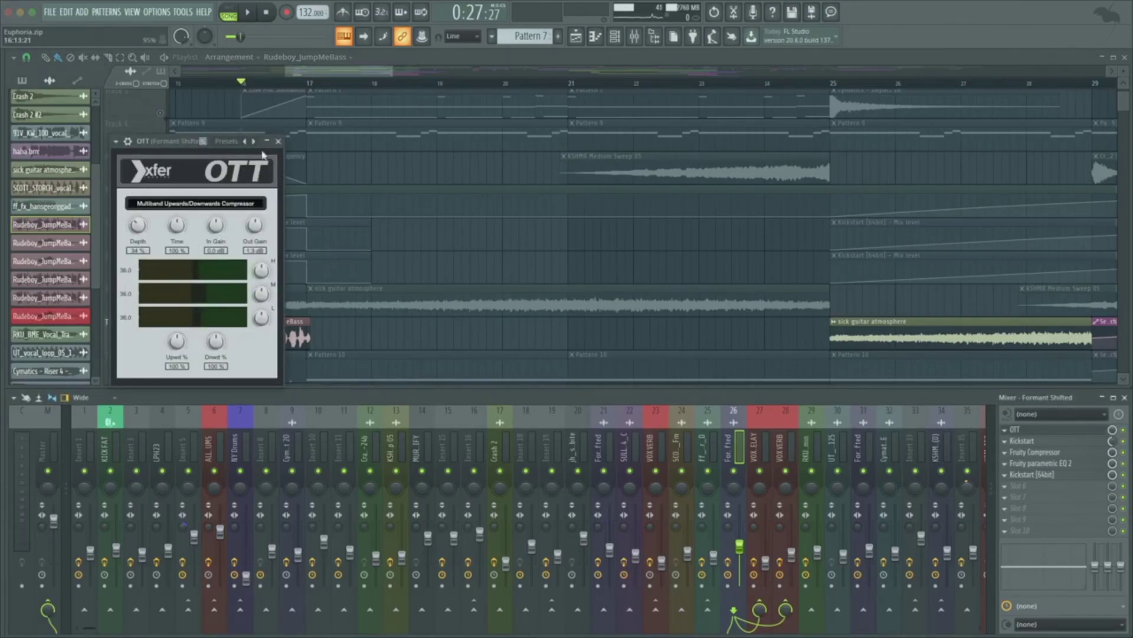
drag(159, 143, 189, 155)
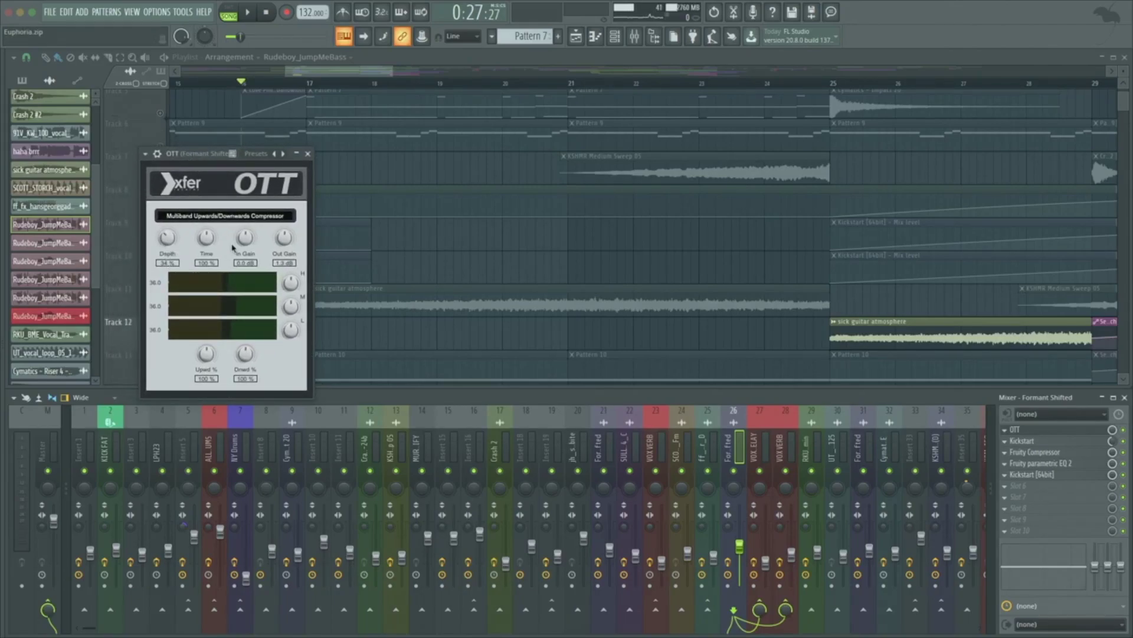
double_click(168, 238)
key(space)
key(space)
drag(167, 240, 170, 315)
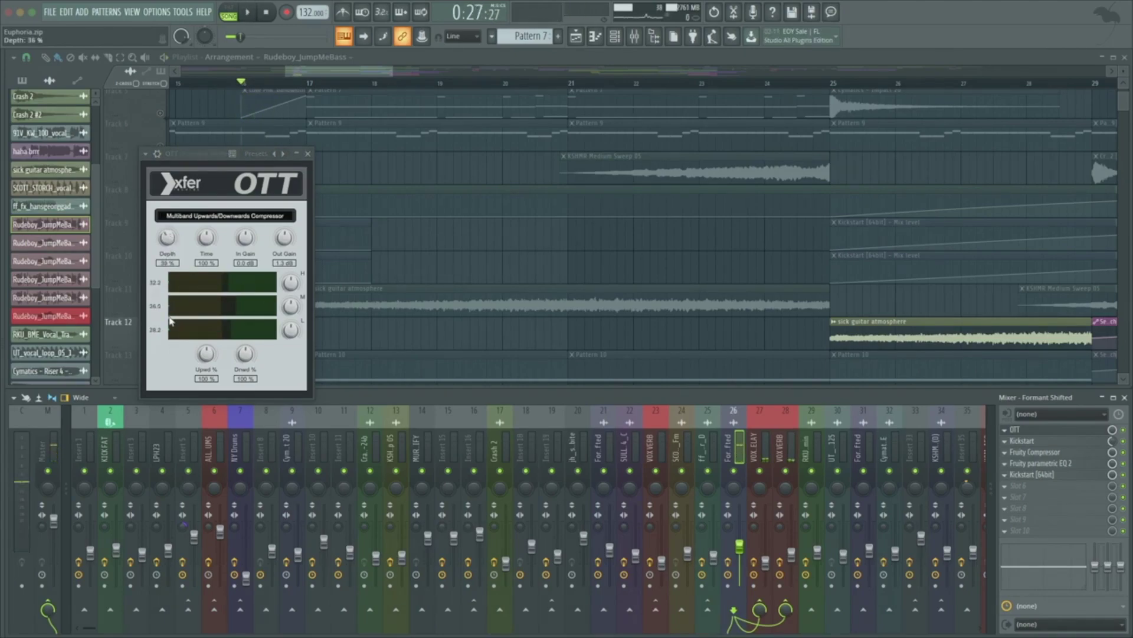
click(1030, 430)
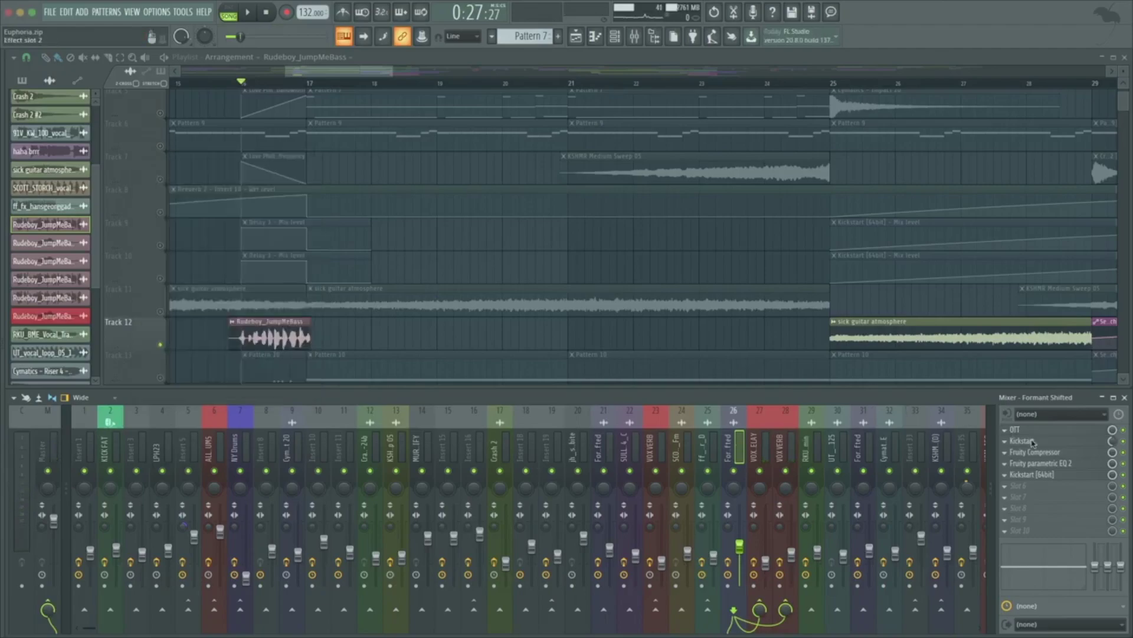
- Inspect the first Kickstart on the Formant Shifted channel with Track 12 playing, and close it
click(1031, 442)
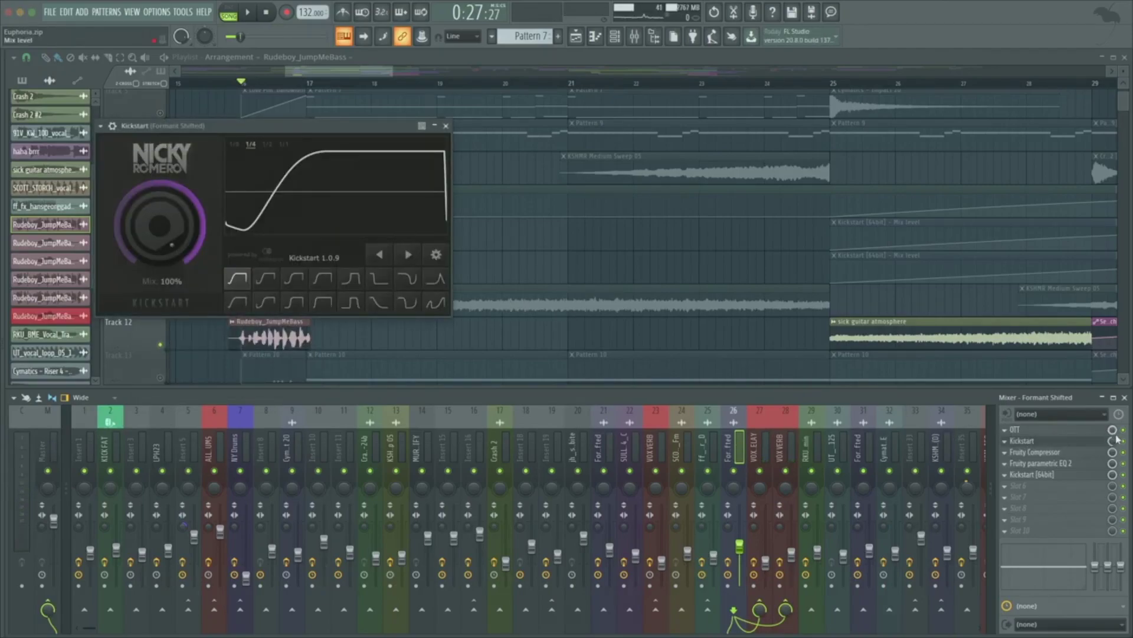
key(space)
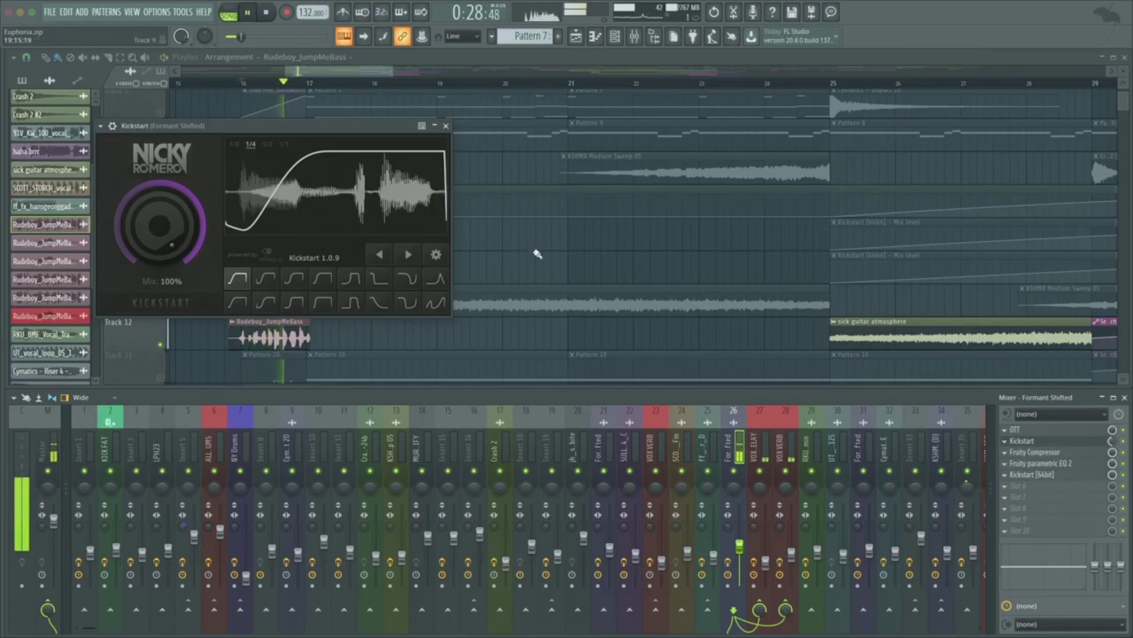
click(1030, 442)
key(space)
- Inspect Fruity Compressor, Fruity parametric EQ 2 and Kickstart (64bit) on the Formant Shifted channel
click(1034, 452)
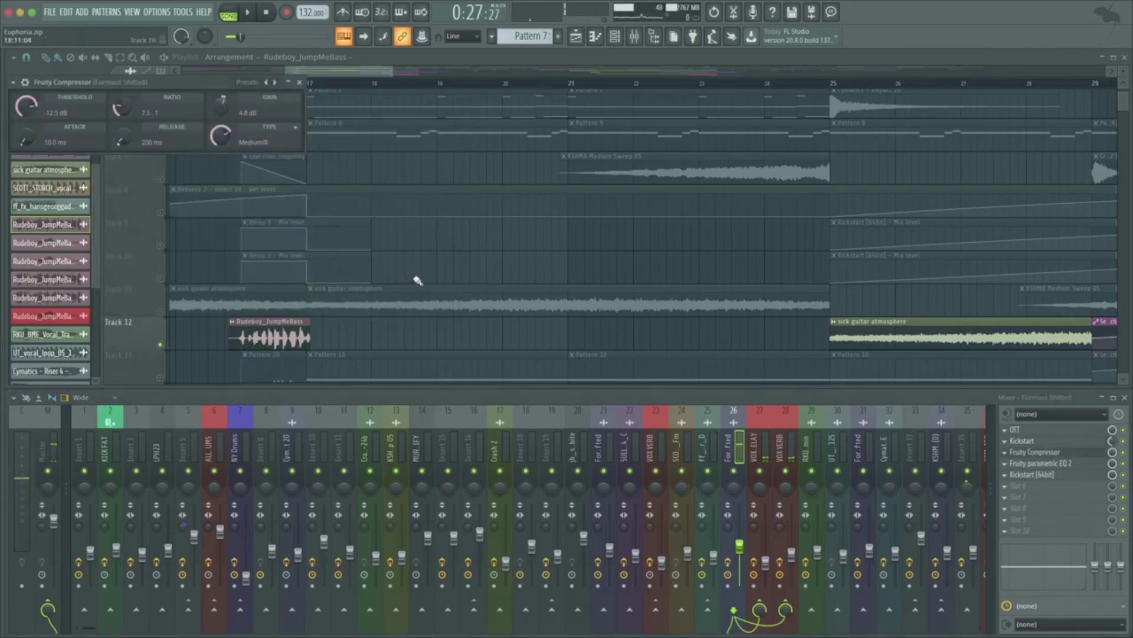
click(1066, 465)
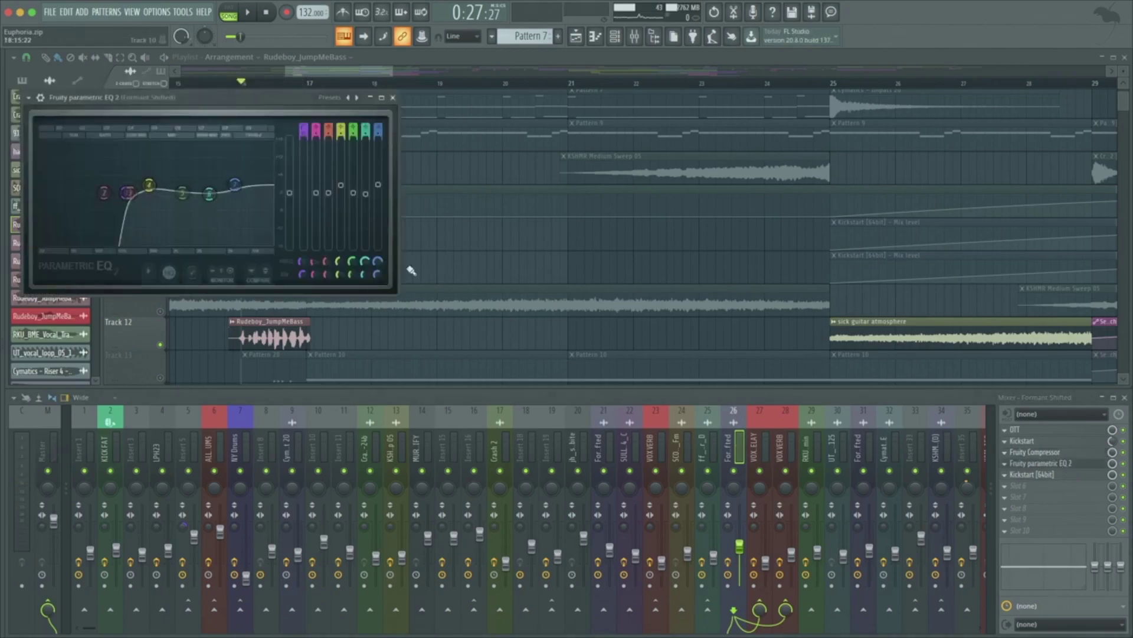
click(1032, 474)
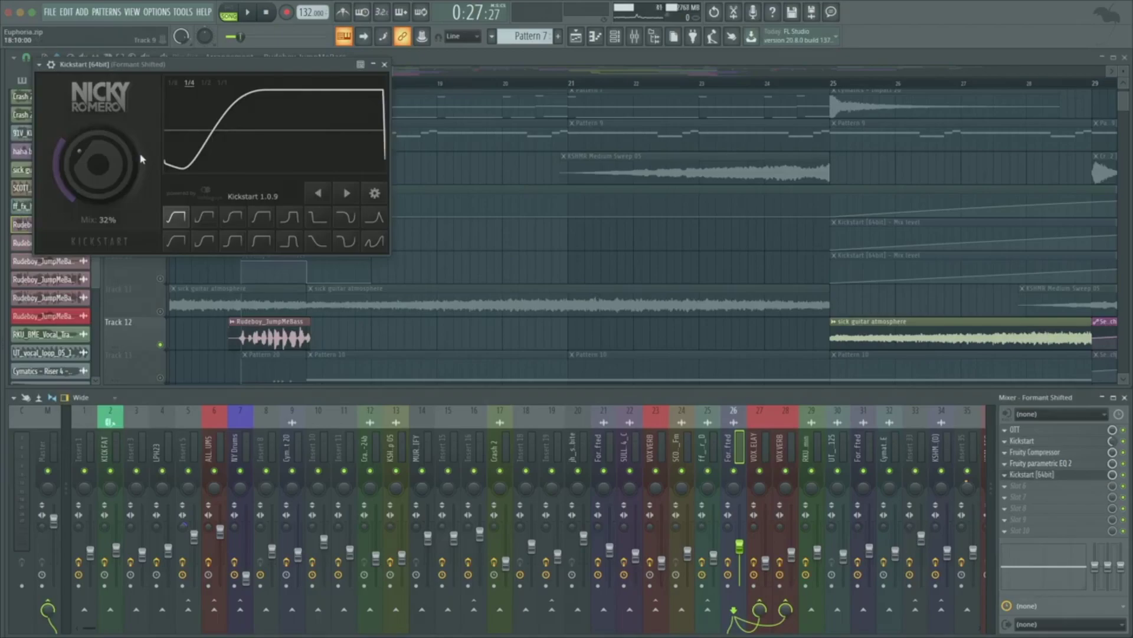
click(384, 64)
- Unsolo Track 12 and play the full arrangement from bar 16
right_click(161, 346)
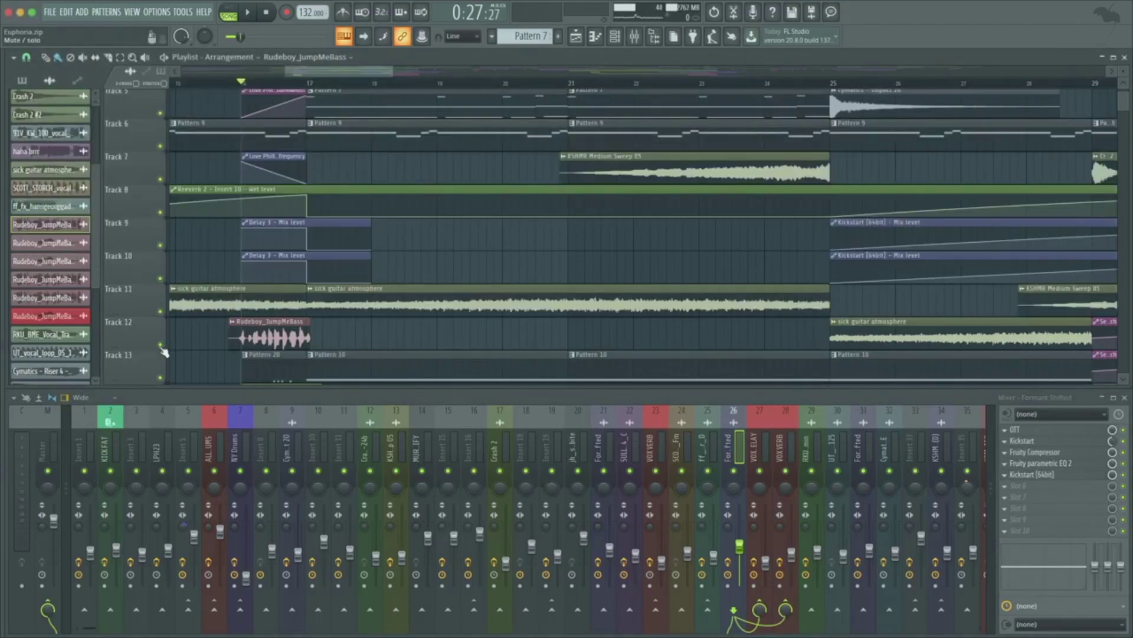
scroll(342, 243, down, 3)
scroll(343, 243, up, 4)
key(space)
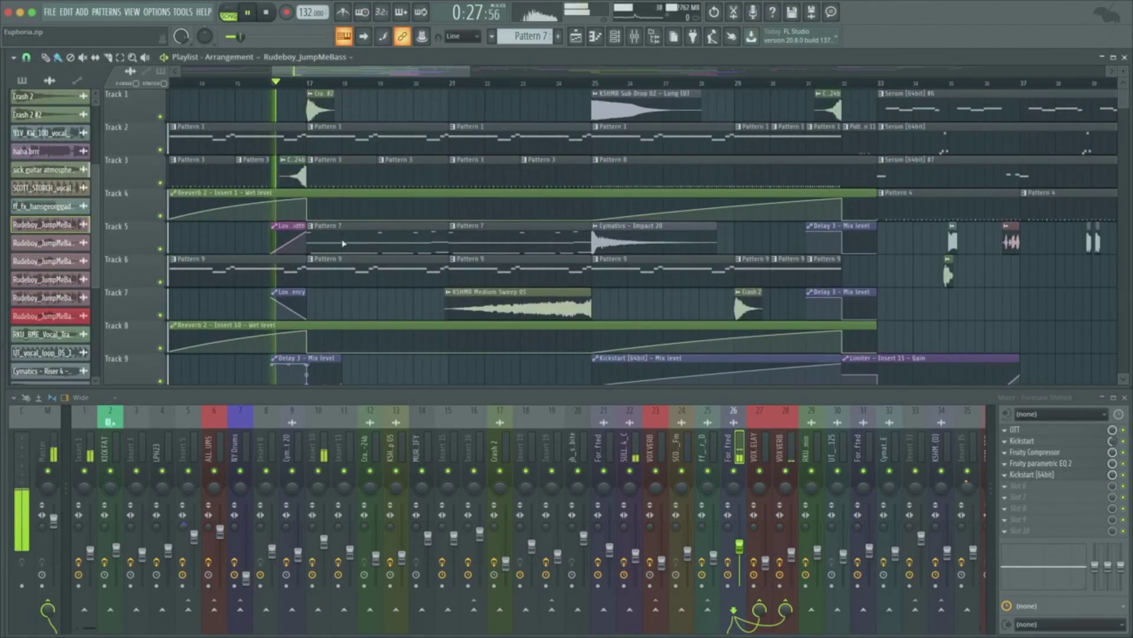
scroll(431, 219, down, 3)
scroll(413, 215, down, 5)
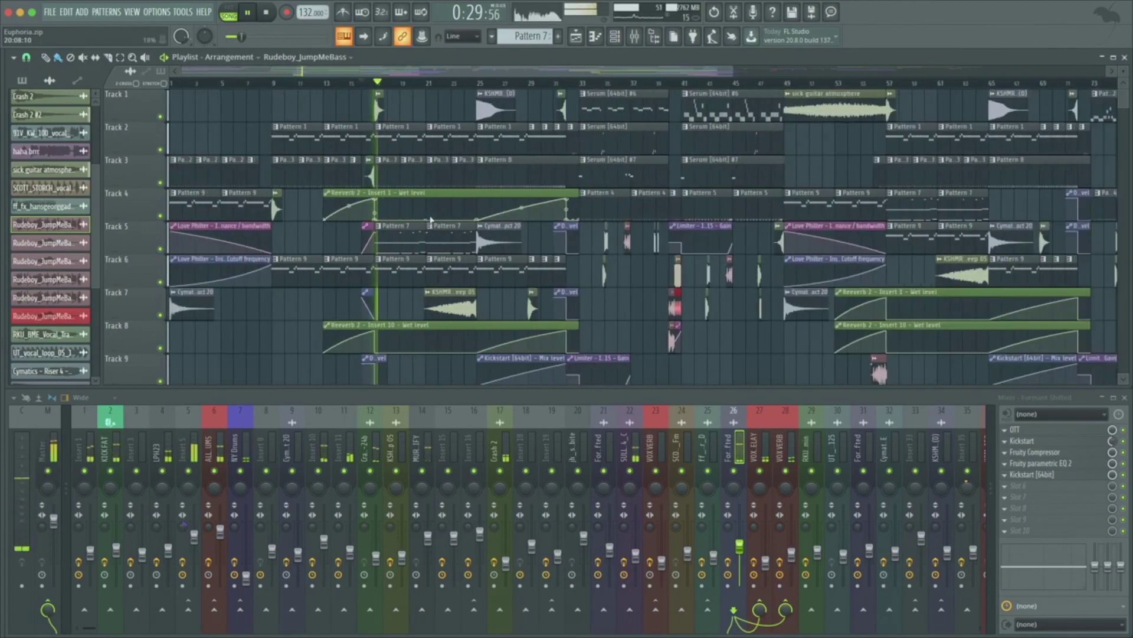
scroll(266, 171, up, 5)
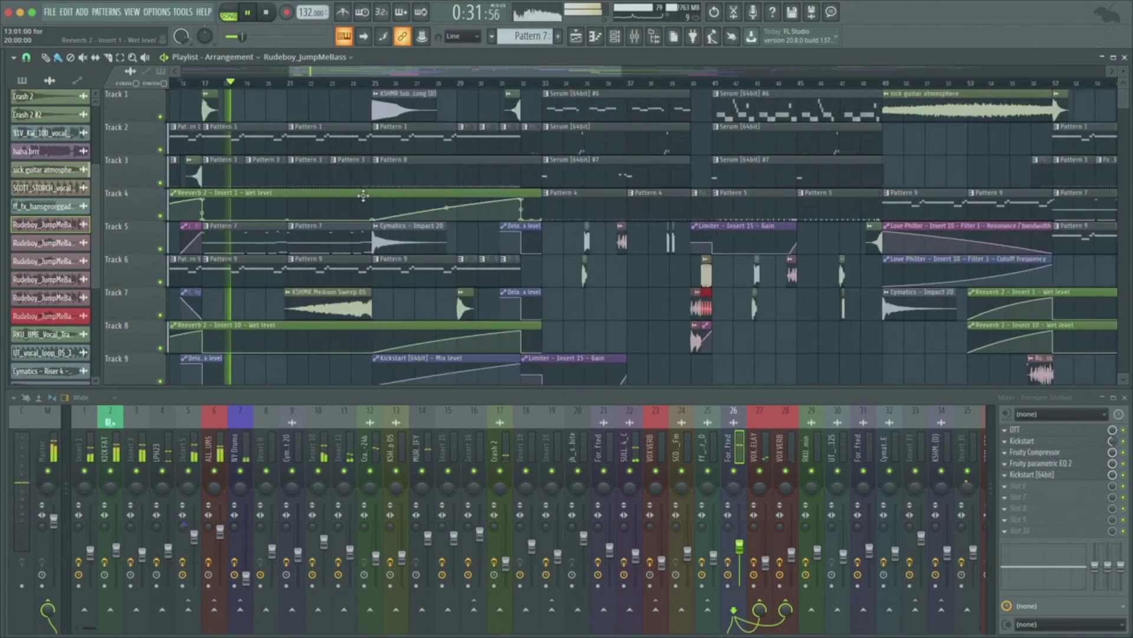
key(space)
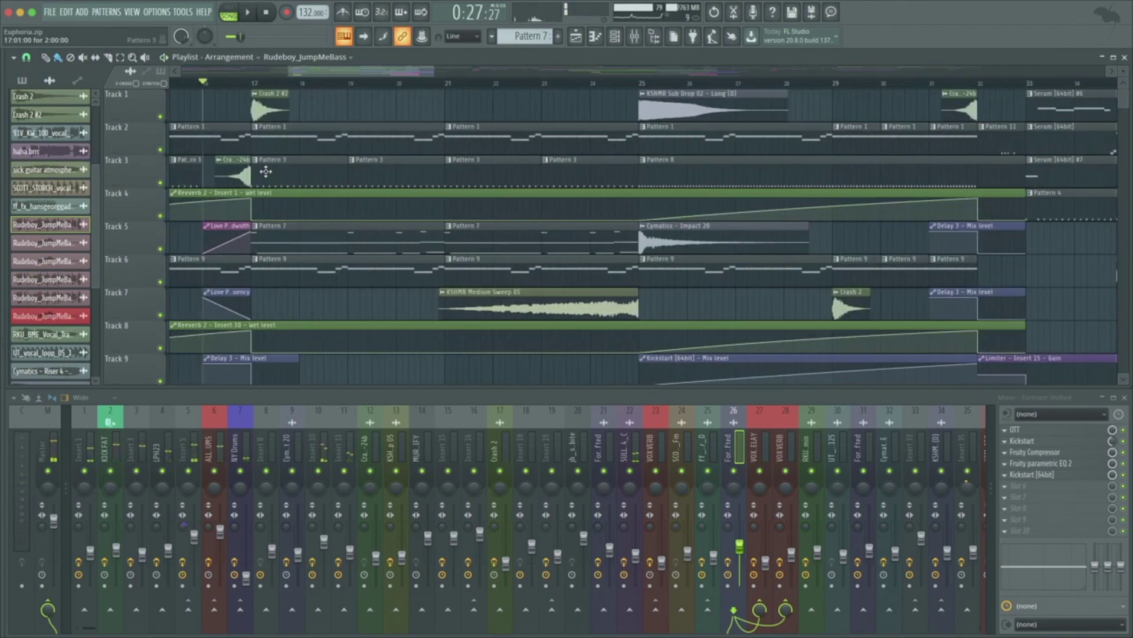
- Select the Master channel and listen to Pattern 3 on its own in pattern mode
click(253, 83)
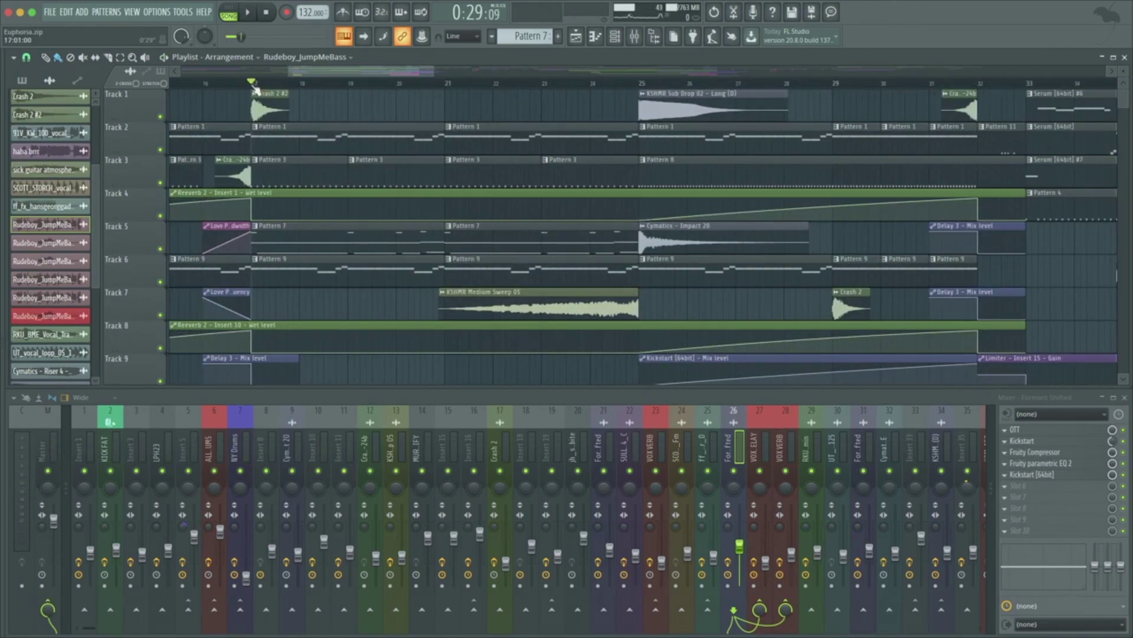
click(52, 448)
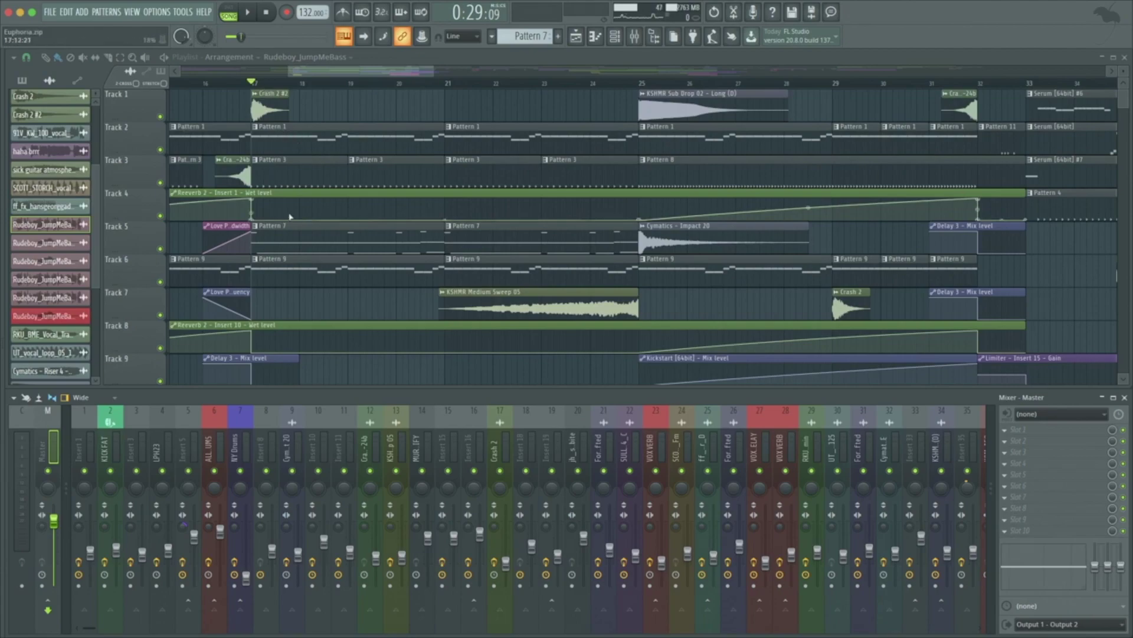
click(293, 171)
click(230, 12)
key(space)
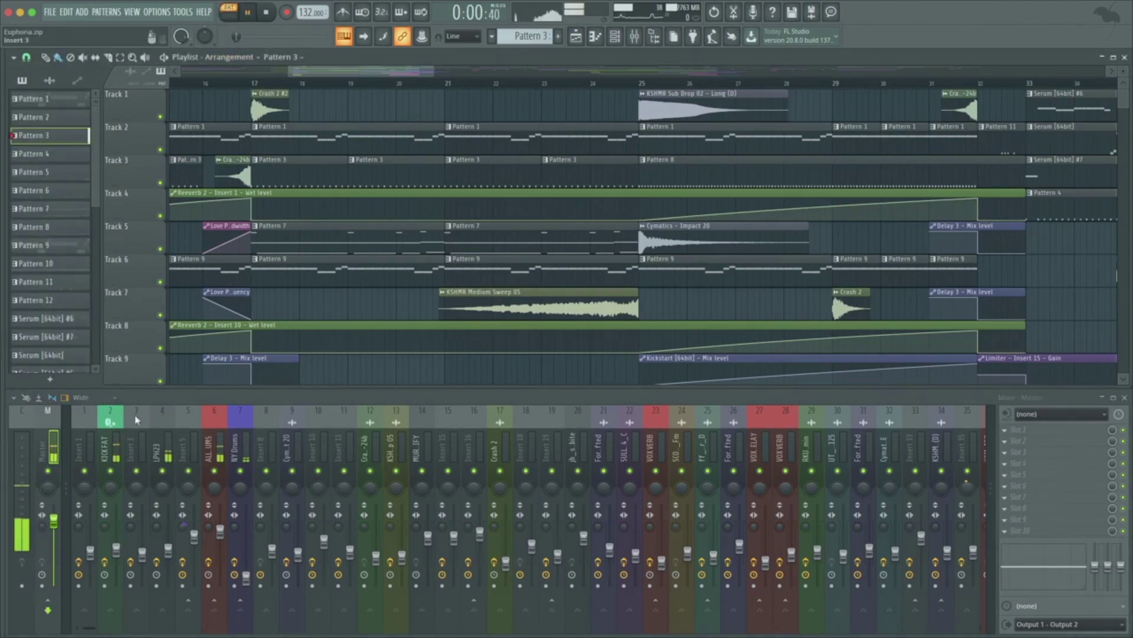
key(space)
- Listen to Pattern 7 on its own
click(337, 250)
key(space)
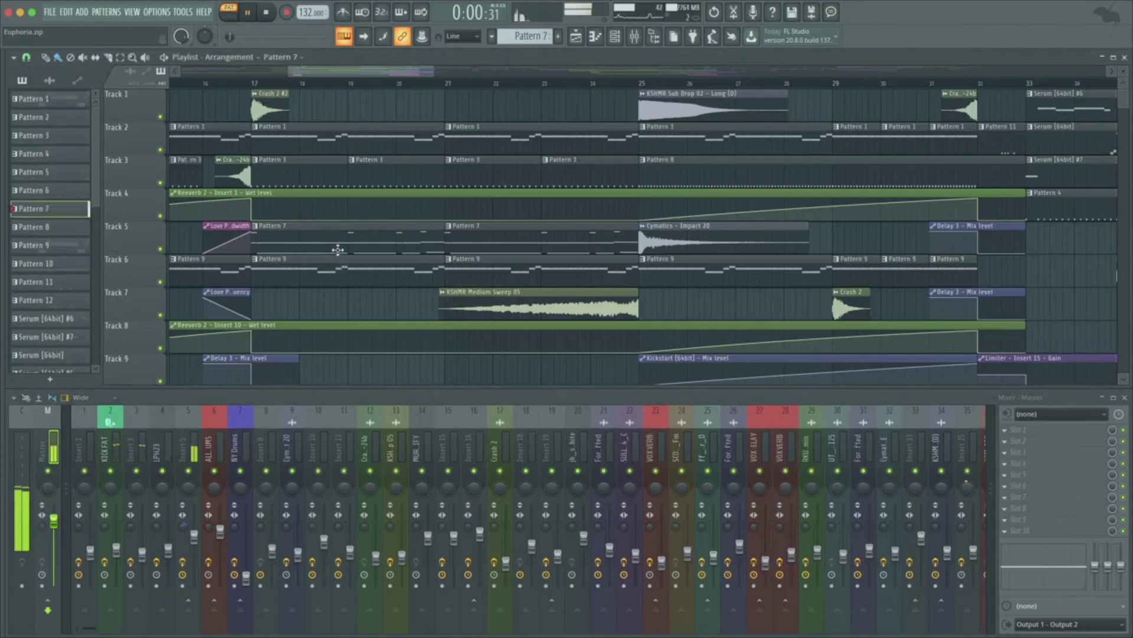
key(space)
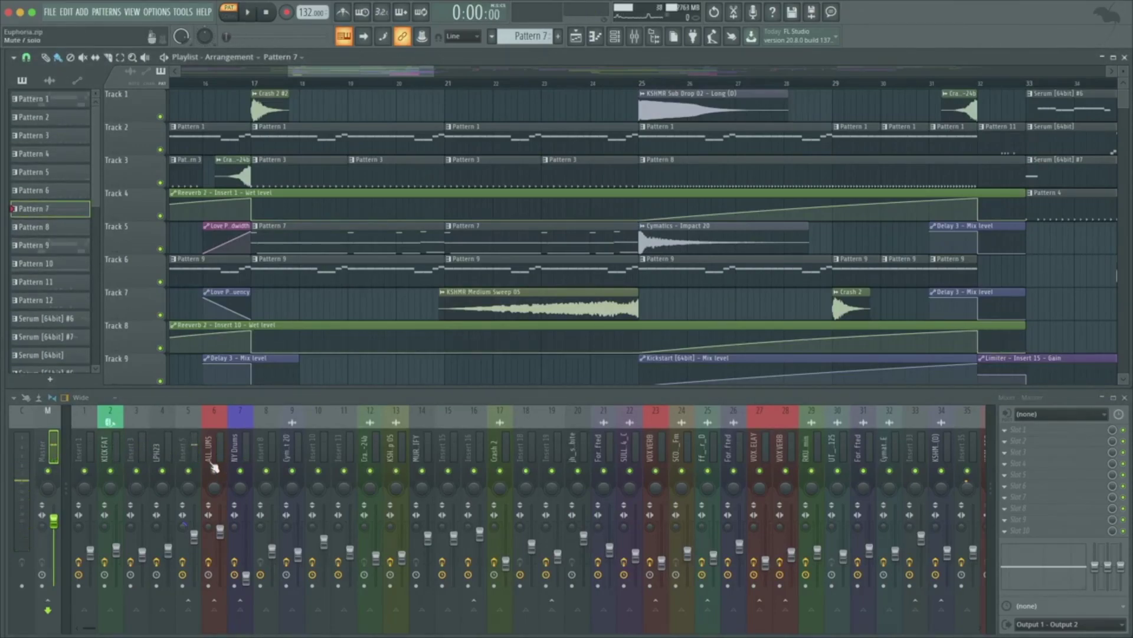
- Inspect Kickstart (64bit) on Insert 5 while Pattern 7 plays, and close it
click(189, 442)
click(1040, 452)
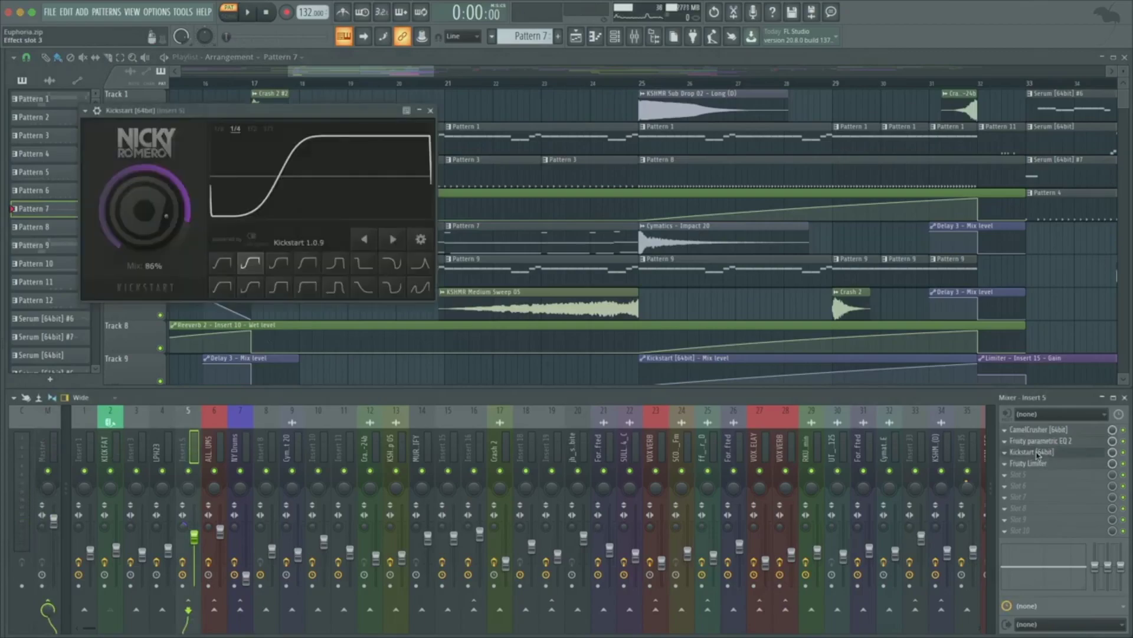
key(space)
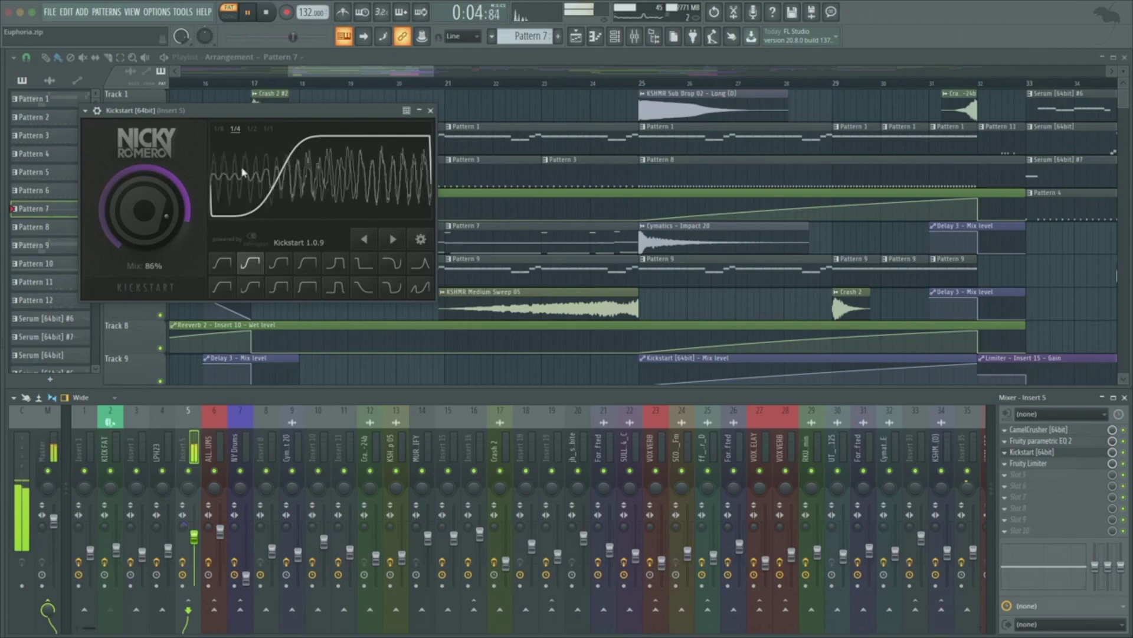
key(space)
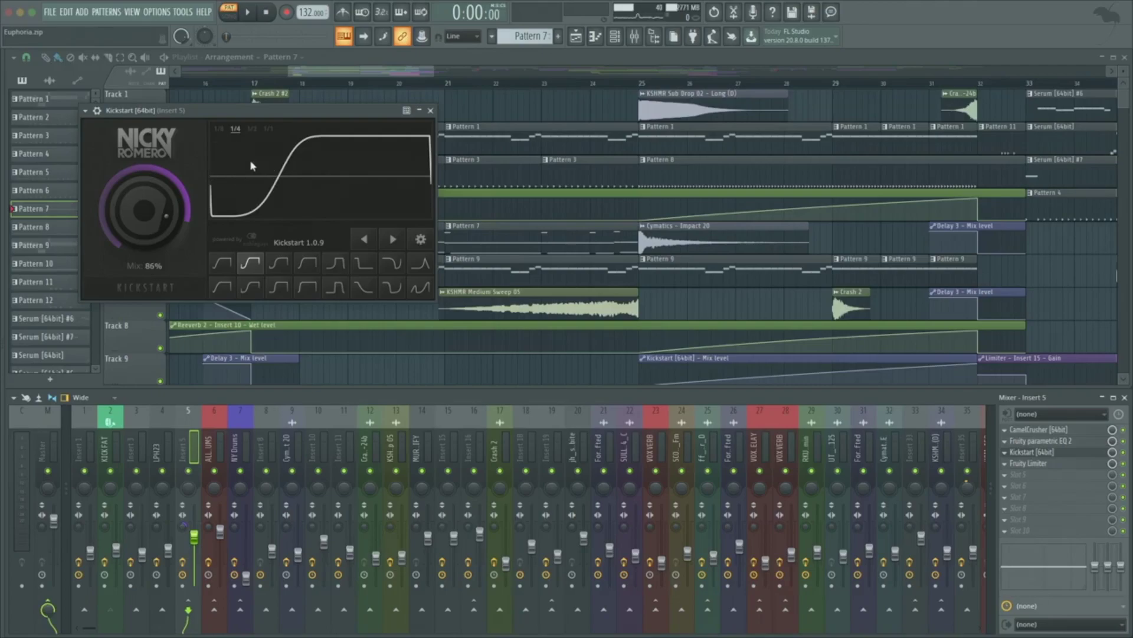
click(430, 110)
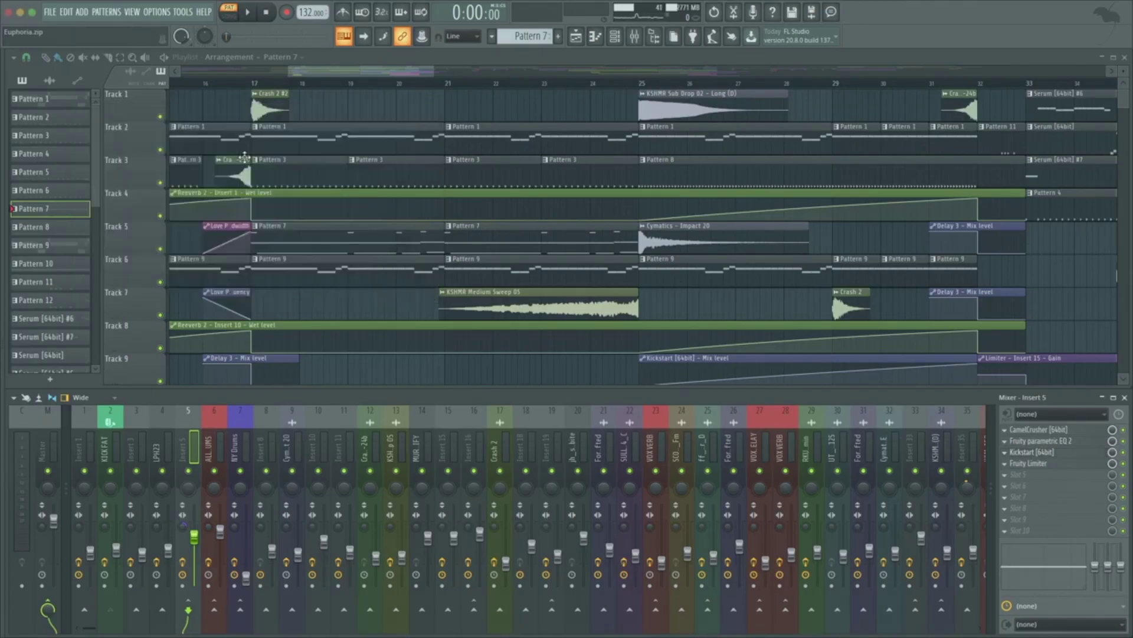
- Return to song mode and move the song position to bar 21
click(229, 12)
drag(257, 84, 466, 165)
scroll(466, 165, down, 3)
scroll(507, 165, right, 3)
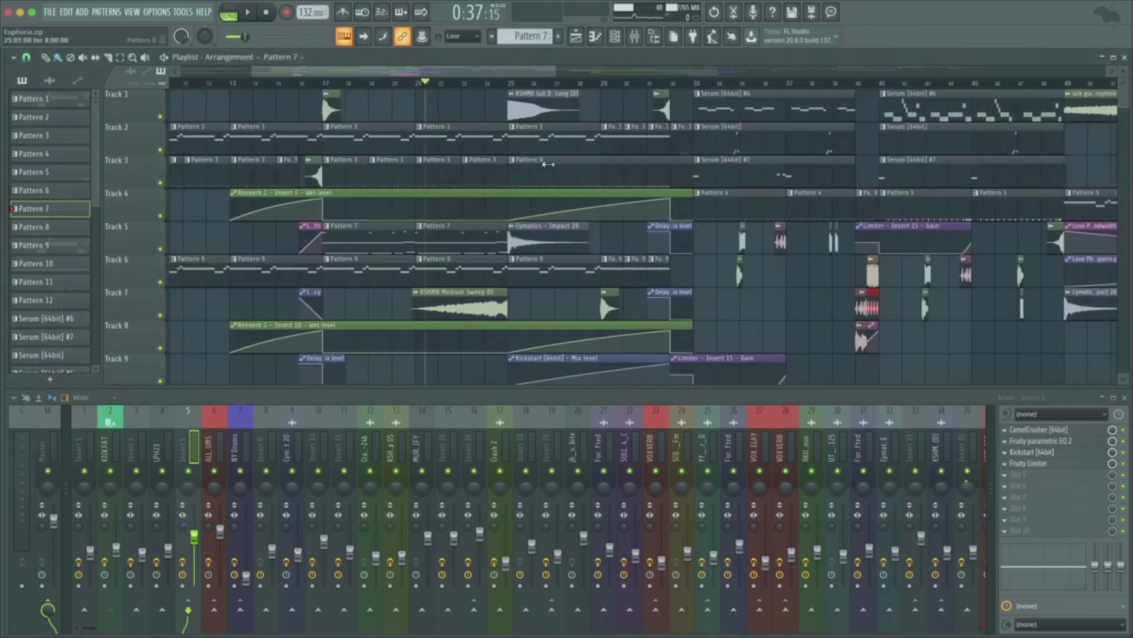
scroll(373, 206, right, 1)
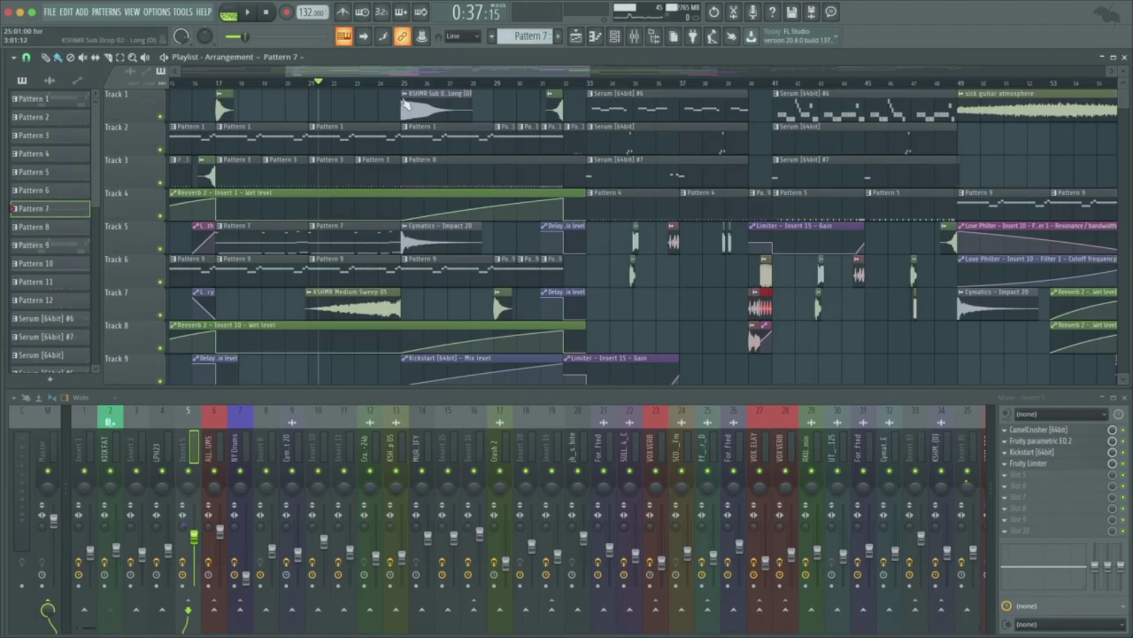
- Step the song position through the build-up from bar 25 to bar 32
click(404, 83)
click(490, 84)
click(504, 83)
click(531, 83)
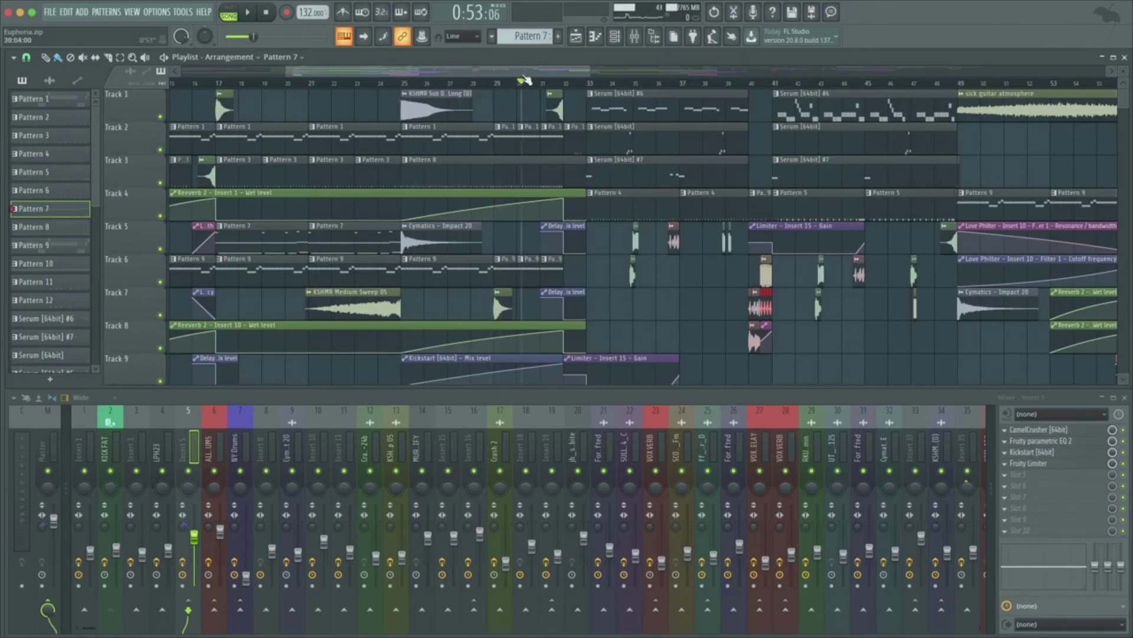
click(561, 84)
click(564, 83)
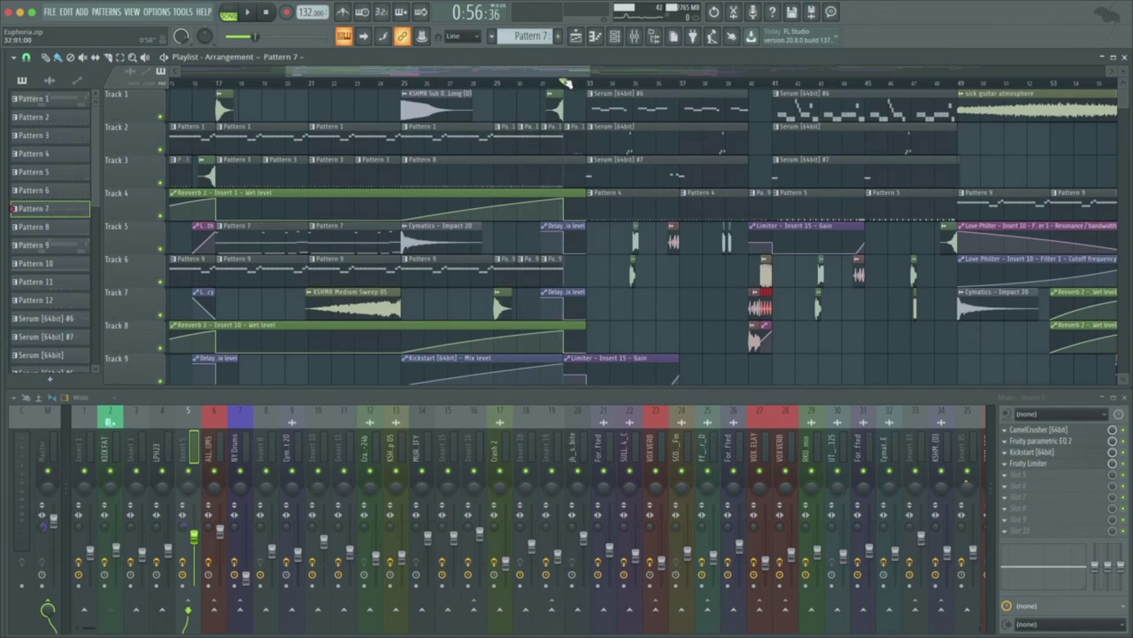
- Play the transition from bar 32 into the drop at bar 33
scroll(598, 140, up, 3)
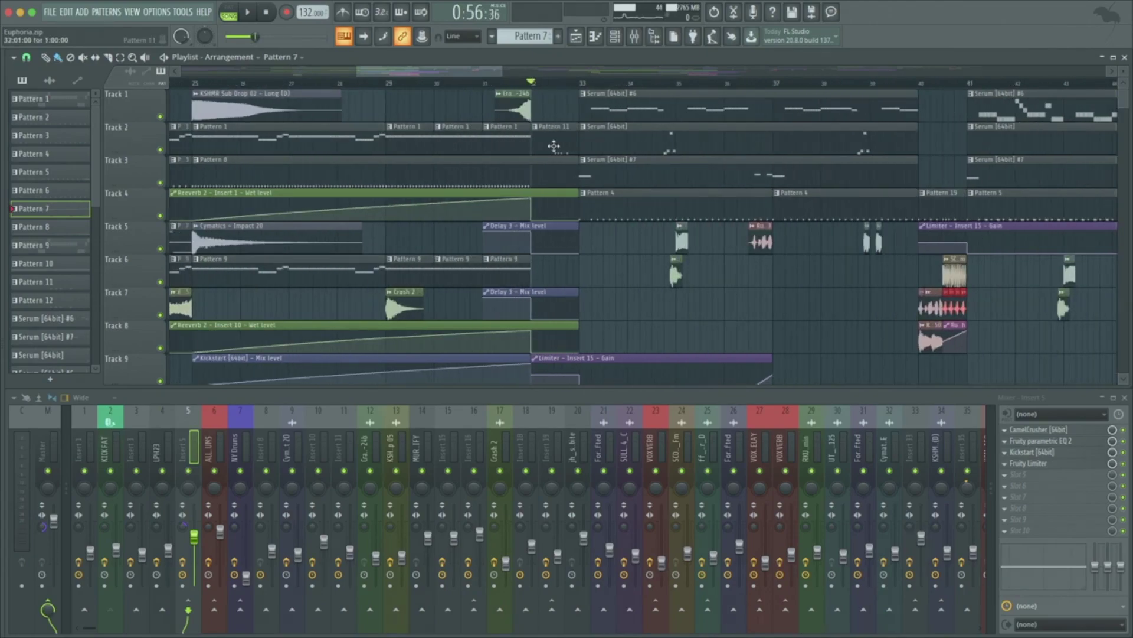
scroll(554, 146, right, 4)
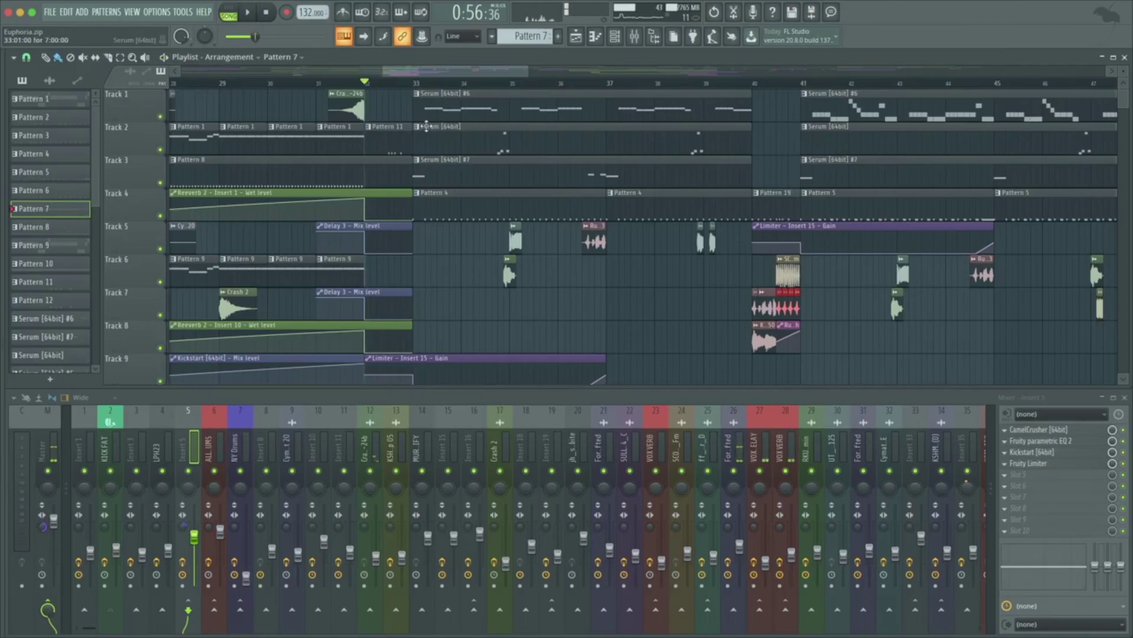
scroll(408, 136, right, 2)
scroll(274, 195, up, 2)
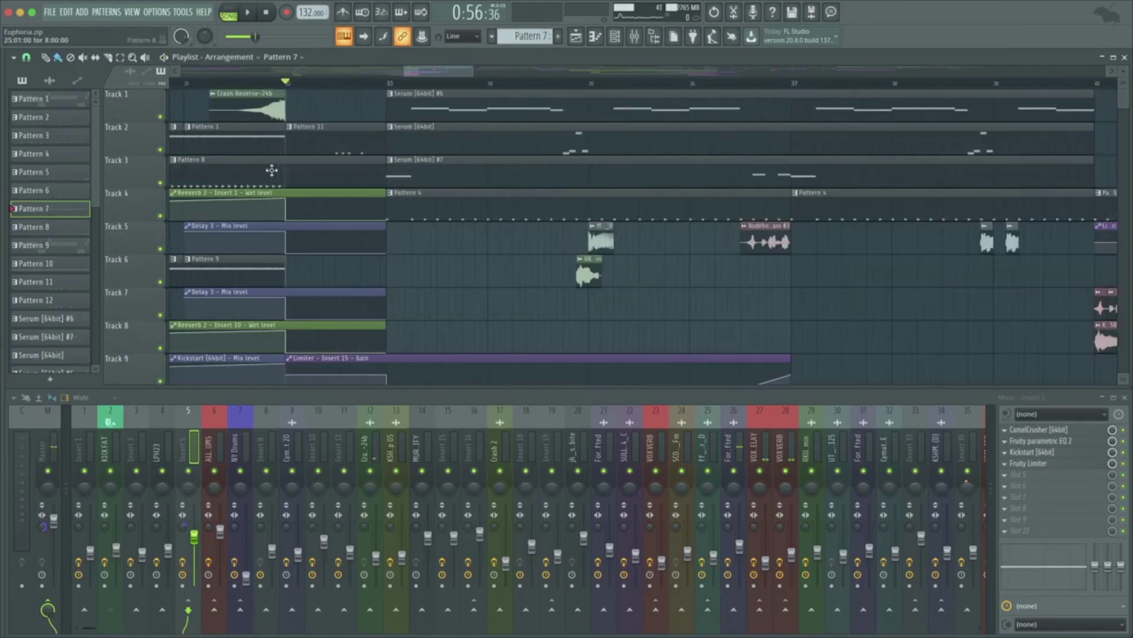
key(space)
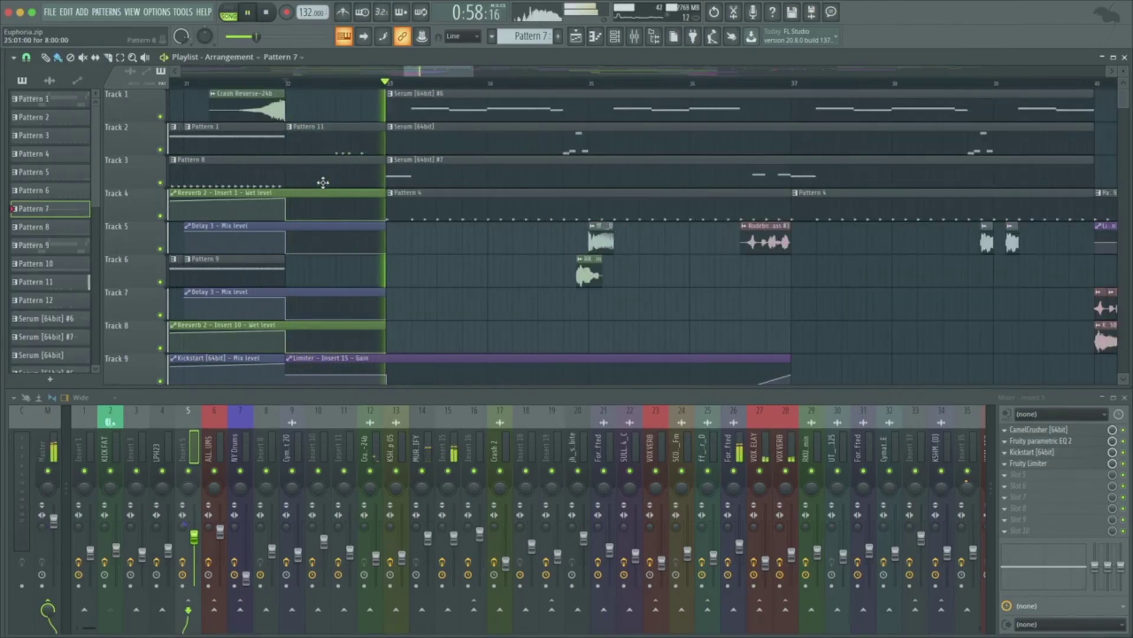
key(space)
- Examine the automation and riser clips on Tracks 9 to 15 and listen to the build-up from bar 29
scroll(323, 183, down, 6)
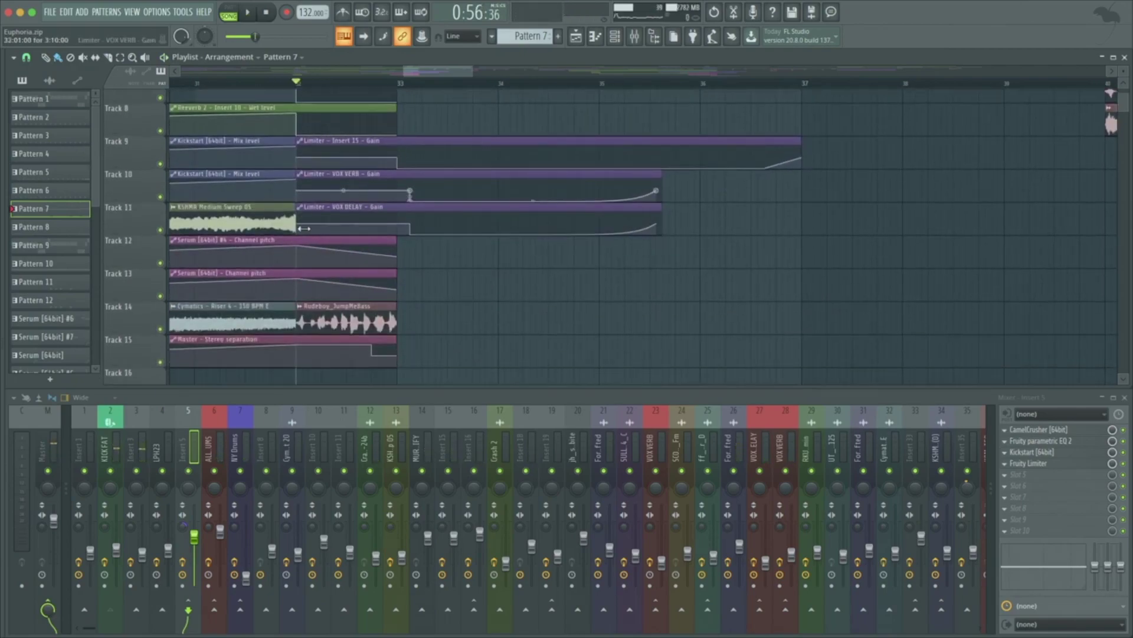
scroll(350, 313, down, 2)
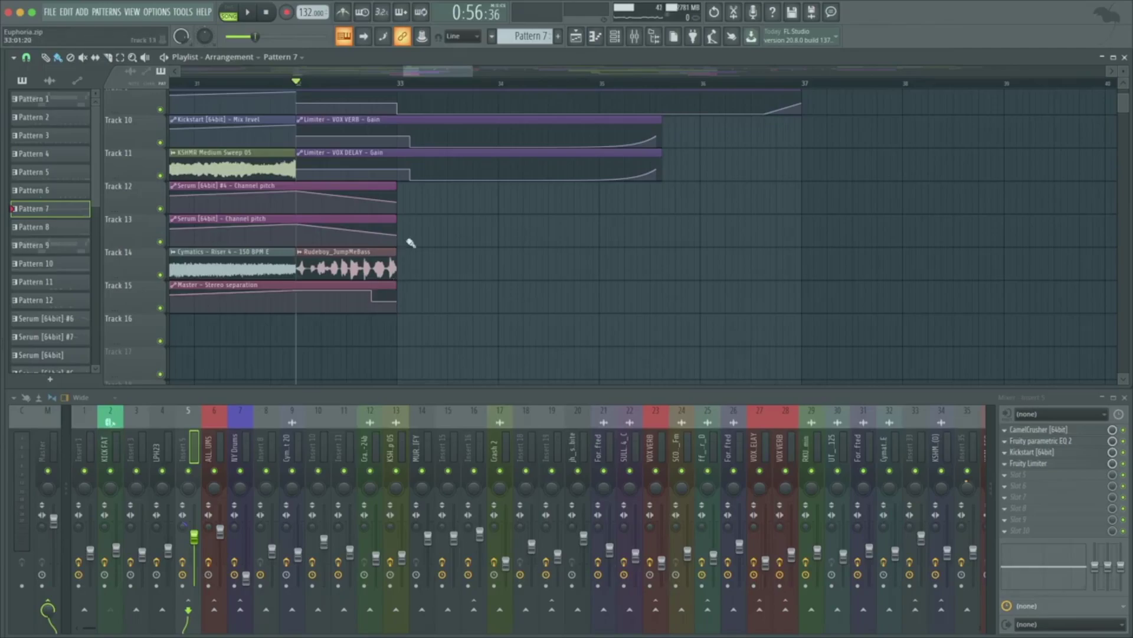
scroll(307, 260, down, 2)
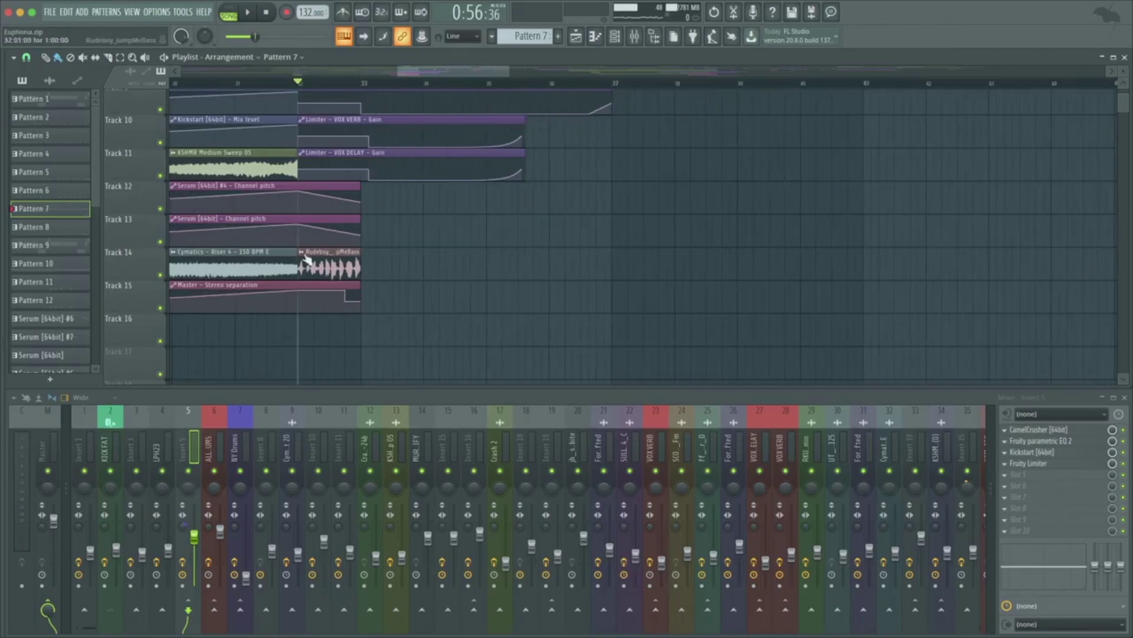
scroll(308, 260, left, 4)
scroll(285, 75, left, 1)
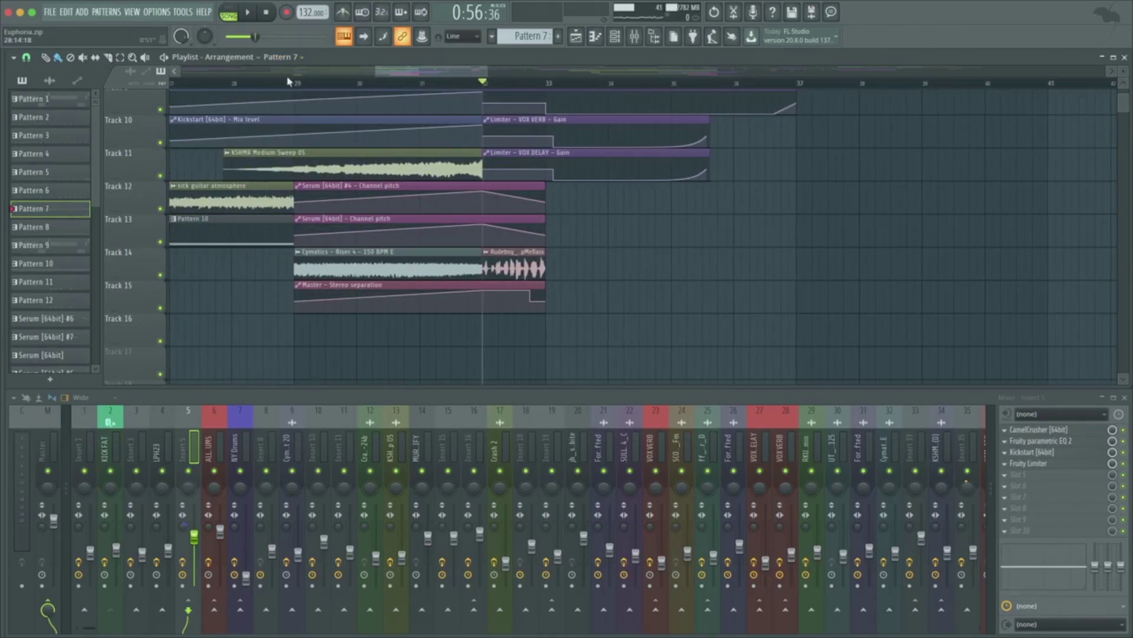
key(space)
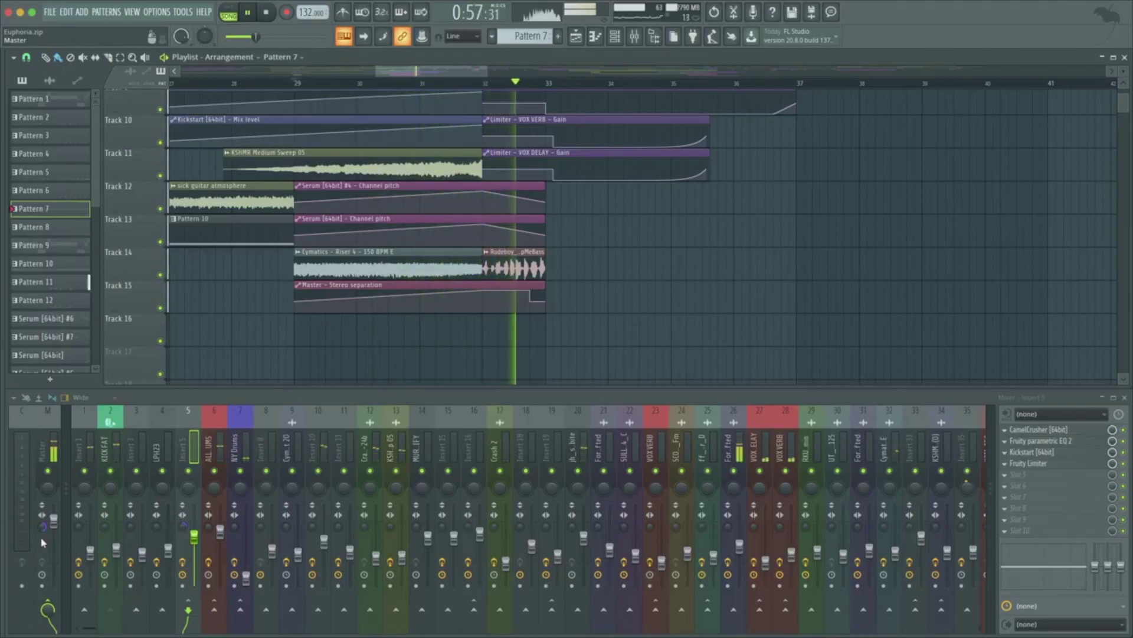
key(space)
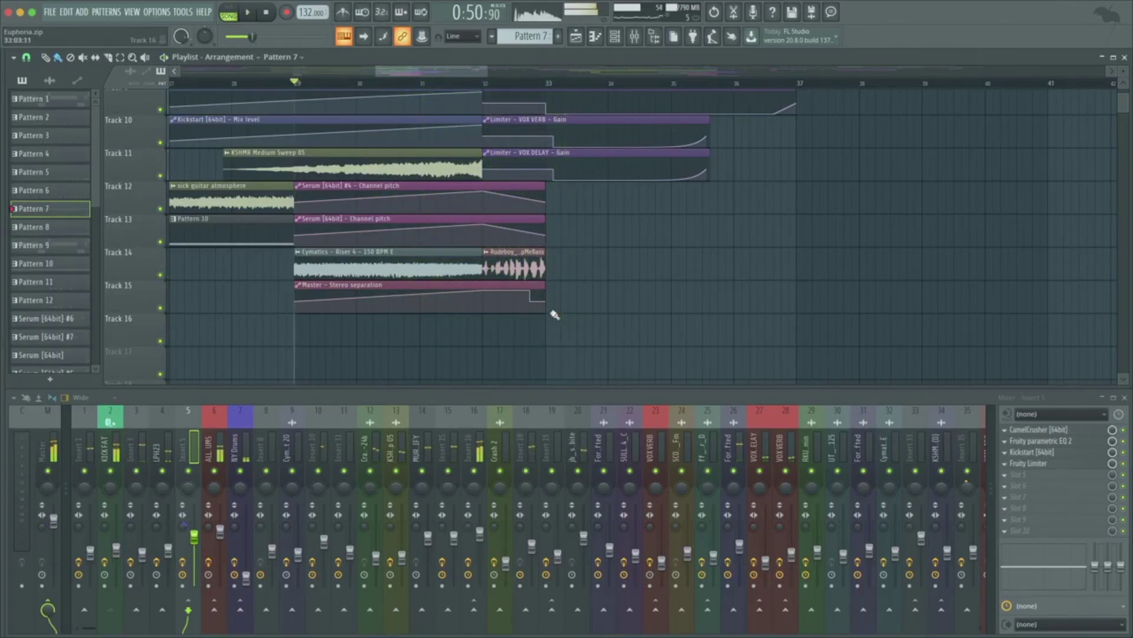
- Move the song position to bar 32 and listen to the break with the Rudeboy_JumpMeBass vocal
click(485, 84)
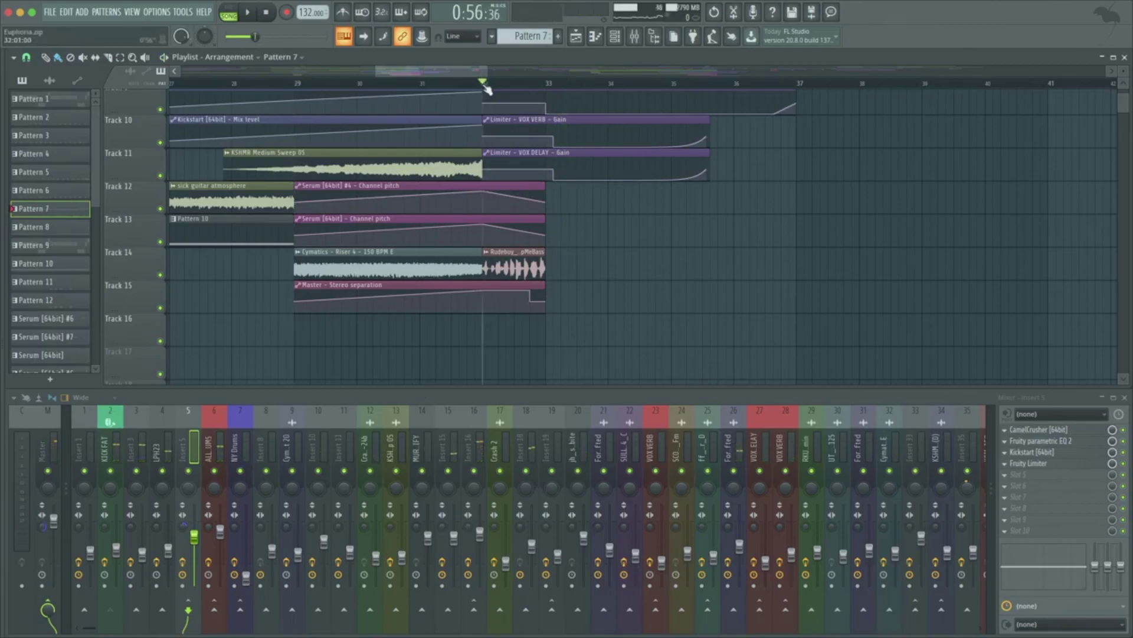
scroll(535, 201, up, 3)
key(super+s)
key(Escape)
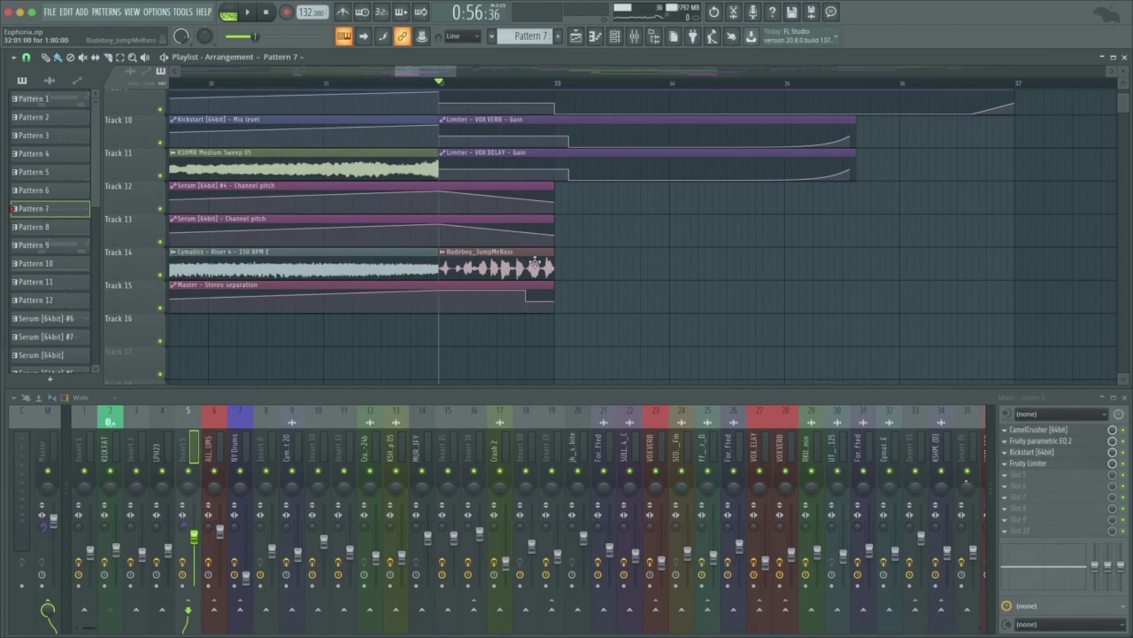
scroll(470, 175, up, 3)
key(space)
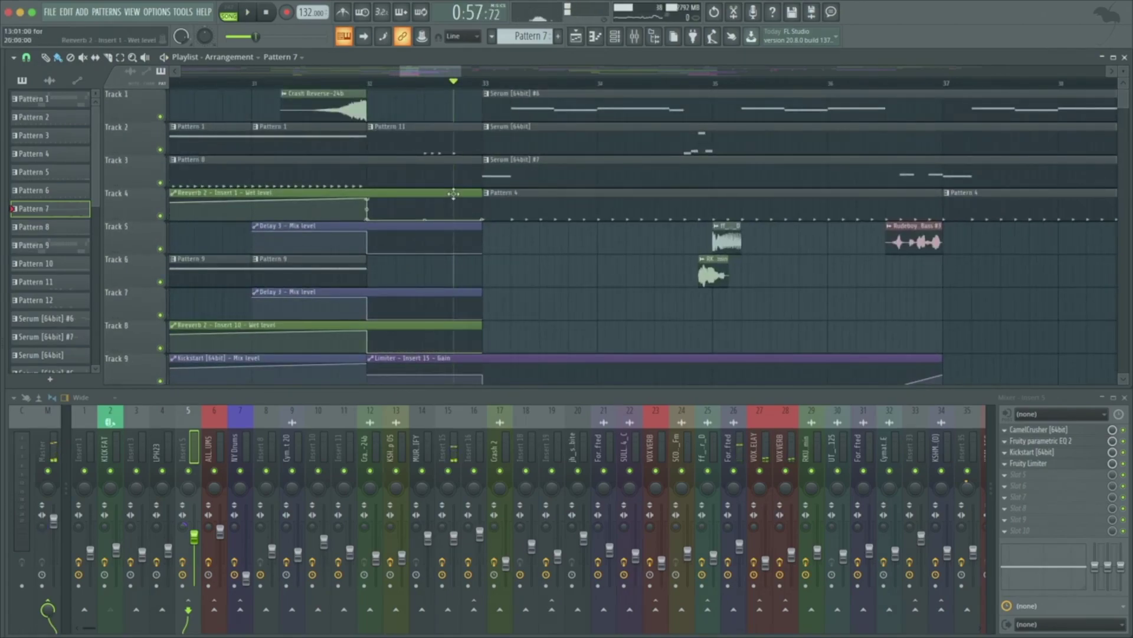
- Select the Pattern 11 clip on Track 2 and inspect its channels in the channel rack
scroll(454, 195, up, 4)
scroll(449, 210, down, 3)
scroll(449, 210, down, 3)
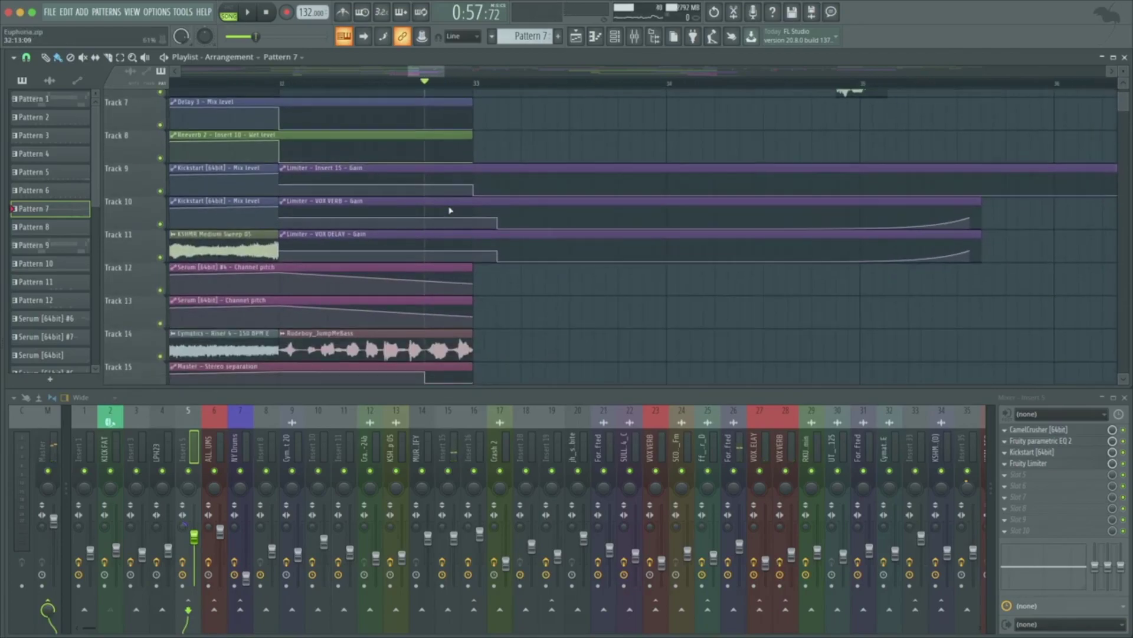
scroll(441, 219, up, 6)
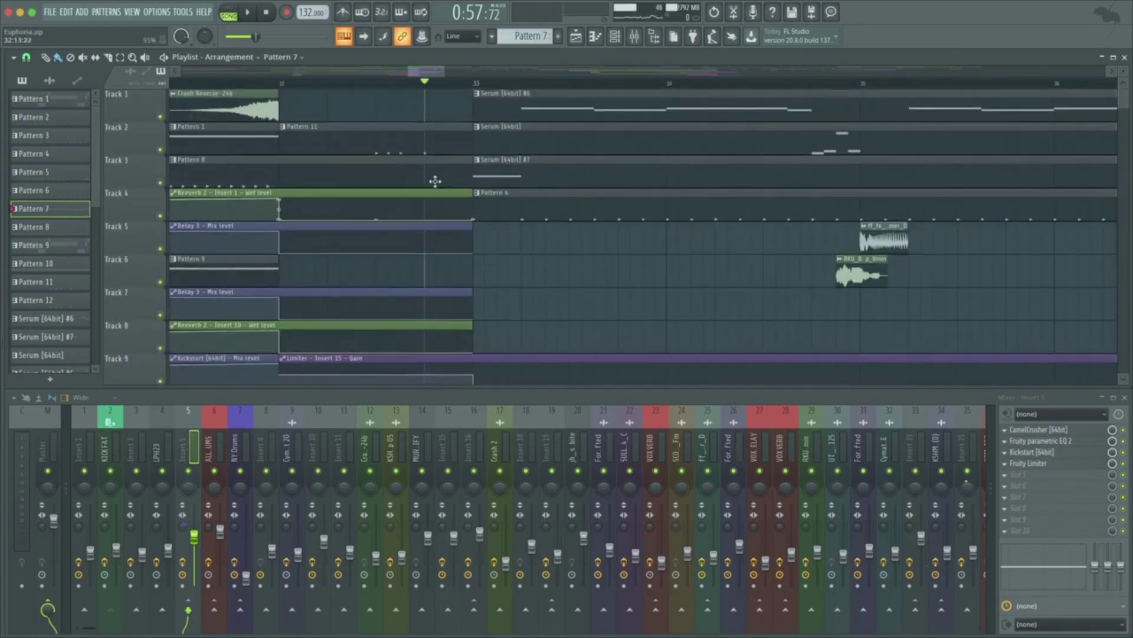
click(437, 134)
click(615, 37)
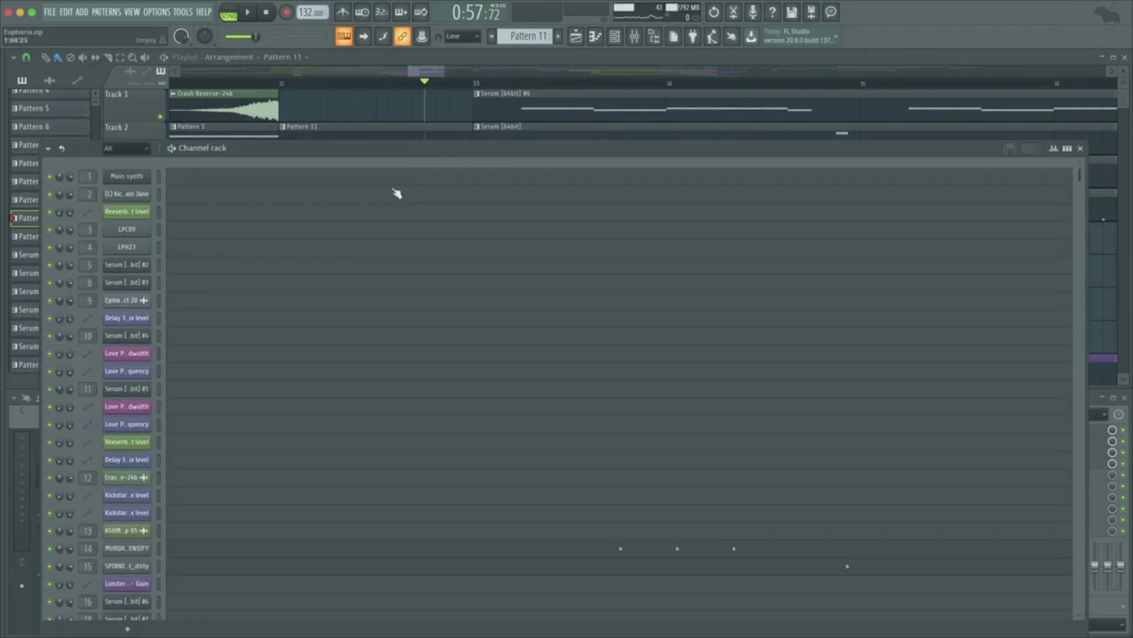
scroll(396, 193, down, 3)
key(F6)
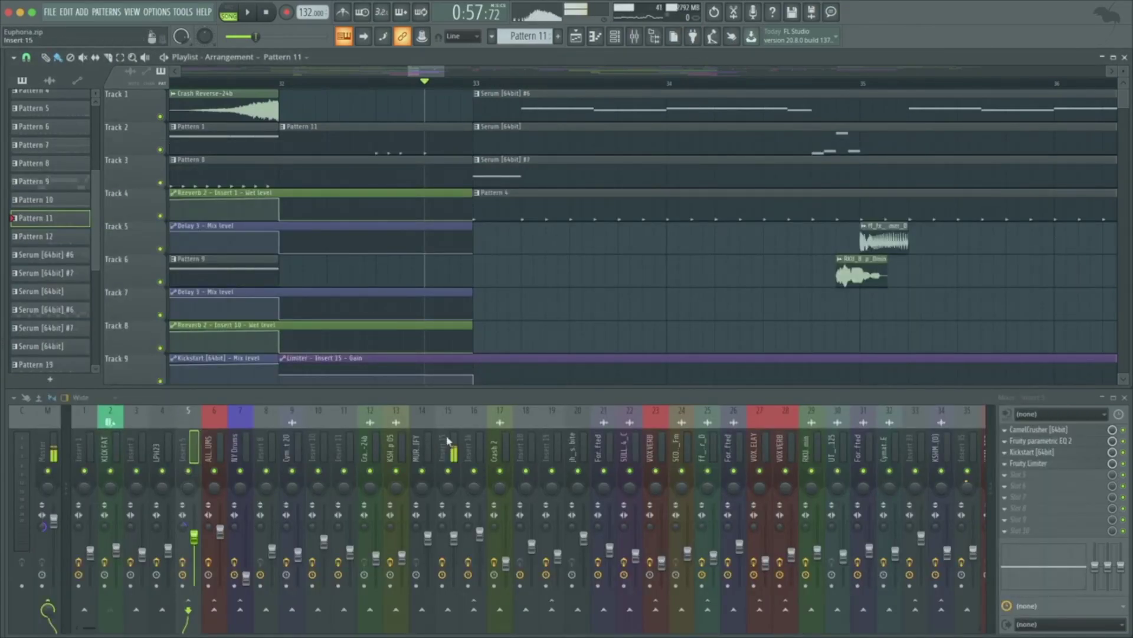
- Select mixer Insert 15 and inspect its Fruity Reeverb 2 and CamelCrusher effects, and close them
click(442, 461)
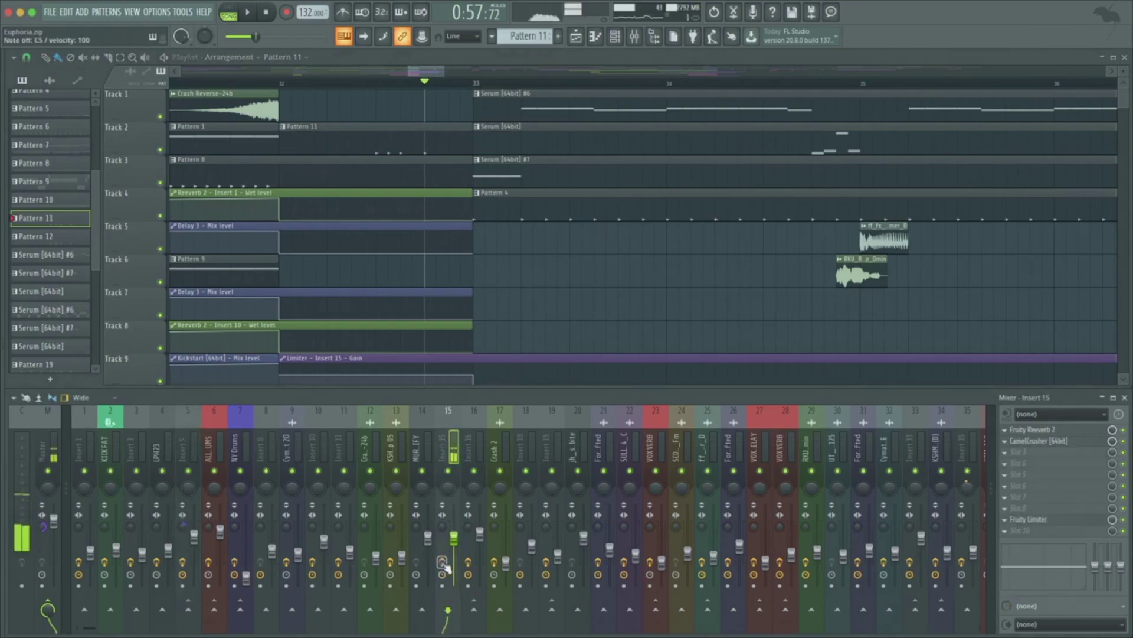
click(1033, 431)
click(1034, 431)
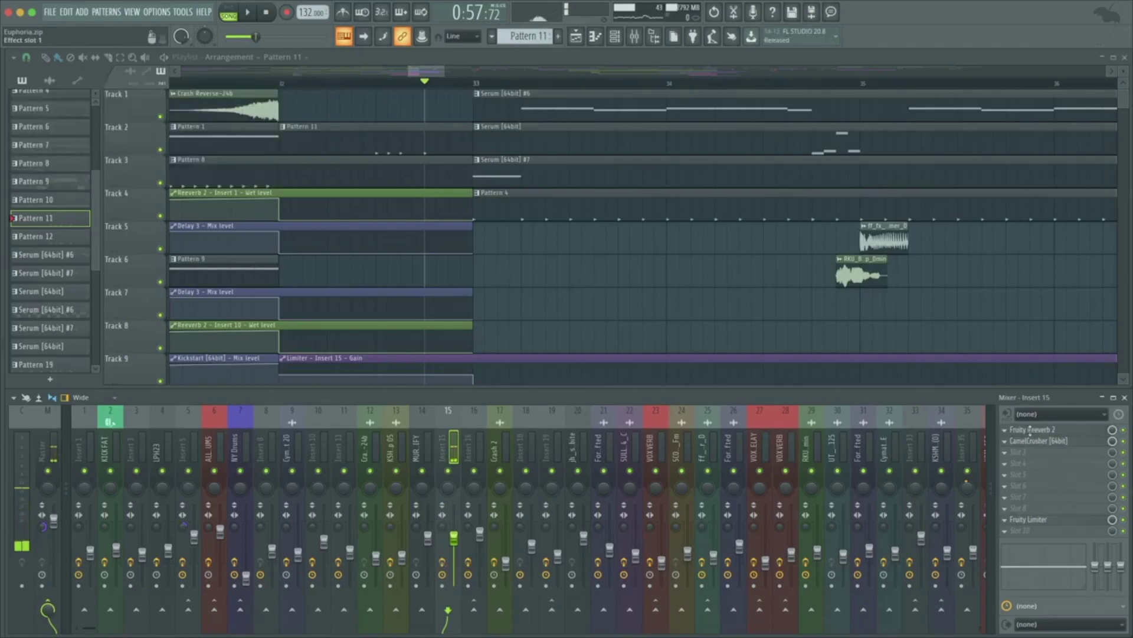
click(1036, 432)
click(1038, 432)
click(1037, 439)
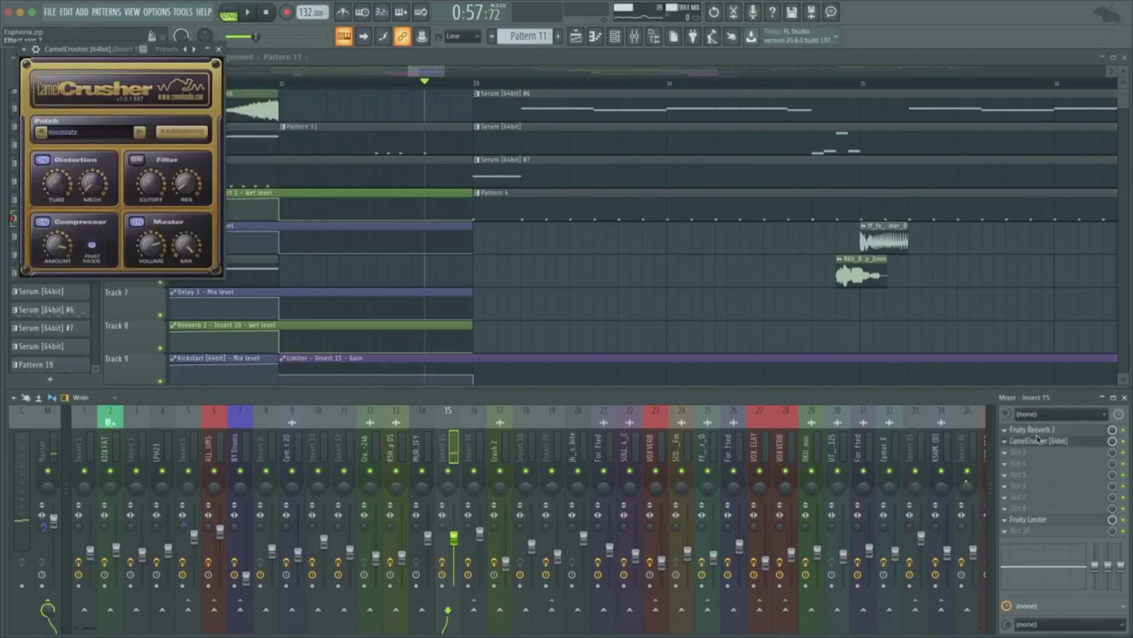
click(219, 49)
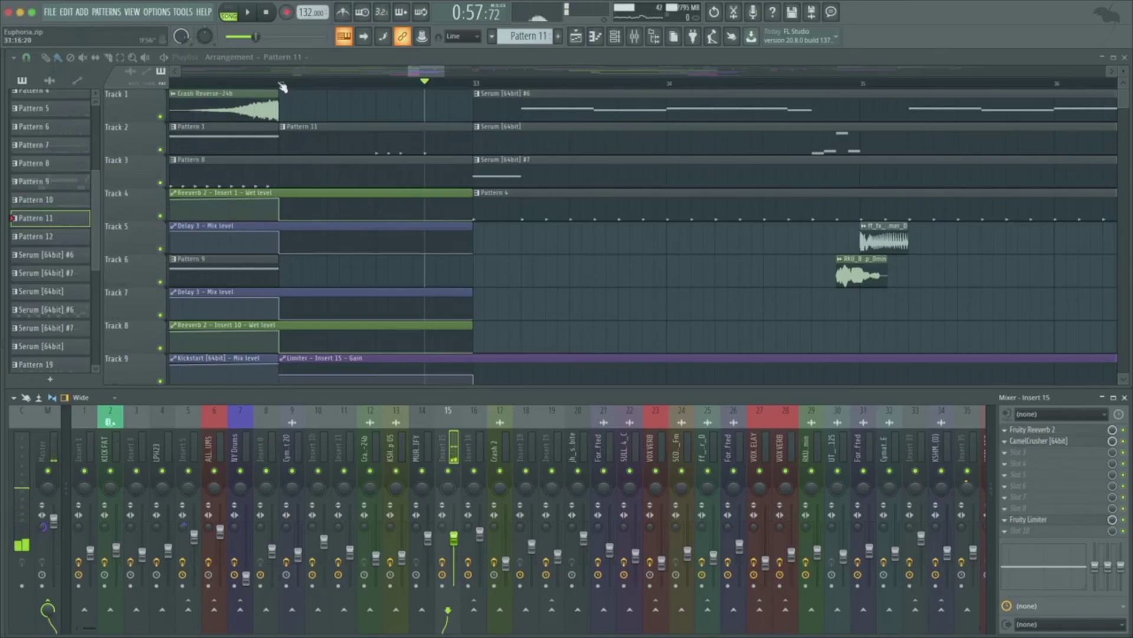
- Inspect Fruity Reeverb 2 on Insert 15 while playing the end of bar 32, and close it
scroll(430, 246, down, 3)
click(1039, 429)
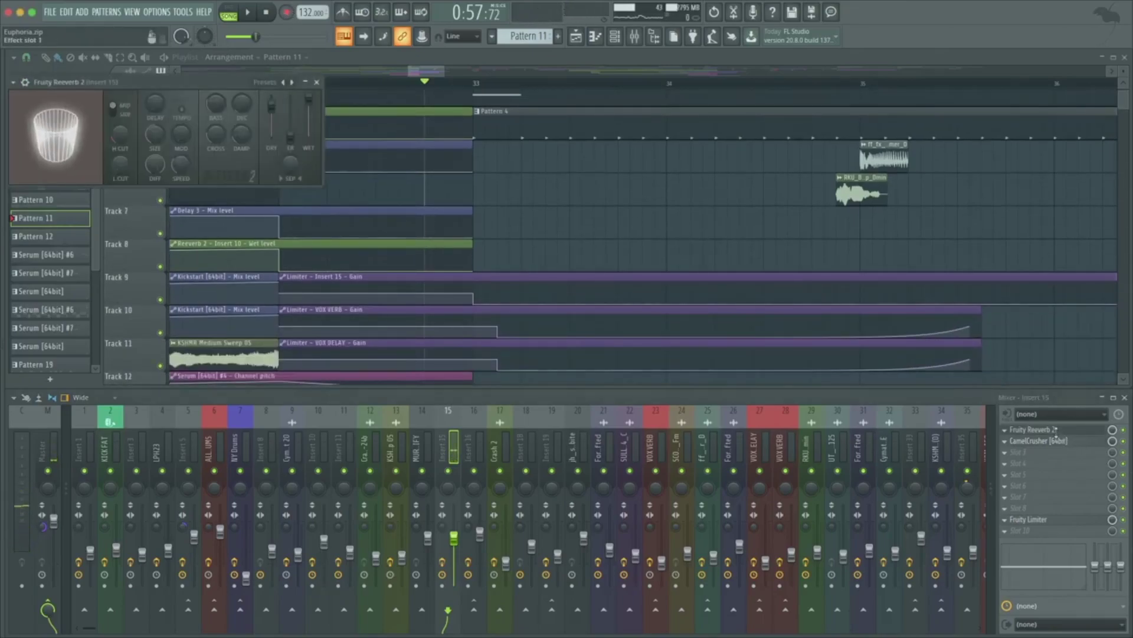
key(space)
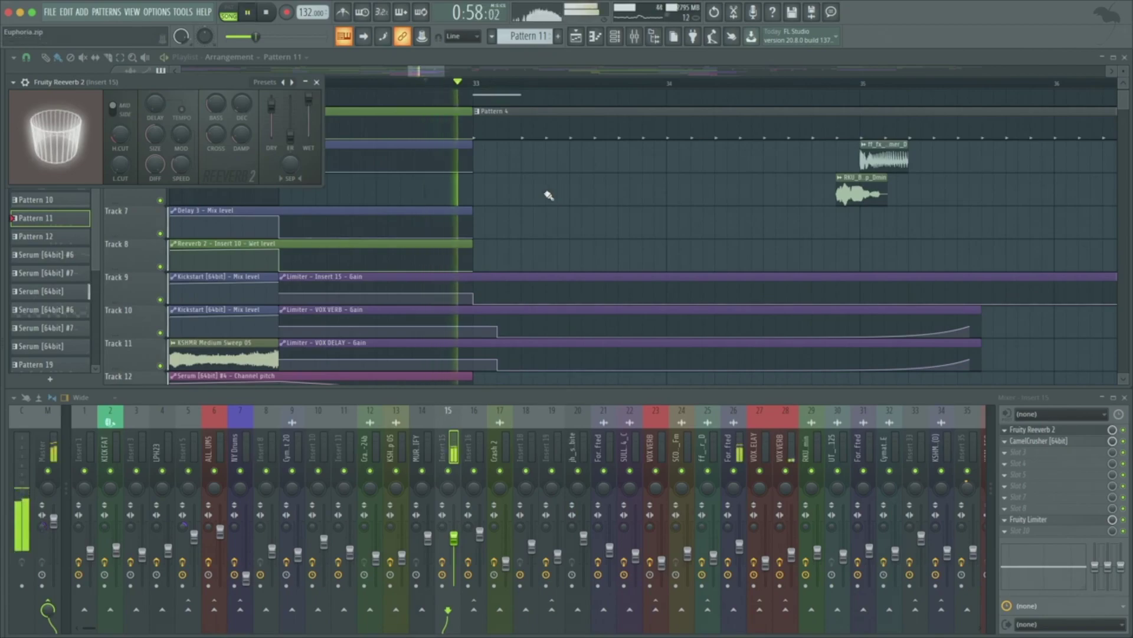
key(space)
key(Escape)
key(space)
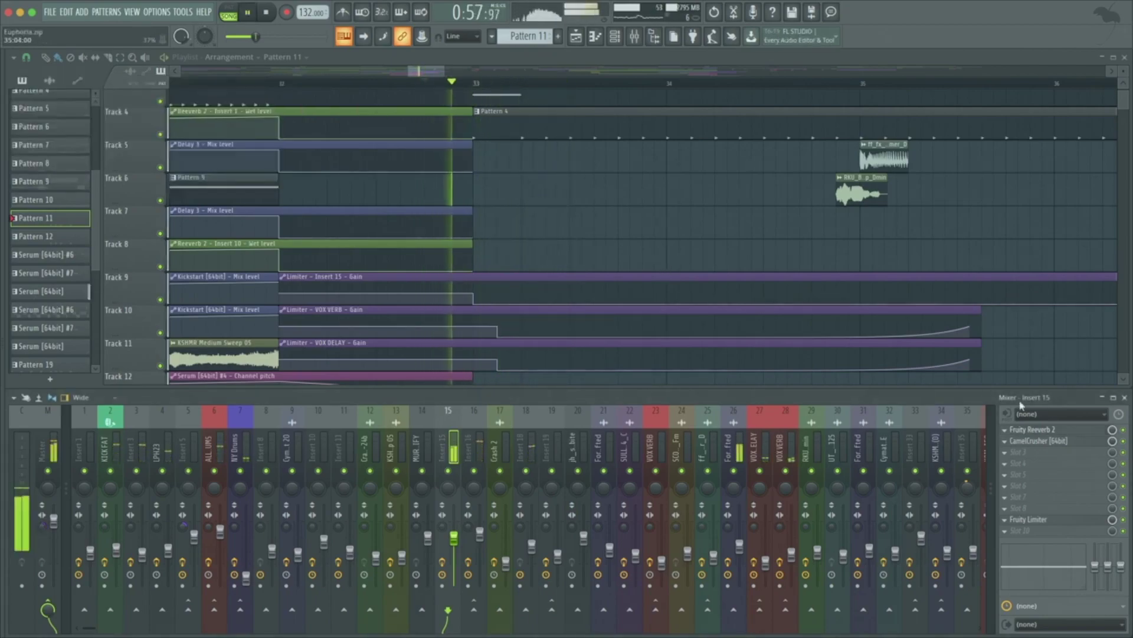
key(space)
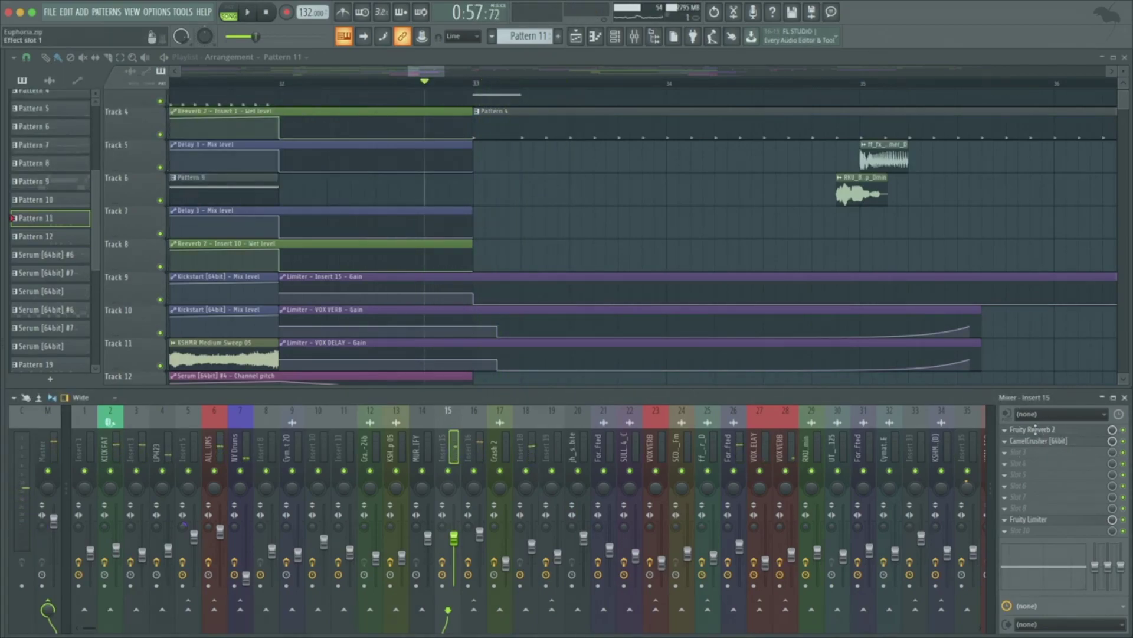
- Inspect Fruity Limiter on Insert 15 while playing the transition into bar 33, and close it
click(1036, 429)
key(space)
key(space)
click(1059, 430)
click(1072, 520)
key(space)
key(space)
key(alt+F8)
key(alt+F8)
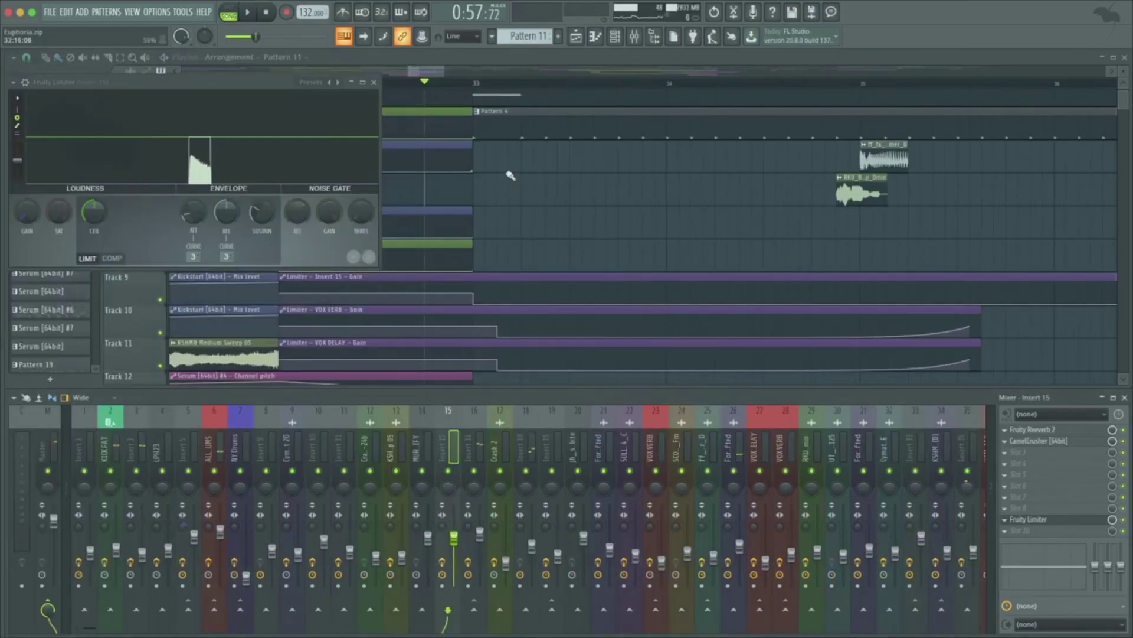
click(373, 83)
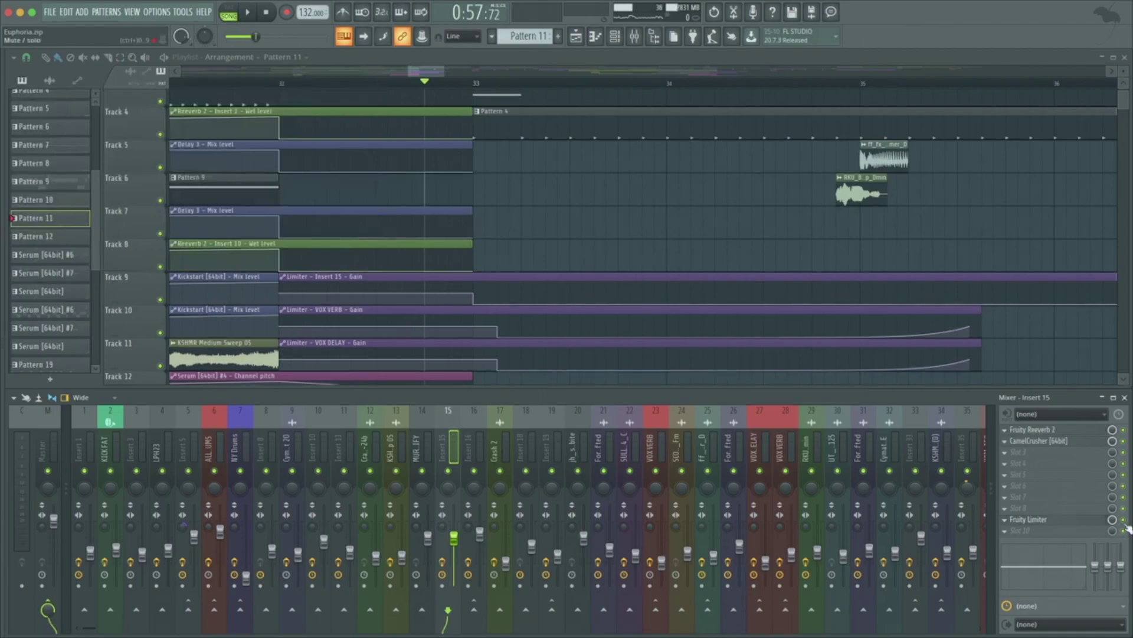
- Listen to the start of the drop with Fruity Limiter on Insert 15 bypassed, and return the song position to bar 32
key(space)
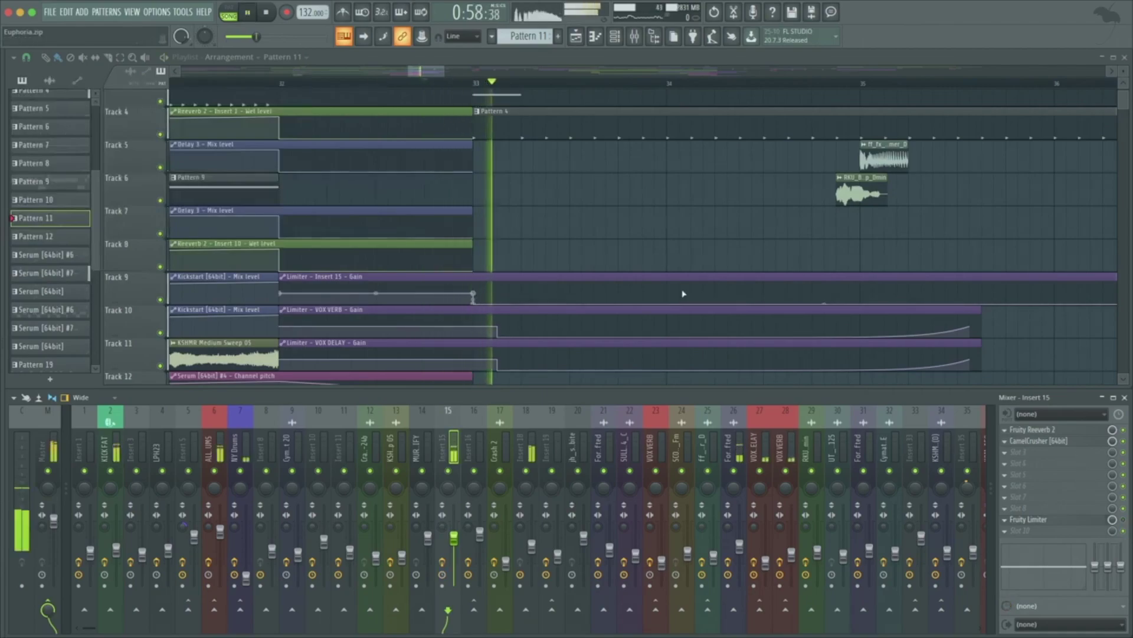
key(space)
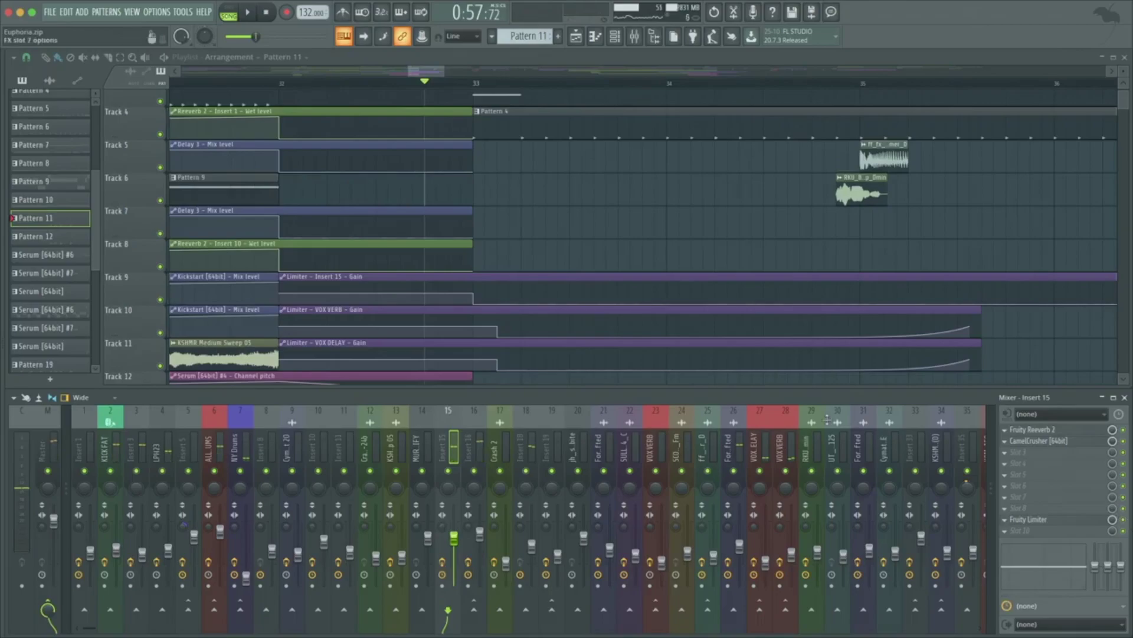
click(287, 89)
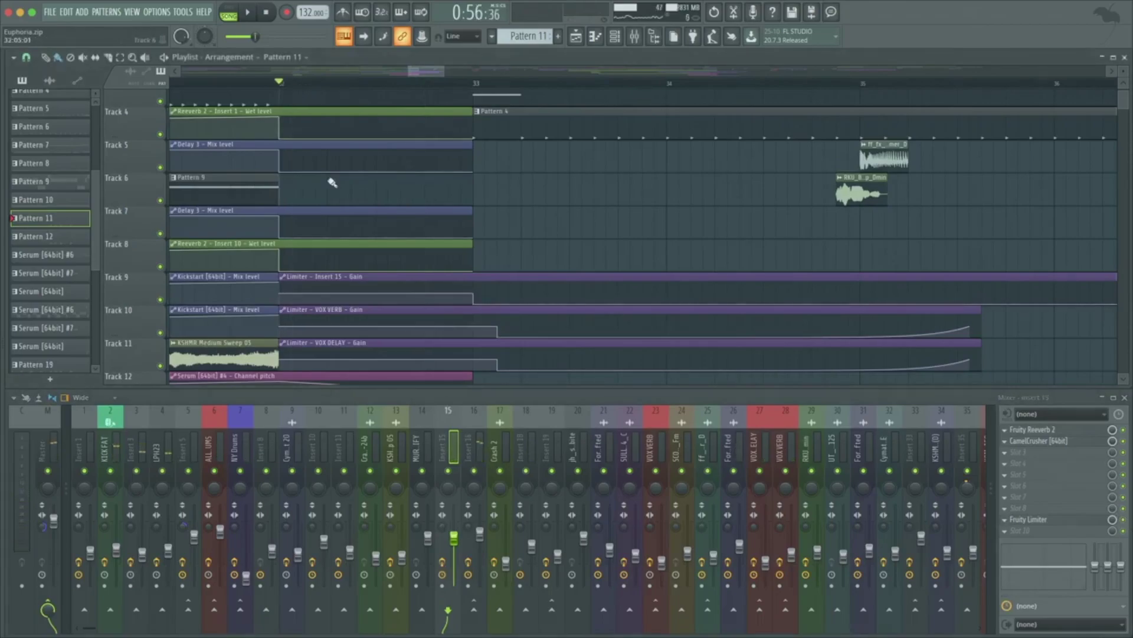
- Examine the VOX VERB and VOX DELAY limiter gain automation and play from bar 32 into the drop
scroll(332, 183, down, 5)
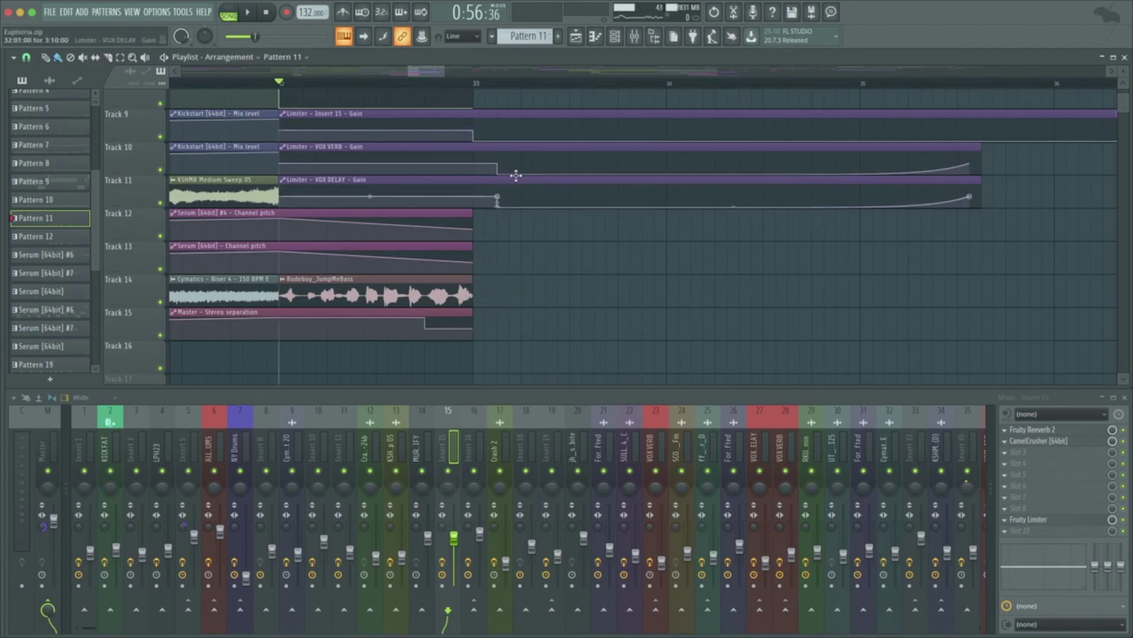
scroll(514, 177, up, 8)
scroll(493, 170, left, 1)
key(space)
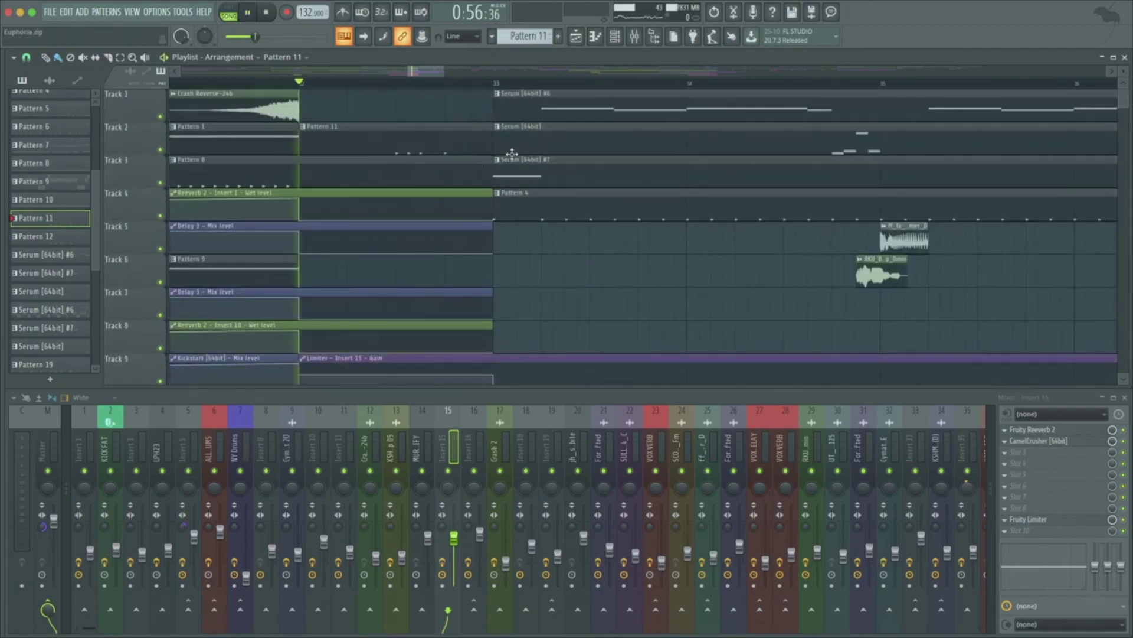
scroll(497, 158, right, 4)
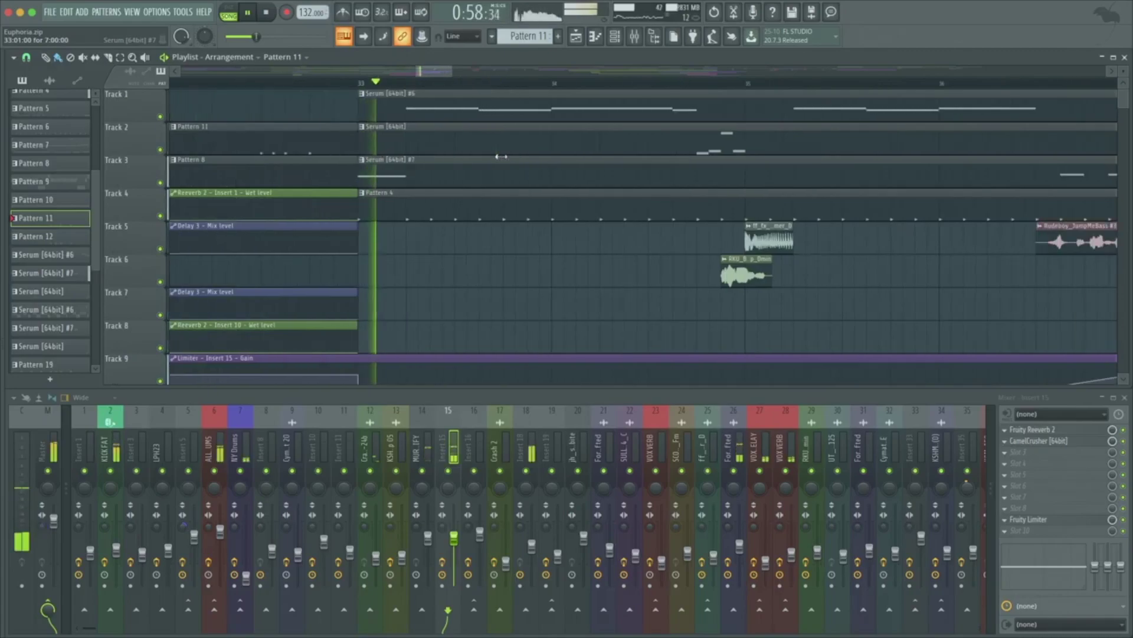
key(space)
- Open the Serum [64bit] #7 pattern from Track 3 and switch playback to pattern mode
double_click(292, 182)
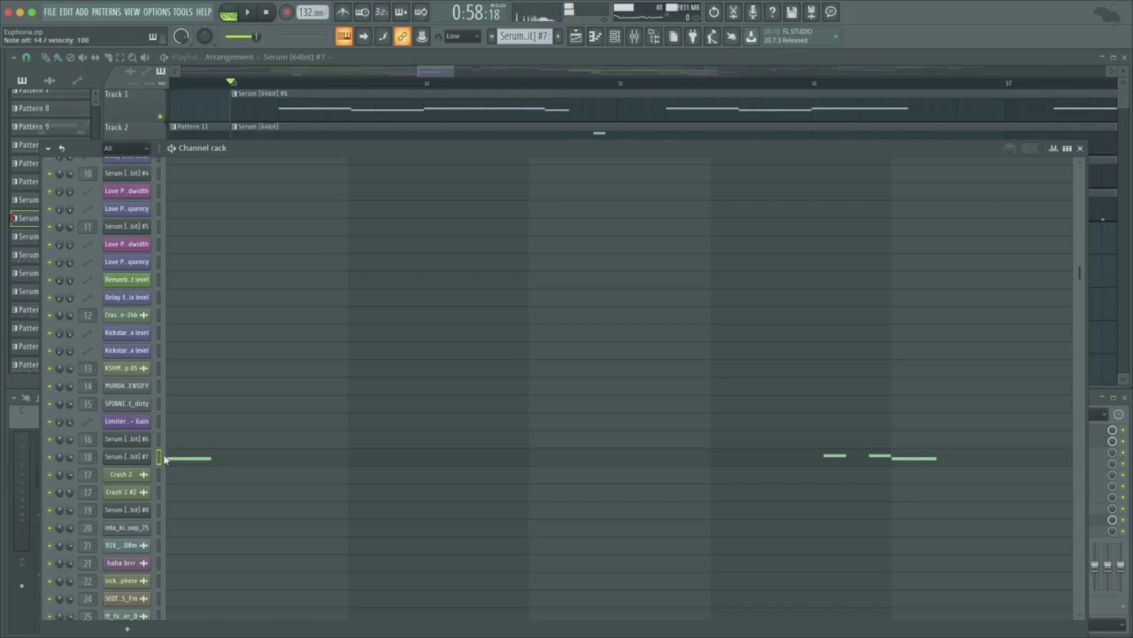
click(229, 11)
key(F6)
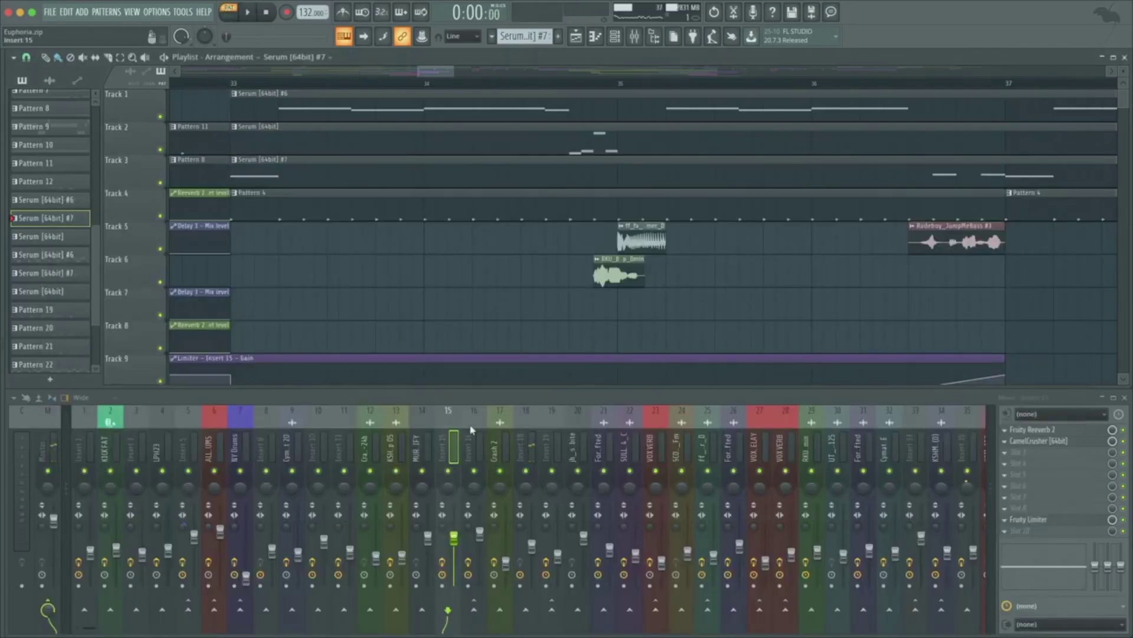
- Inspect the main and FX pages of the Serum [64bit] #7 preset, listen to its pattern, and close the synth
click(527, 439)
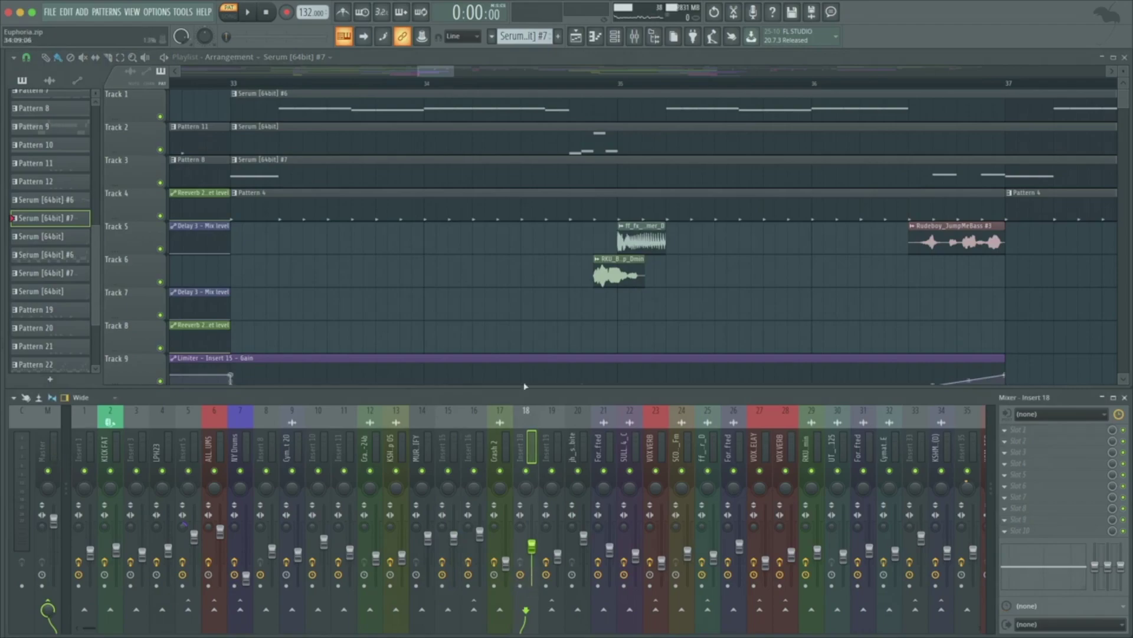
click(619, 39)
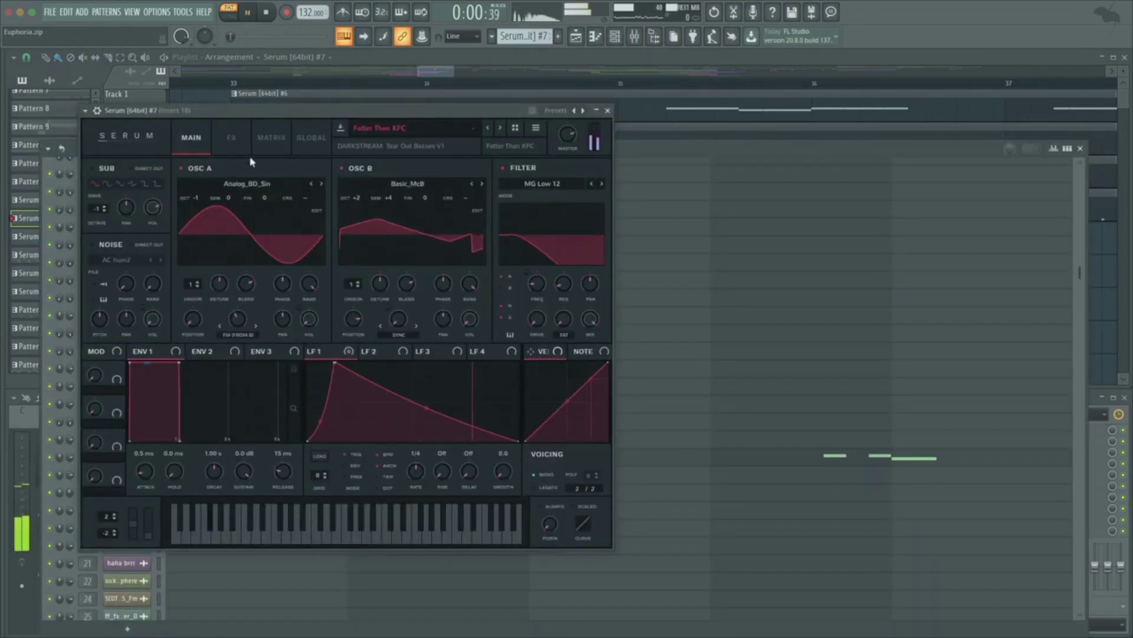
click(229, 137)
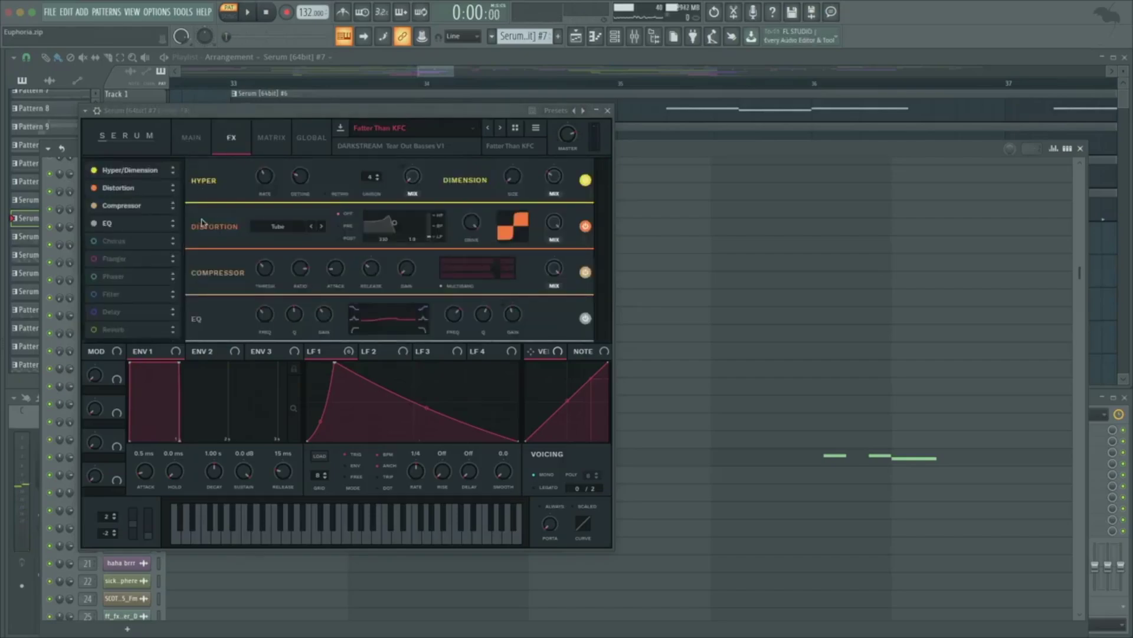
key(space)
click(193, 144)
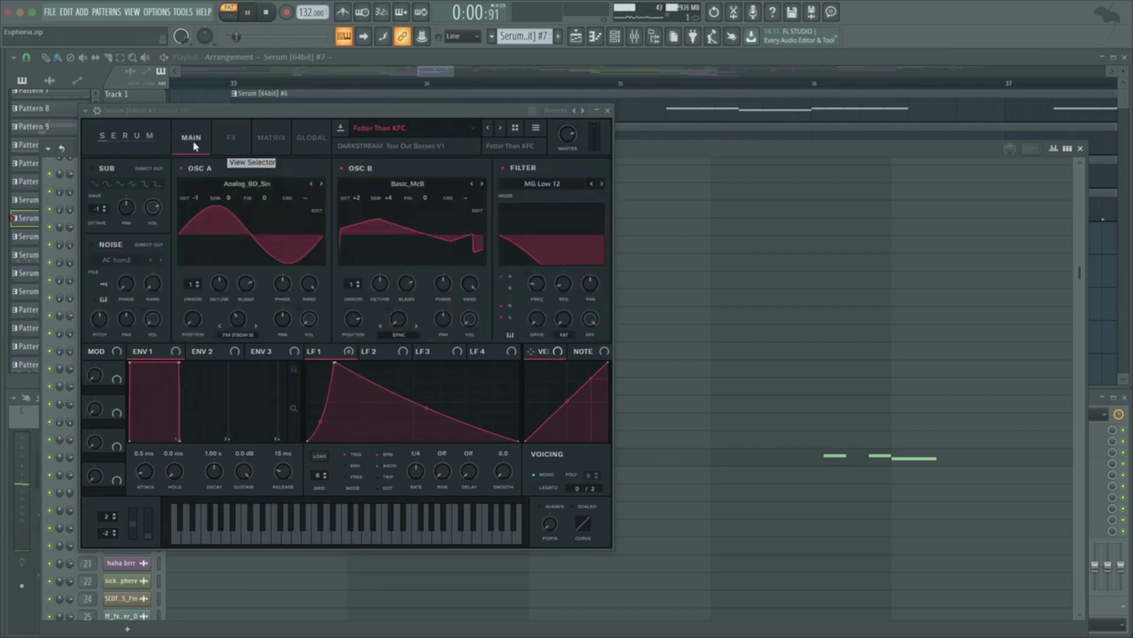
click(607, 111)
- Close the channel rack, switch playback to song mode and move the song position to the second beat of bar 33
key(F6)
key(space)
click(235, 16)
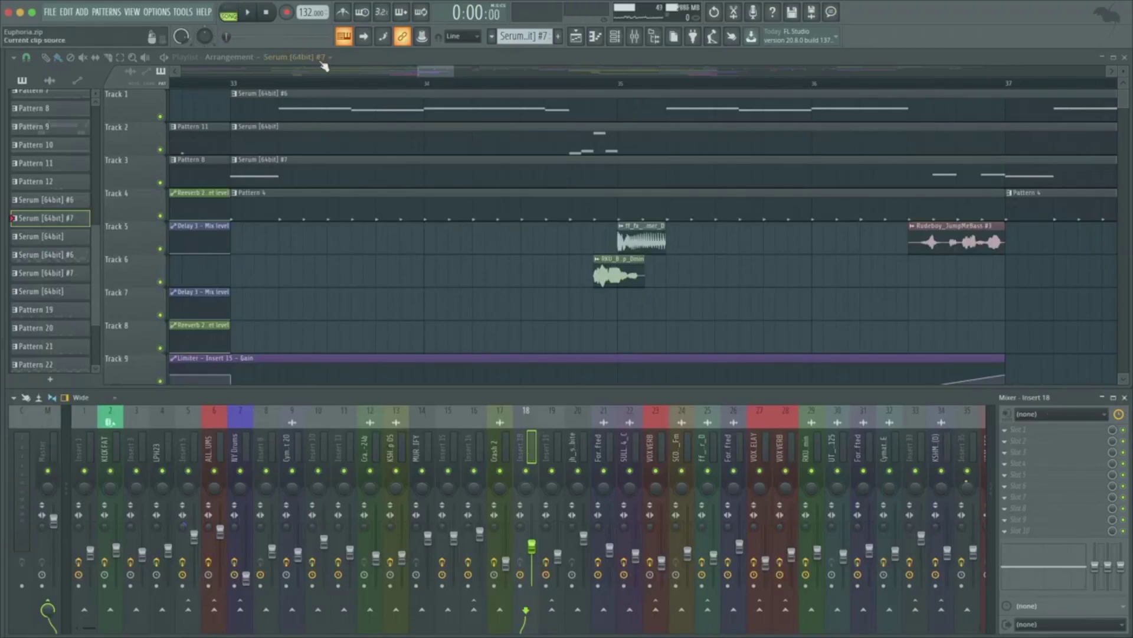
key(space)
key(space)
click(236, 15)
key(space)
key(space)
click(280, 83)
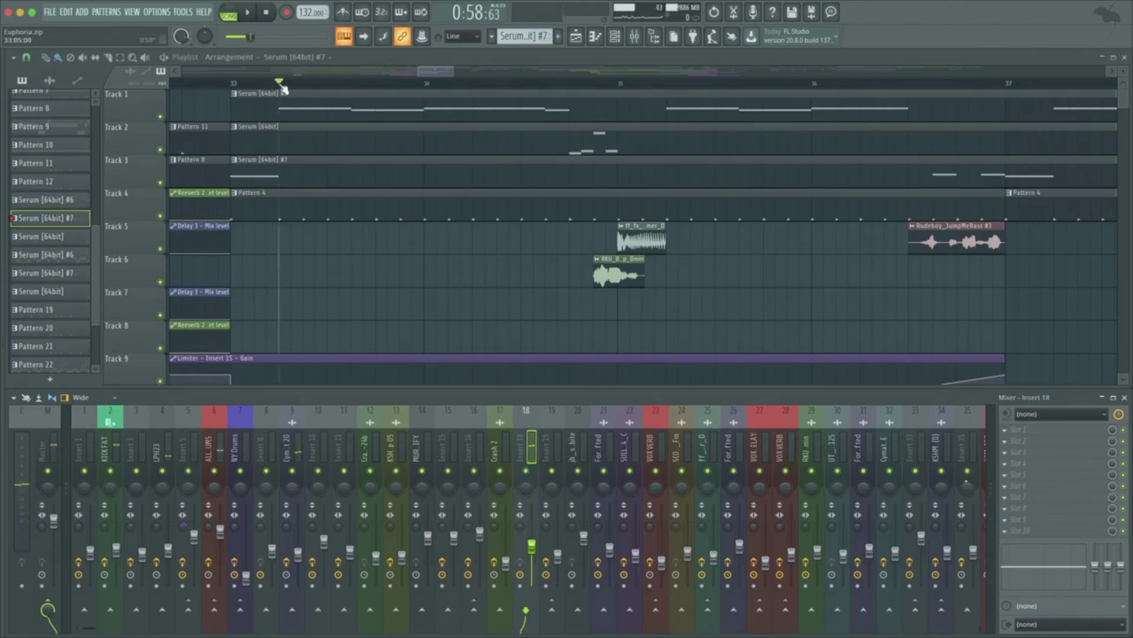
- Play the Serum [64bit] #6 pattern from Track 1 in pattern mode and inspect SerumFX on Insert 16
click(284, 101)
click(232, 15)
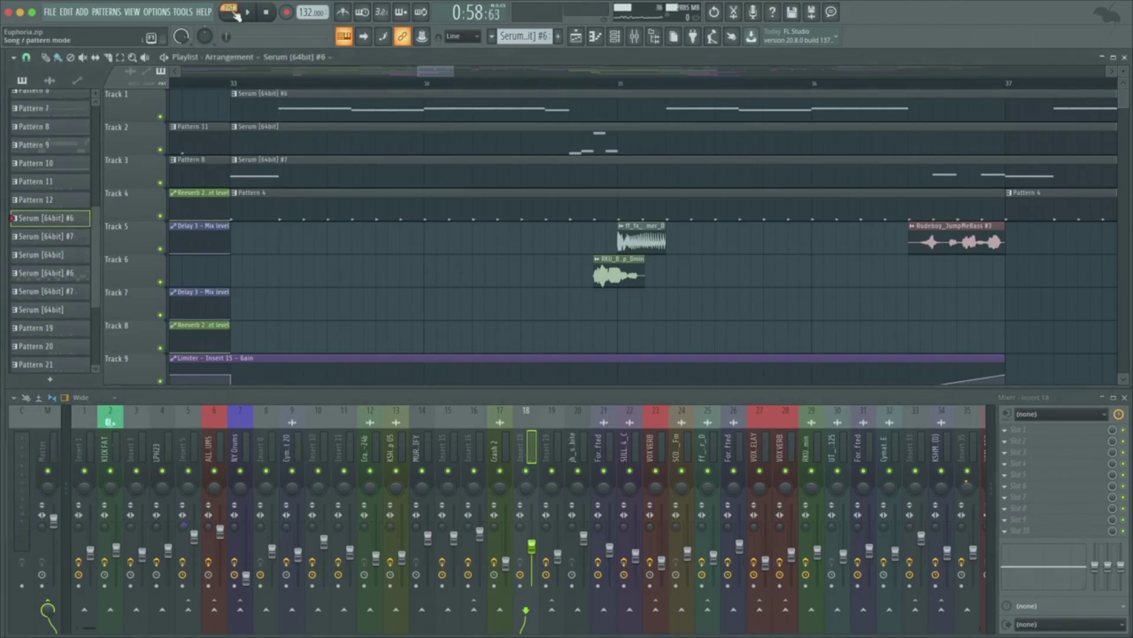
key(space)
click(480, 443)
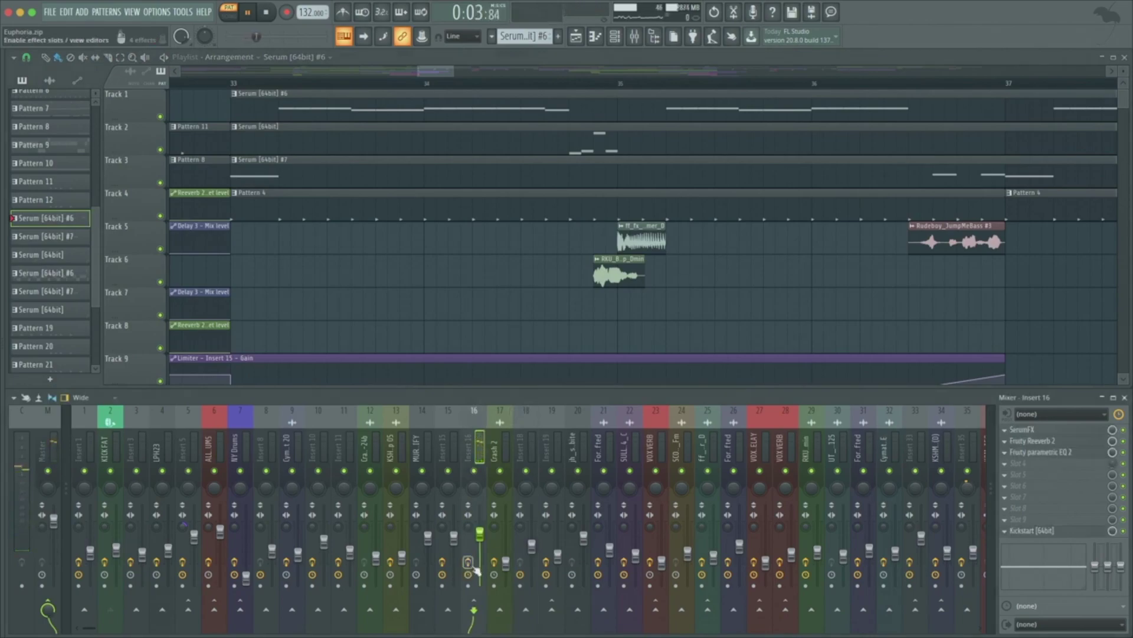
key(space)
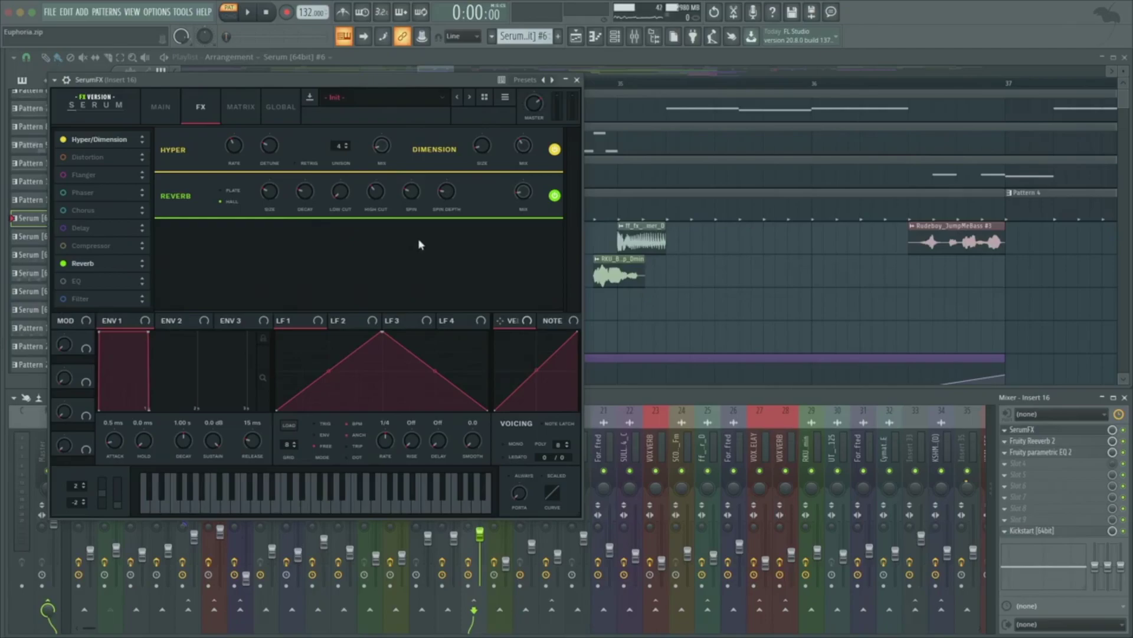
key(Escape)
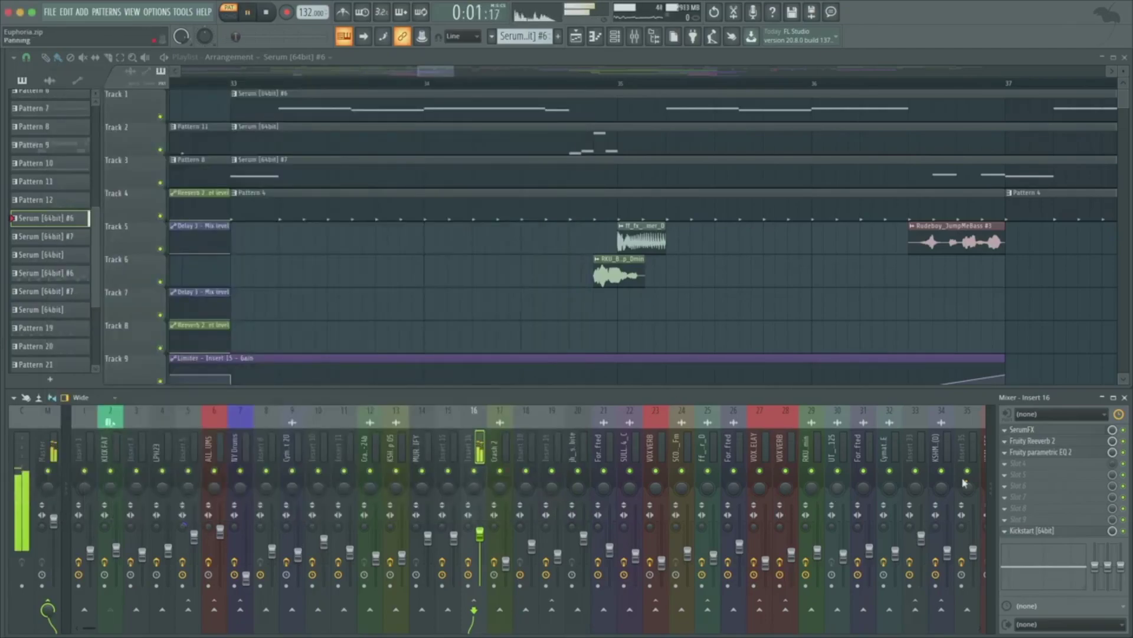
- Inspect Fruity Reeverb 2 on Insert 16 while listening to the pattern, and close it
click(1064, 441)
key(space)
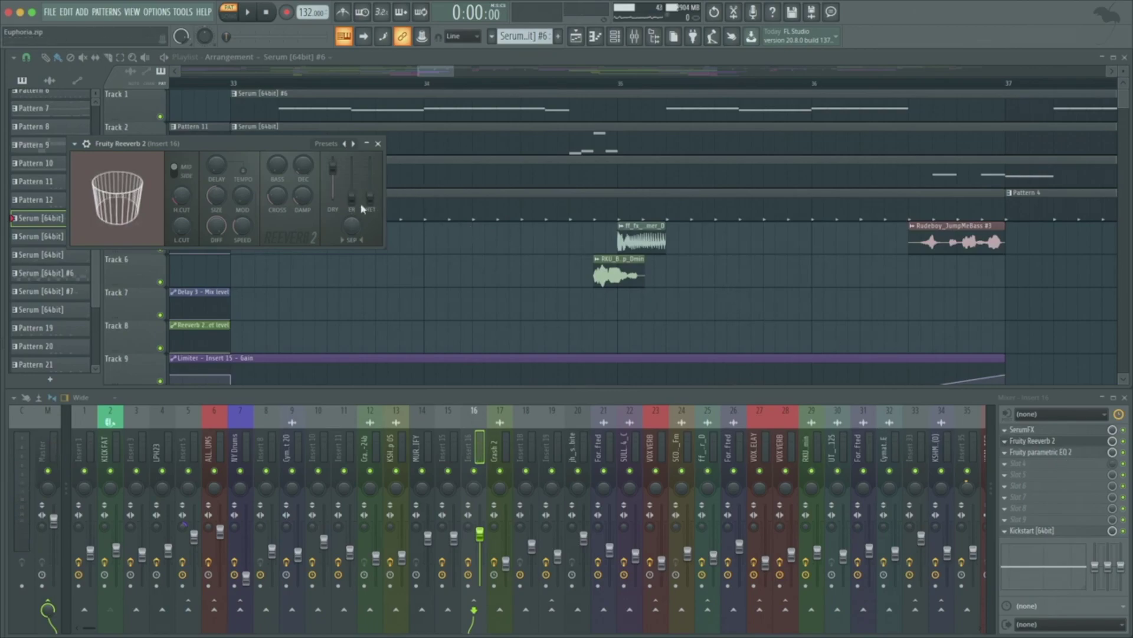
key(Escape)
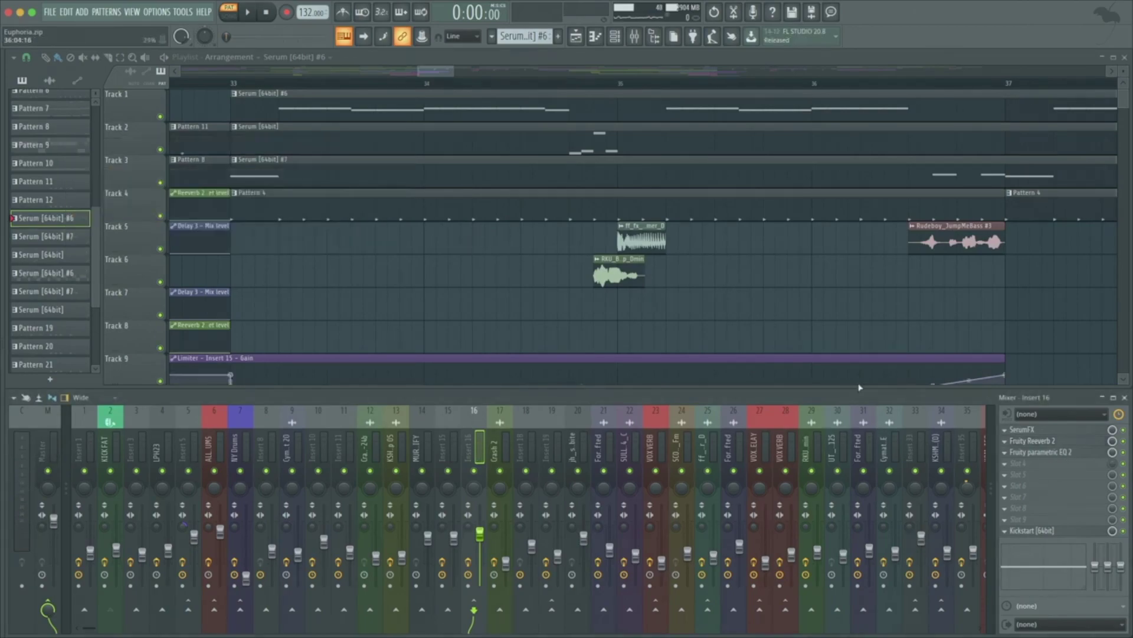
- Inspect the Fruity parametric EQ 2 curve on Insert 16 during playback, and close it
click(1034, 452)
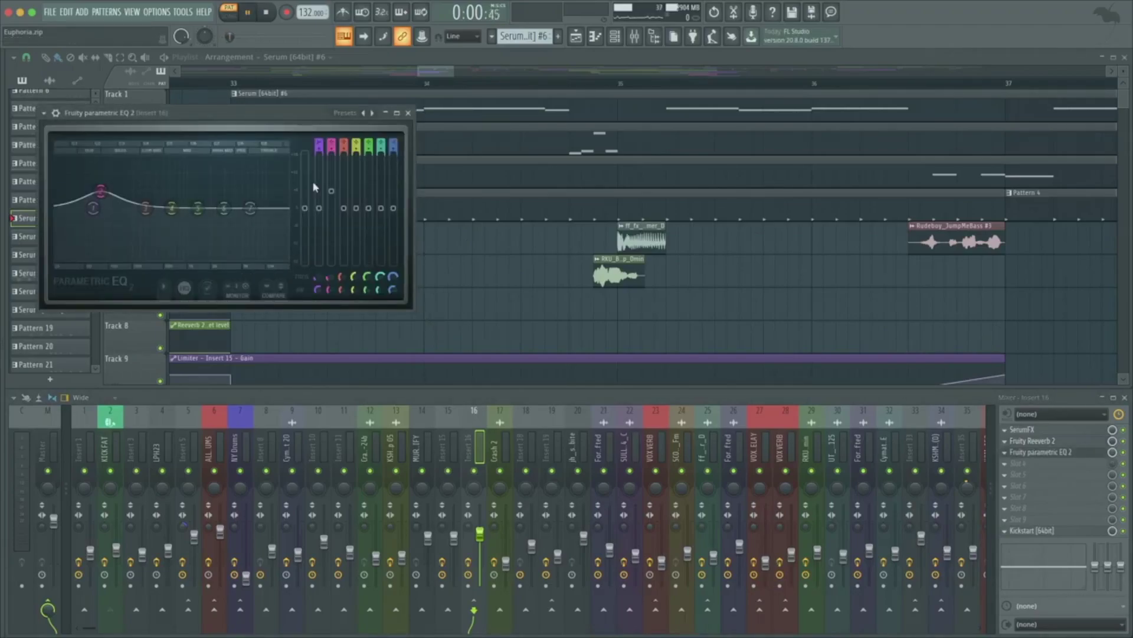
click(1124, 452)
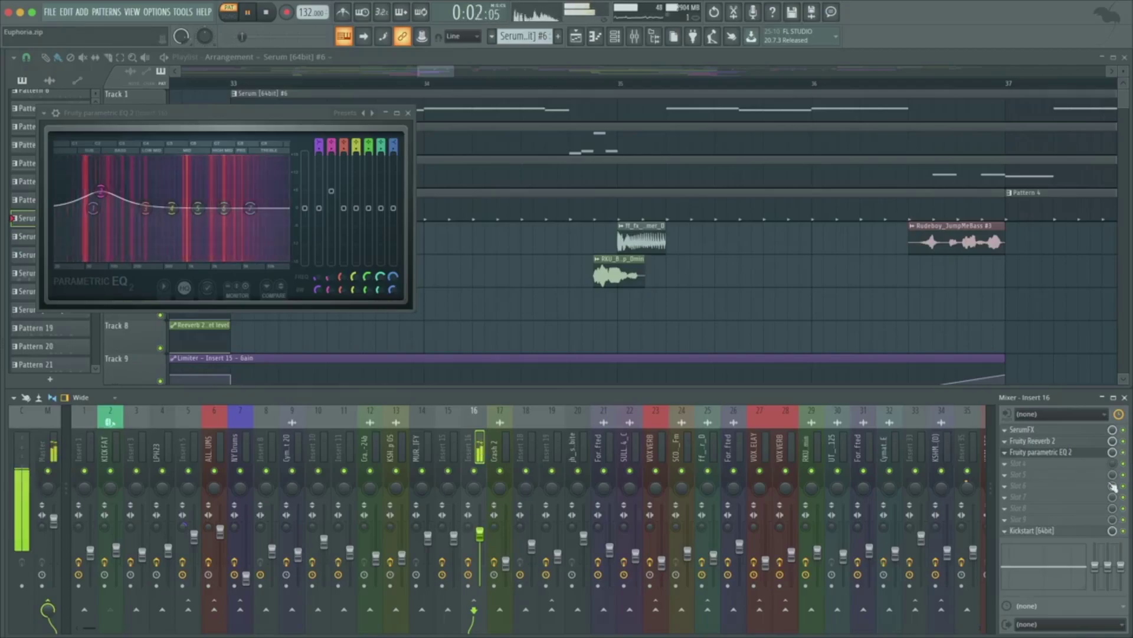
key(Escape)
key(Escape)
key(F9)
- Inspect the Kickstart sidechain curve and mix on Insert 16, and close the plugin
key(space)
right_click(1048, 530)
key(Escape)
key(Escape)
click(1047, 530)
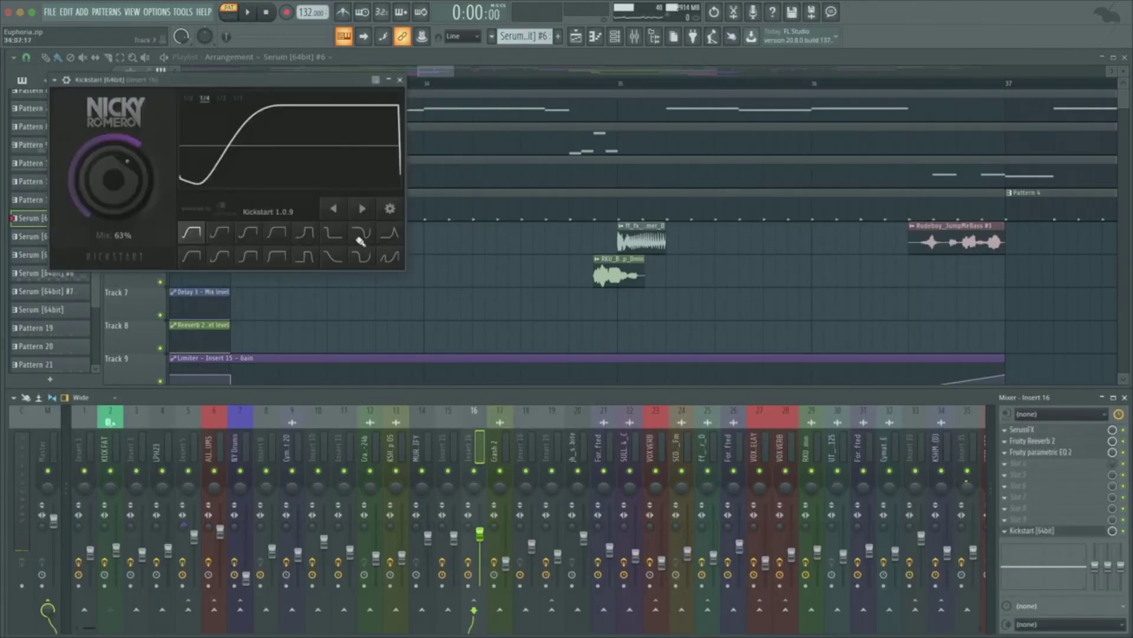
key(Escape)
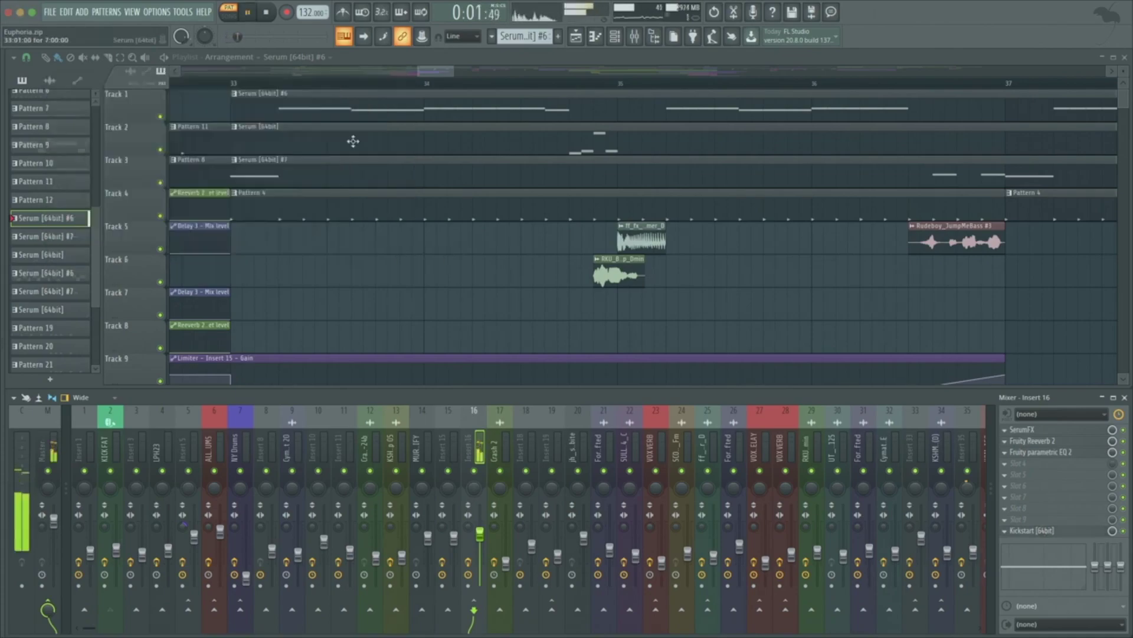
- Switch to song mode and play the drop from bar 33 to the fill before bar 35
key(space)
key(l)
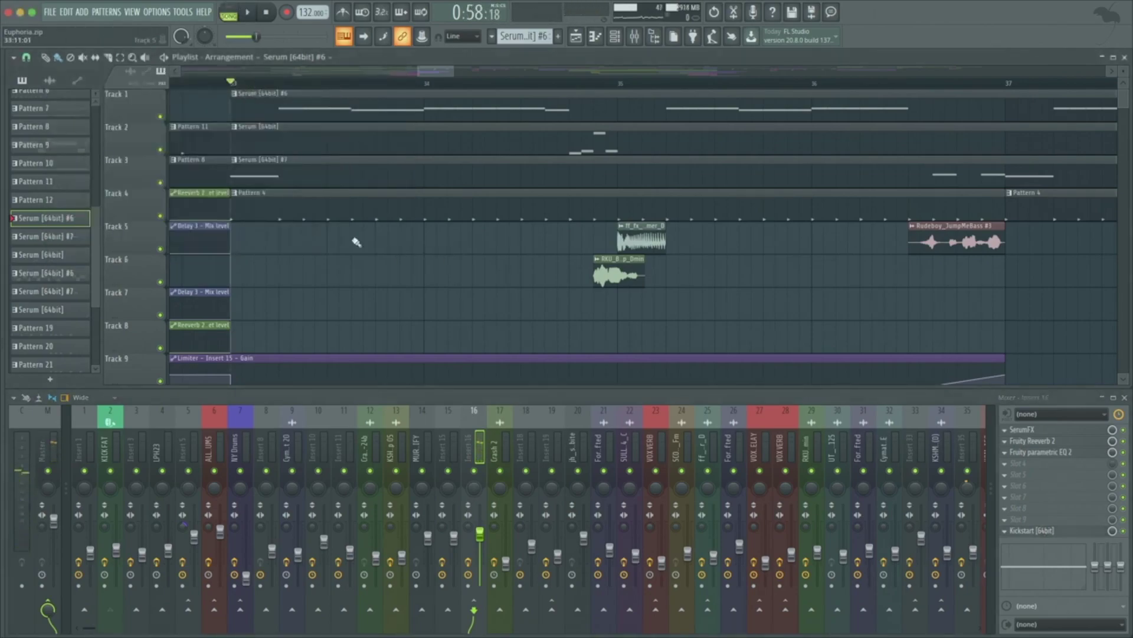
scroll(356, 241, down, 2)
key(space)
scroll(356, 242, right, 2)
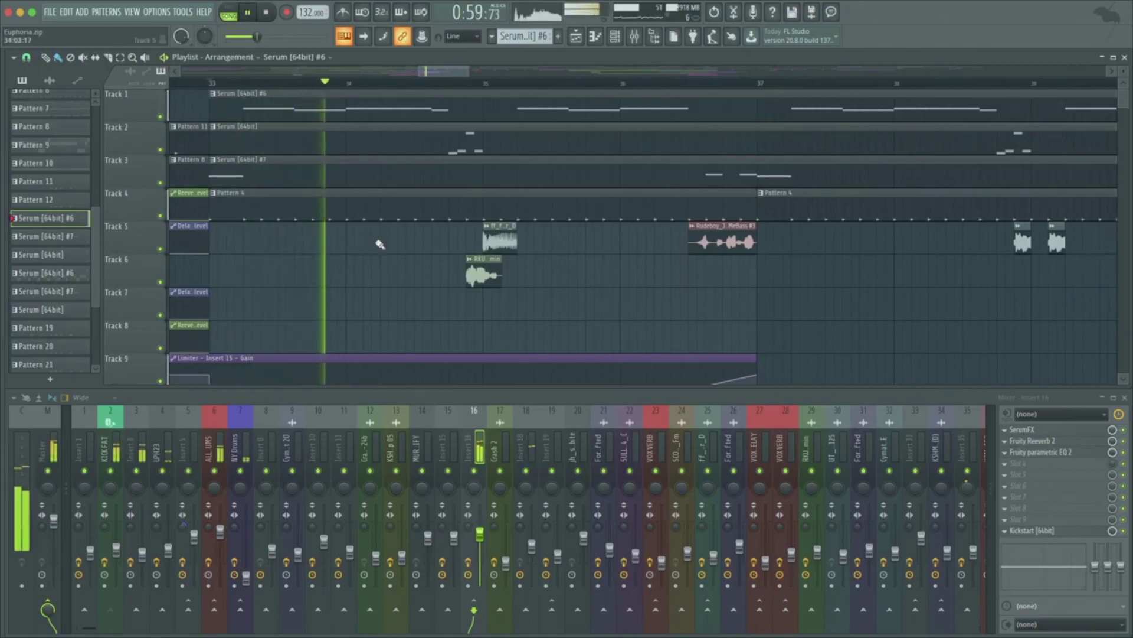
scroll(380, 244, right, 2)
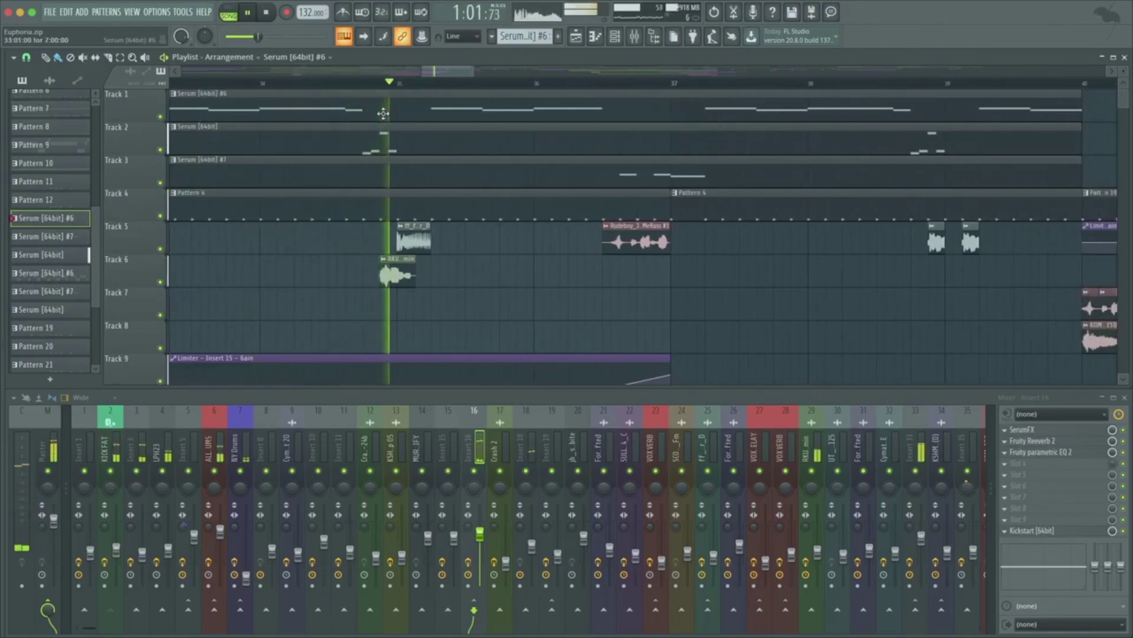
- Open the Serum [64bit] pattern from Track 2 in the piano roll, listen from its first notes, and close the editor
key(space)
click(354, 145)
key(l)
click(620, 41)
scroll(339, 364, down, 4)
click(391, 330)
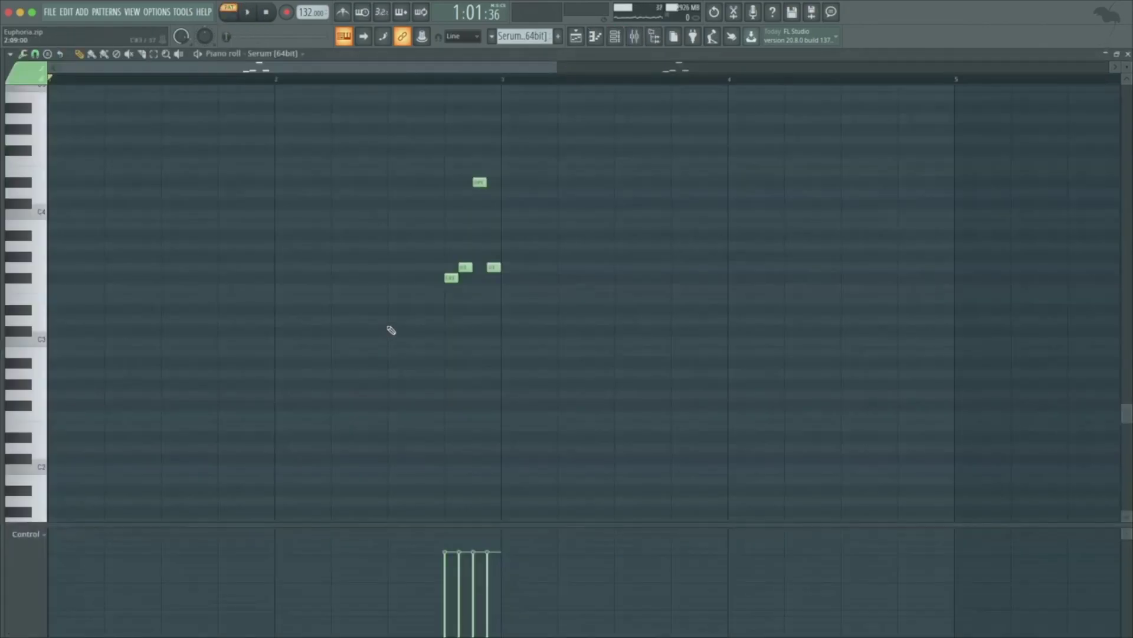
click(446, 79)
key(space)
key(space)
key(Escape)
key(Escape)
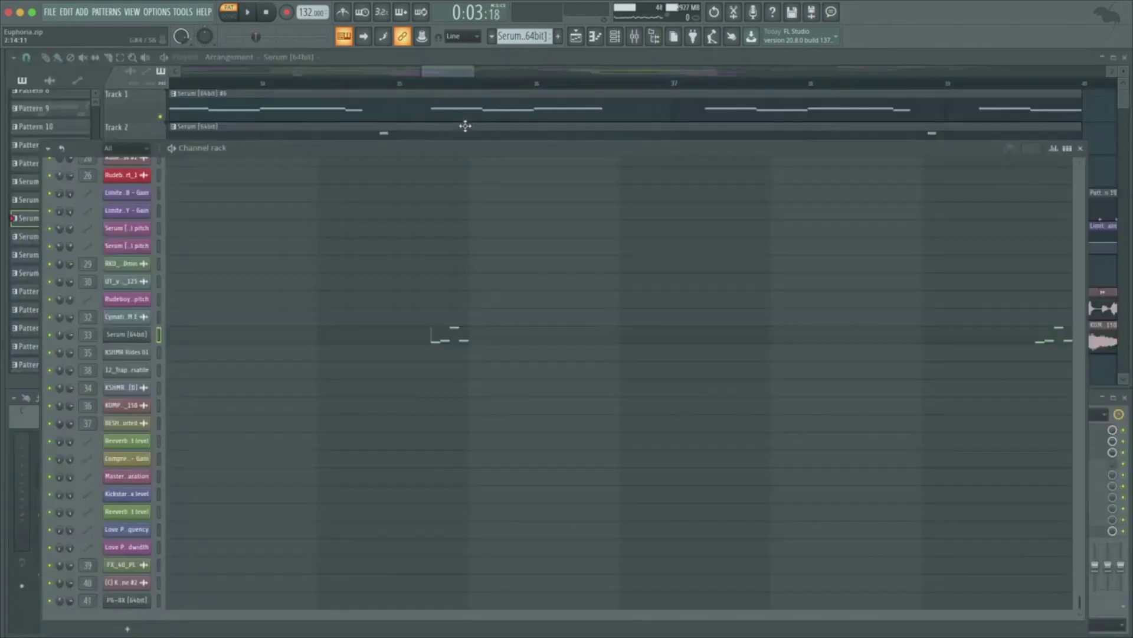
- Play the Serum [64bit] pattern and select its mixer track, Insert 33
key(space)
key(space)
click(923, 452)
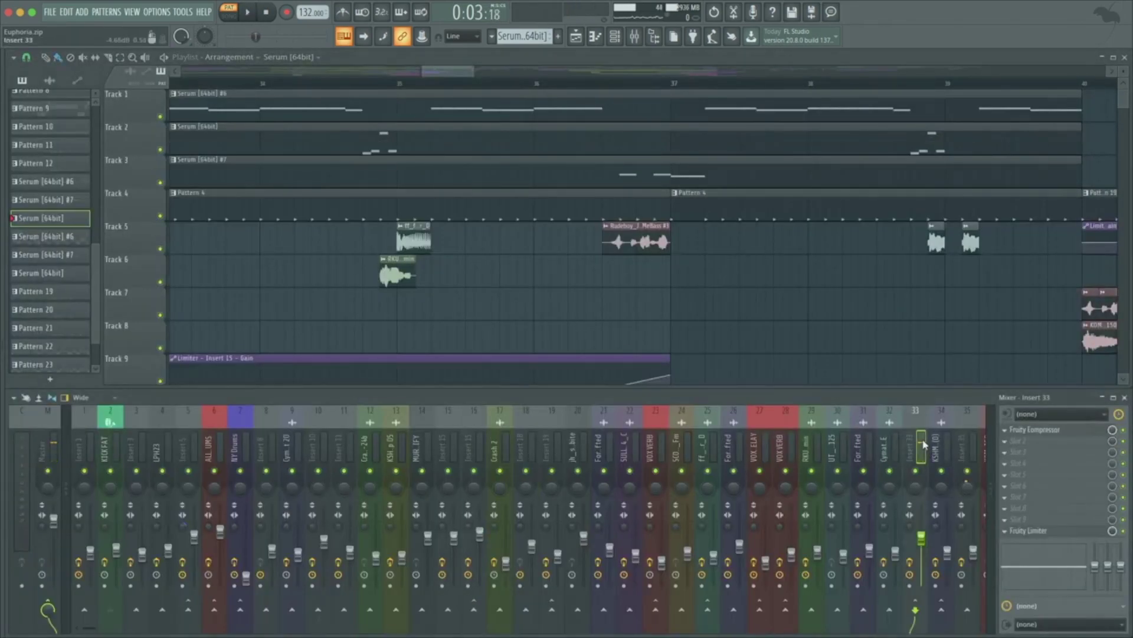
scroll(909, 450, down, 7)
click(541, 564)
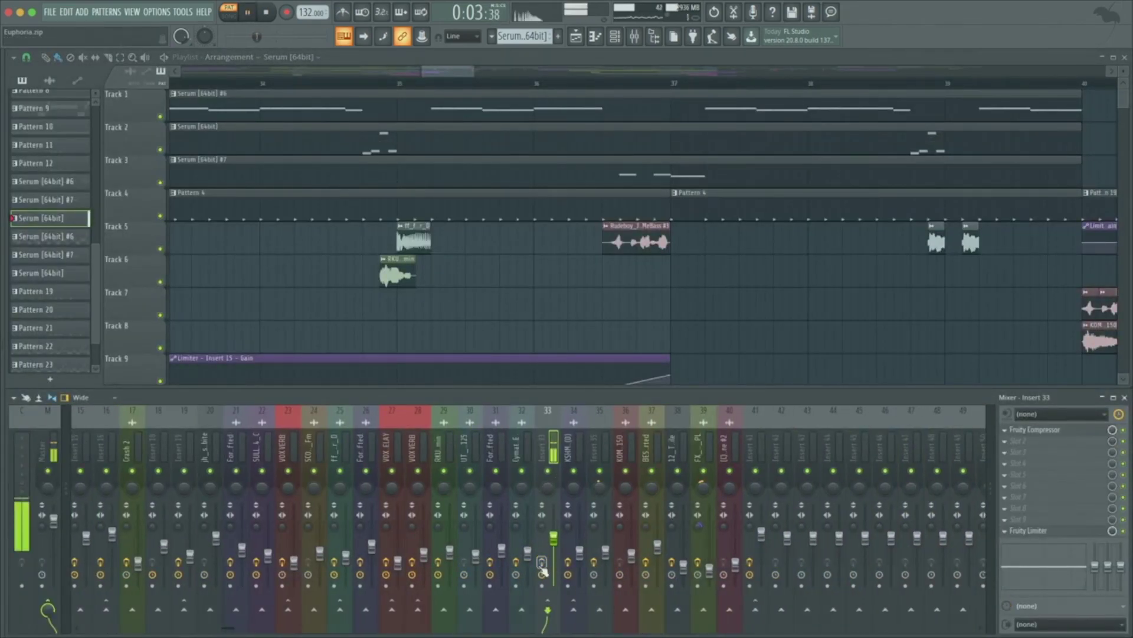
- Inspect Fruity Compressor and the Fruity Limiter sidechain input on Insert 33, and close them
click(1054, 430)
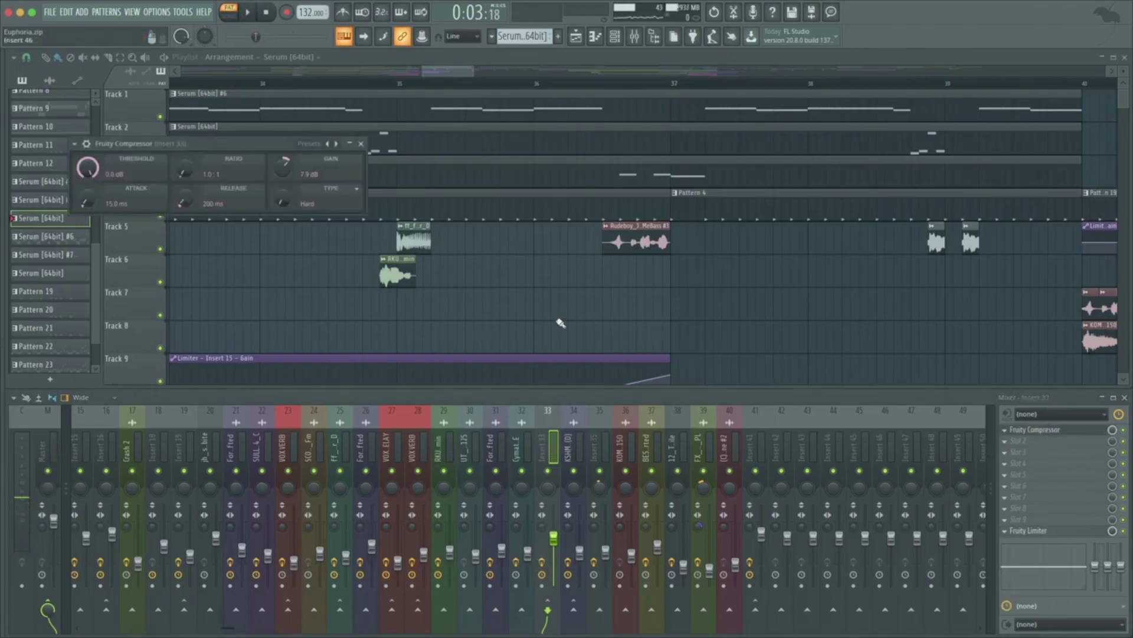
click(1069, 531)
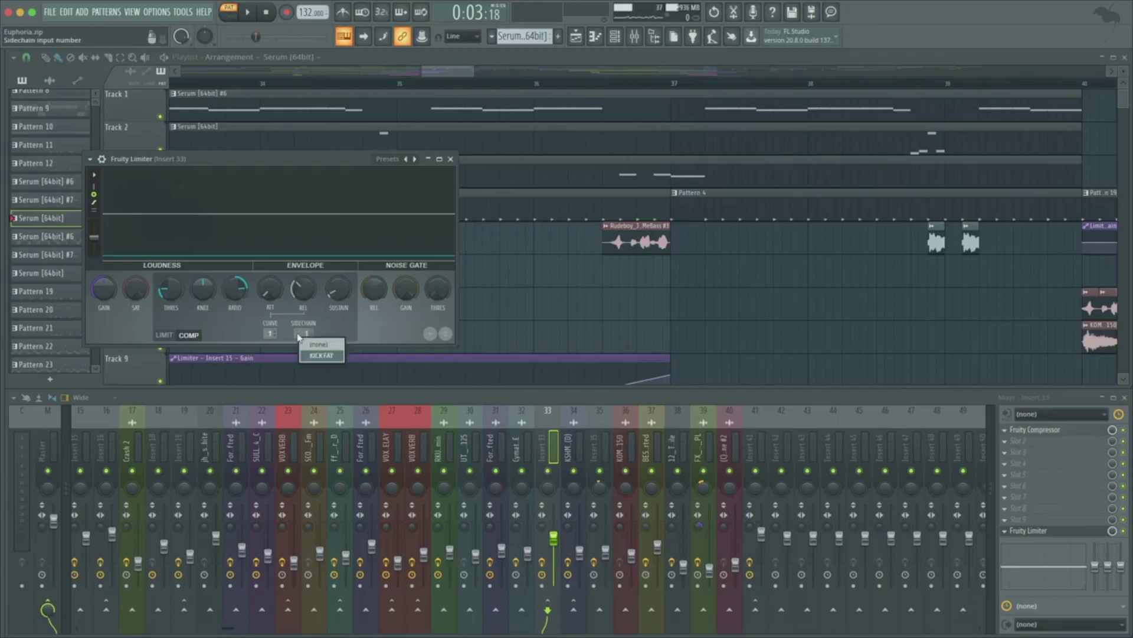
key(space)
click(350, 138)
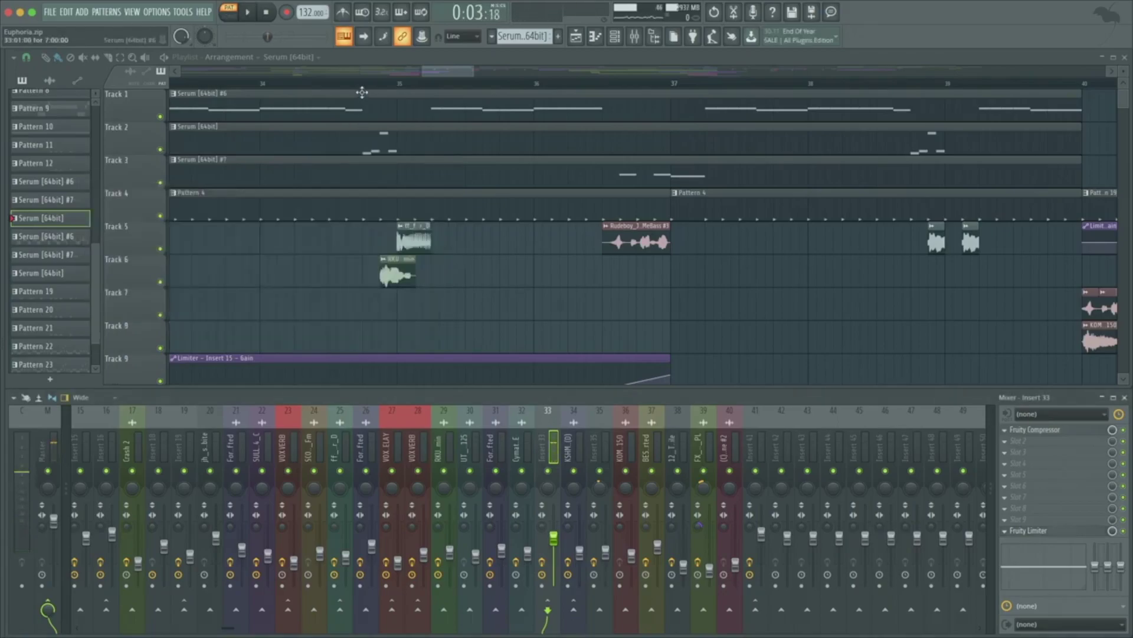
- Loop the fill before bar 35 in song mode and listen to it with only Tracks 2 and 4 unmuted
click(362, 84)
drag(363, 87, 397, 91)
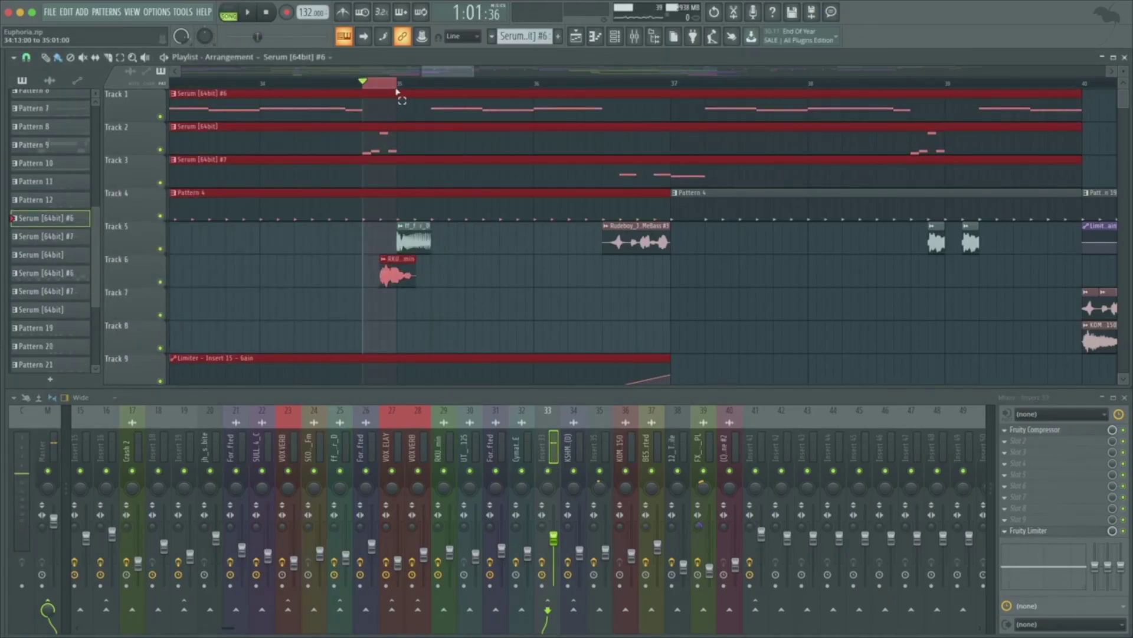
right_click(160, 151)
click(161, 216)
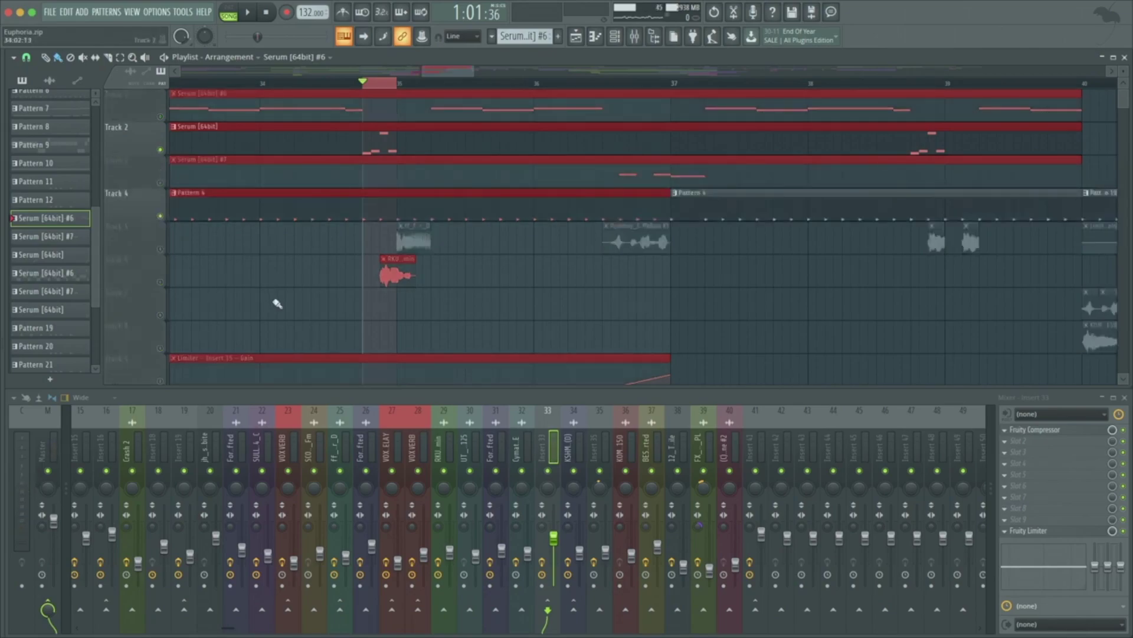
ctrl+click(274, 301)
key(space)
key(space)
- Examine how Fruity Limiter on Insert 33 ducks the looped synth fill during playback, and close it
click(1041, 530)
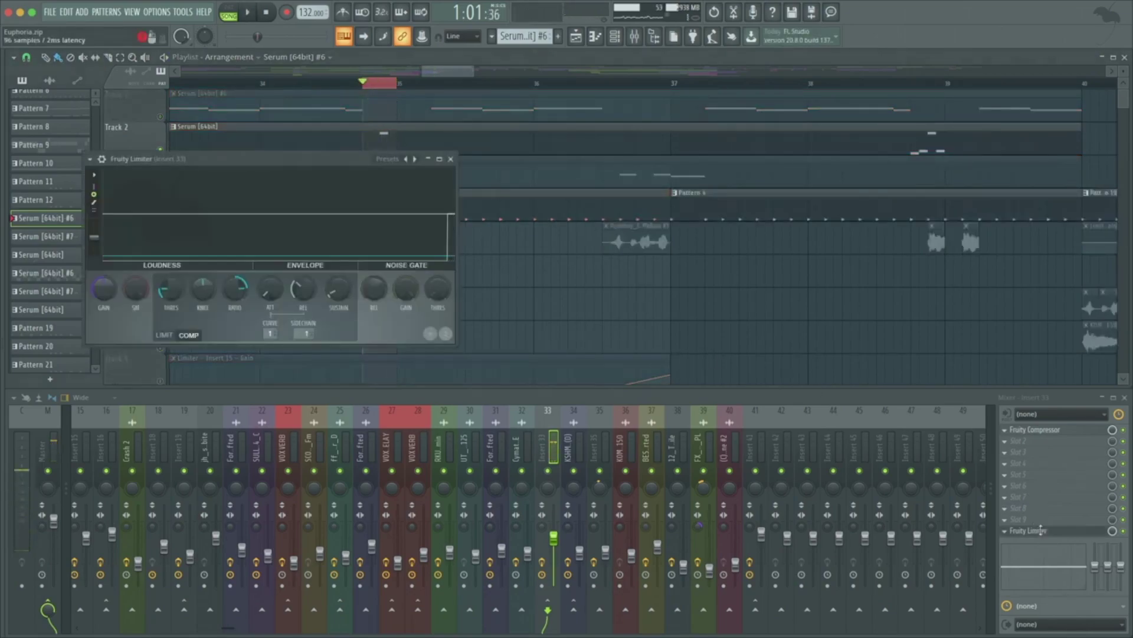
key(space)
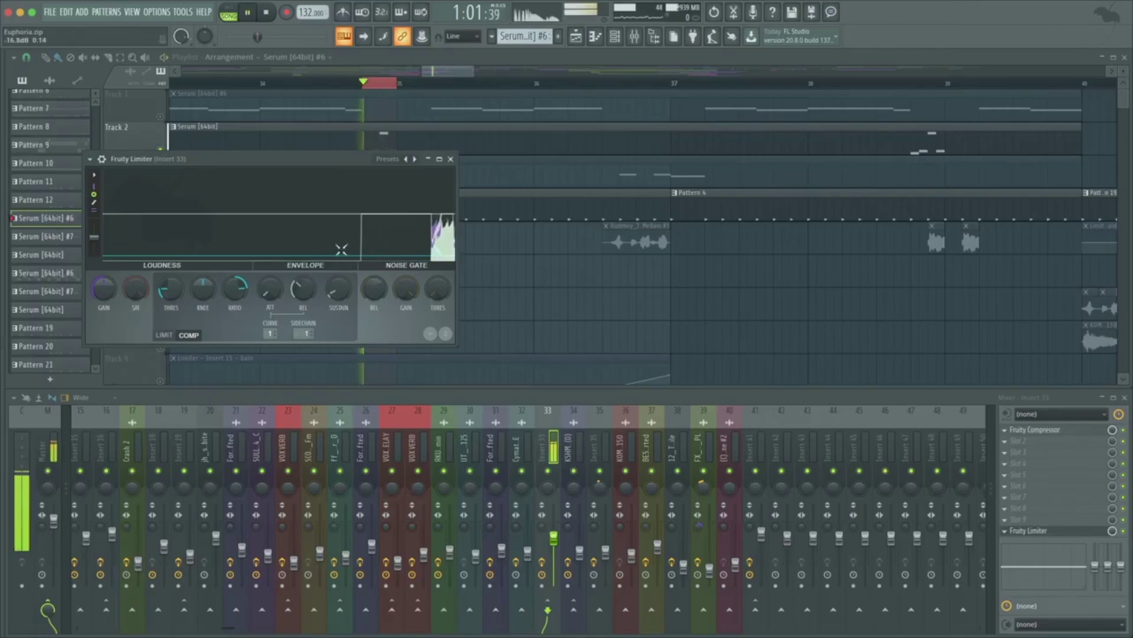
key(space)
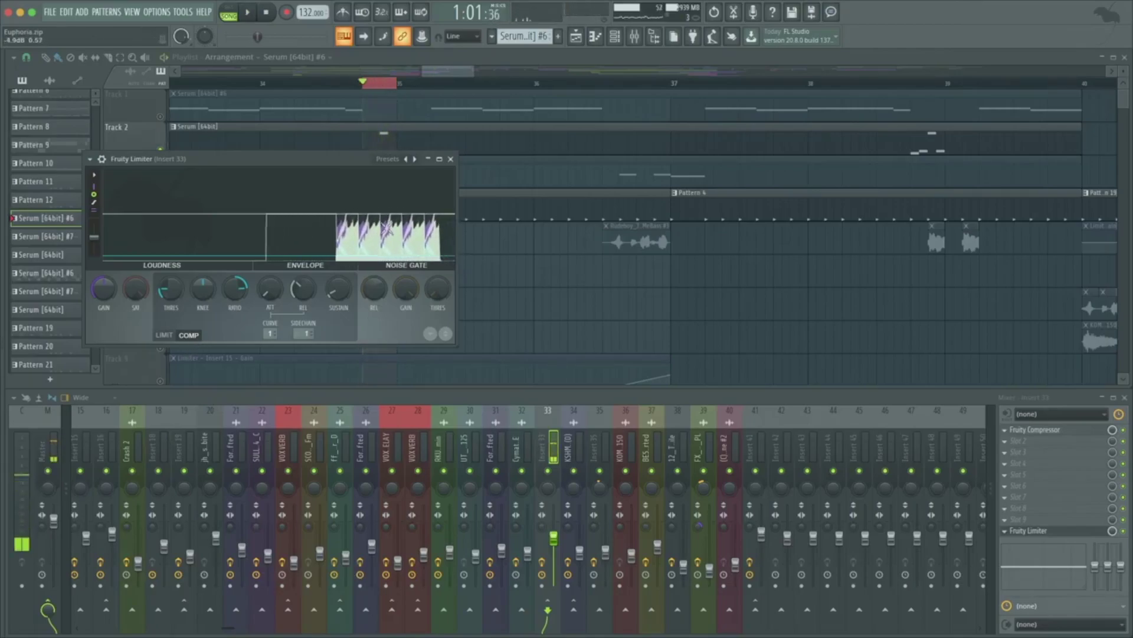
key(Escape)
- Clear the loop selection, place the song position just before the fill, and unmute all playlist tracks
click(354, 84)
right_click(163, 150)
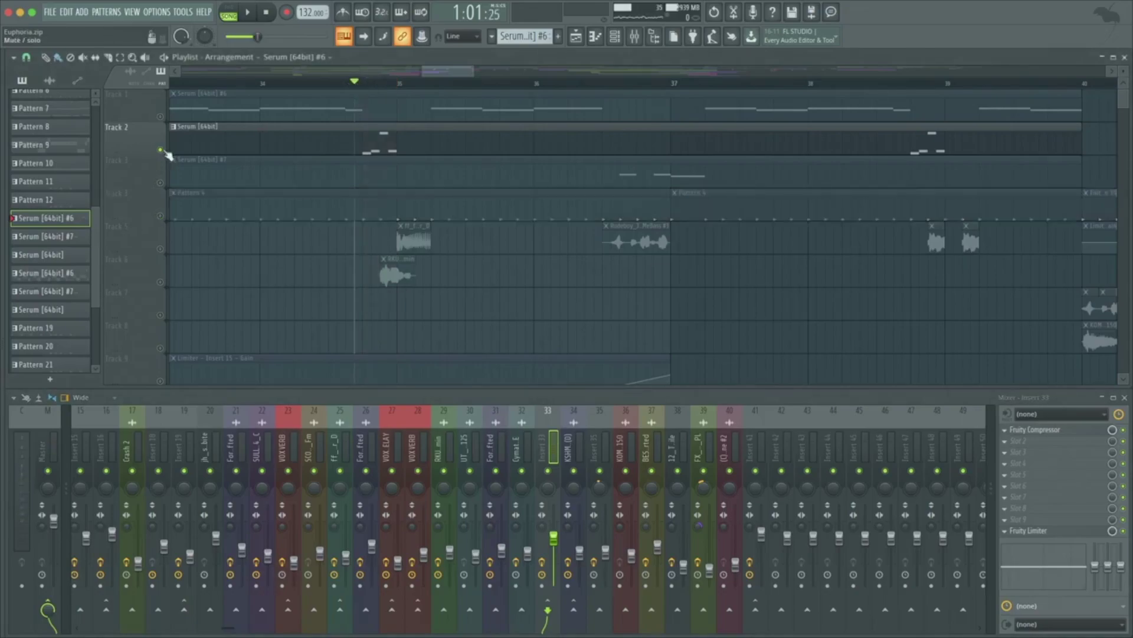
right_click(163, 150)
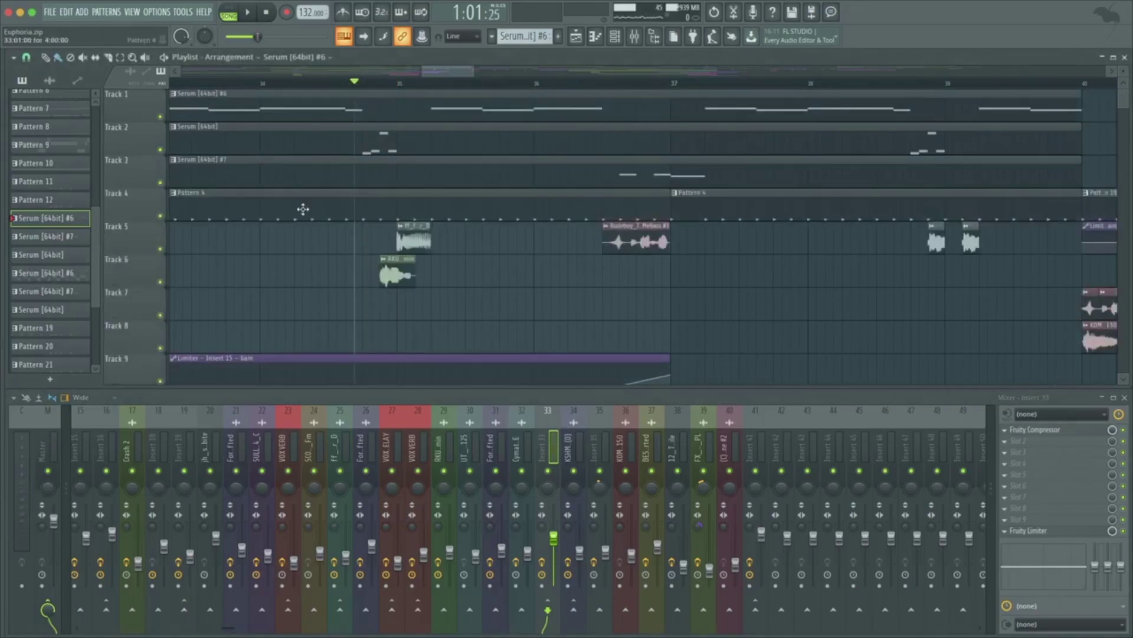
- Move the song position to bar 35 and open the sampler settings of the ff_fx clip on Track 5
scroll(364, 249, down, 1)
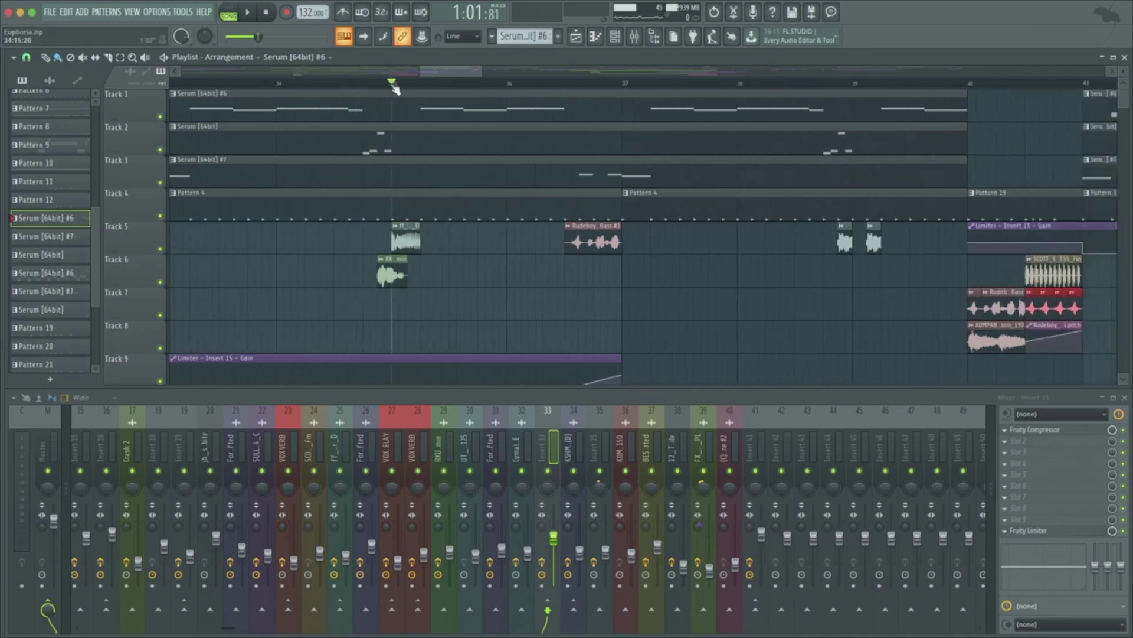
double_click(407, 244)
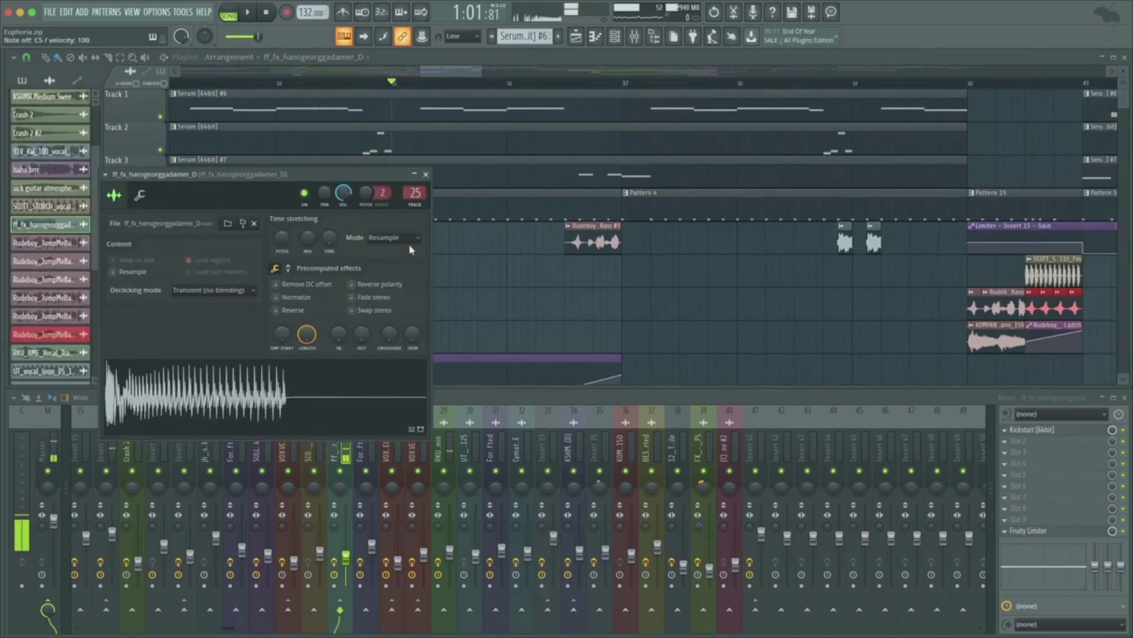
- Inspect the Kickstart and Fruity Limiter effects on the ff_fx clip's mixer insert 25, and close them
click(398, 290)
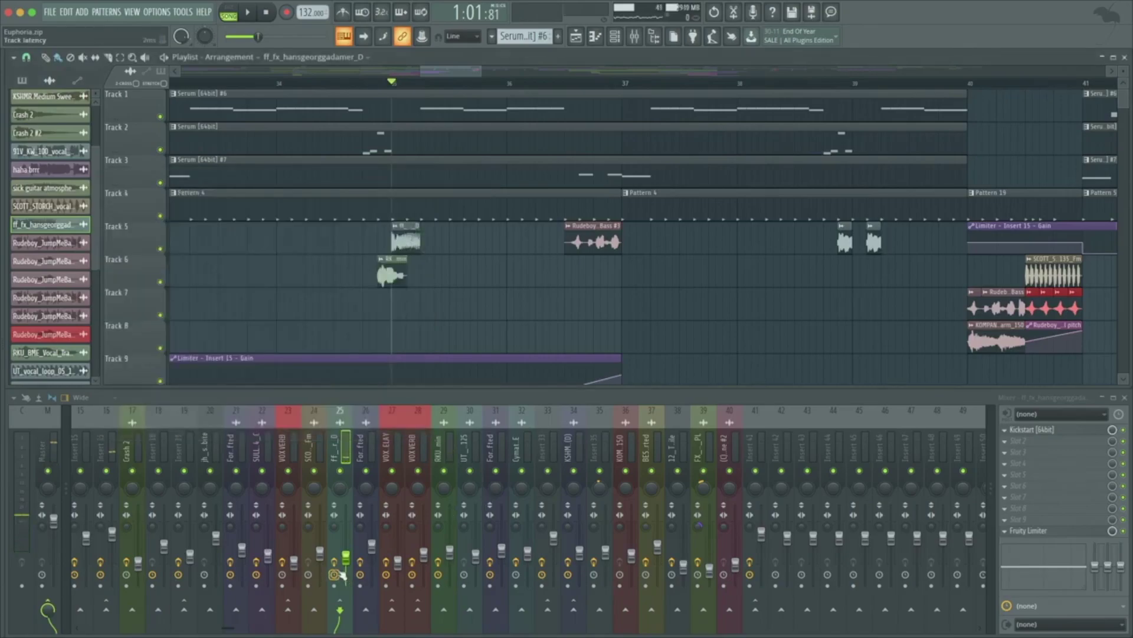
click(1070, 434)
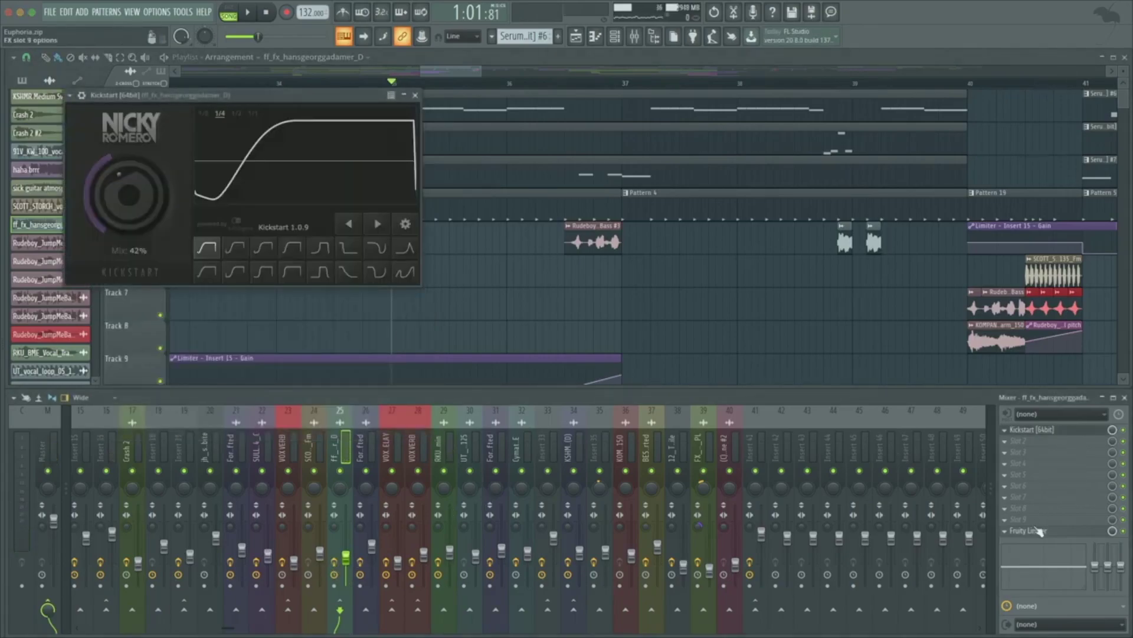
click(1039, 531)
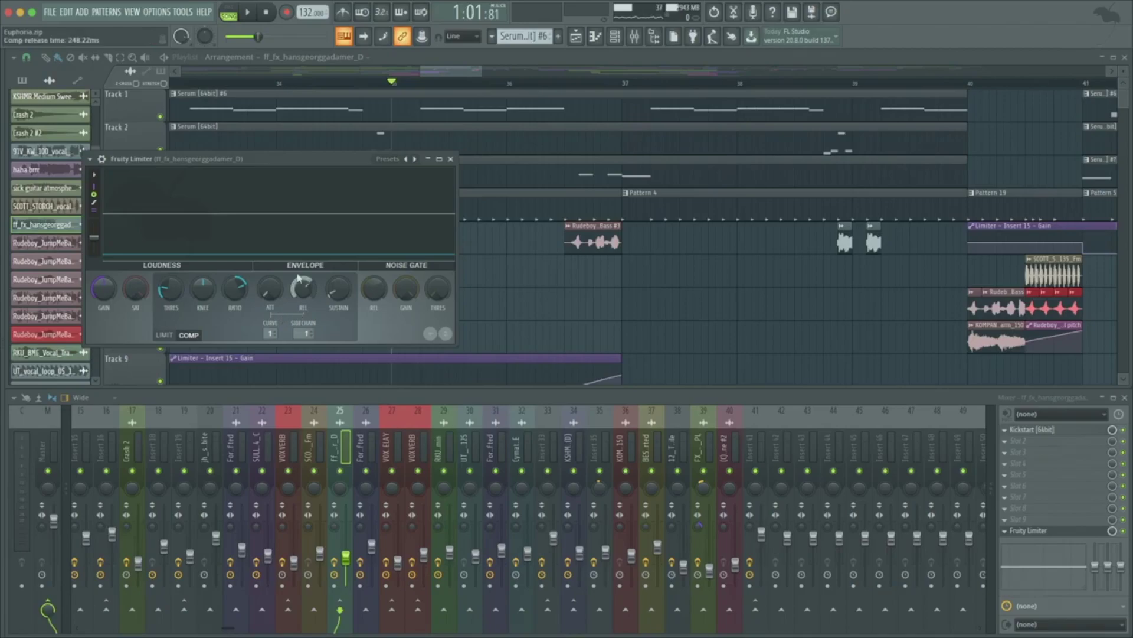
click(397, 230)
- Place the song position just before bar 40 and listen to the vocal and synth fill there
scroll(572, 209, down, 6)
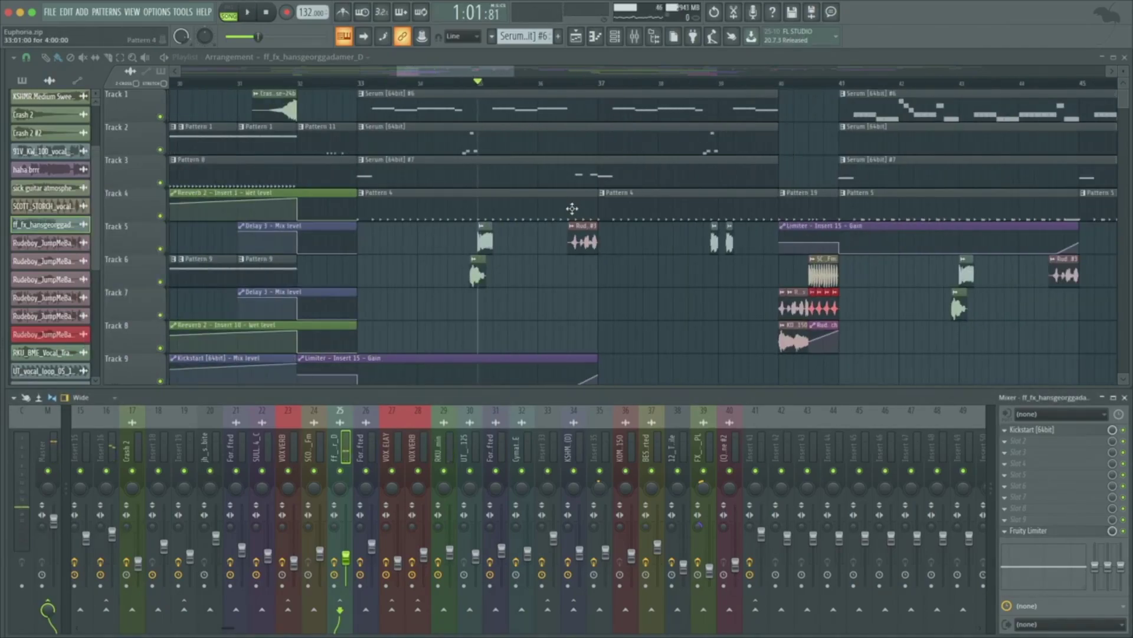
drag(587, 199, 532, 190)
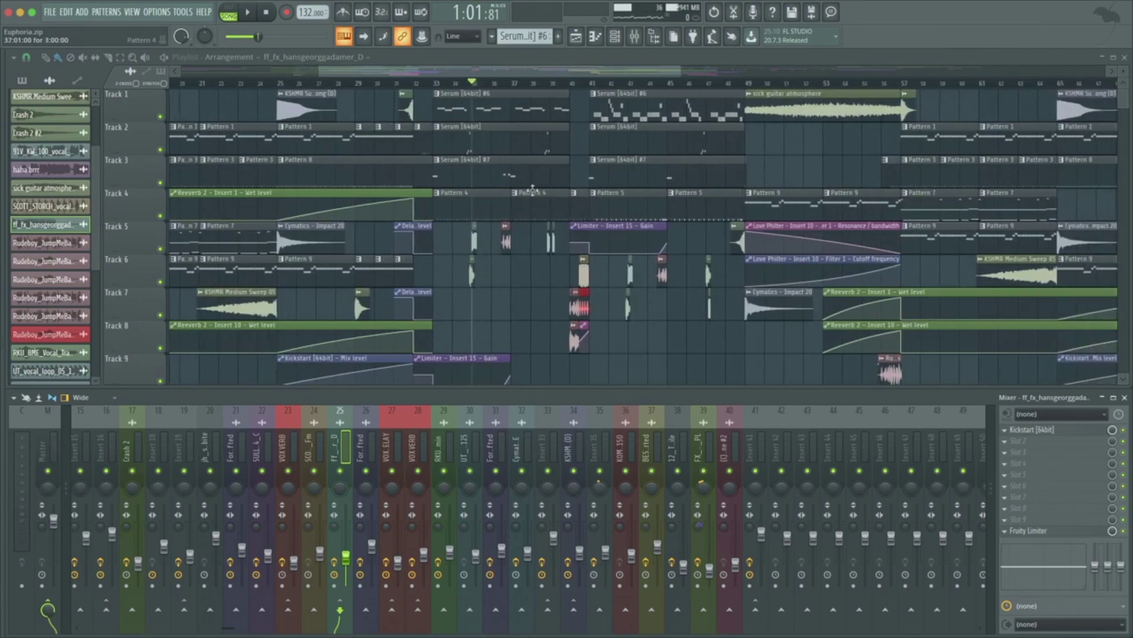
key(space)
key(space)
click(569, 85)
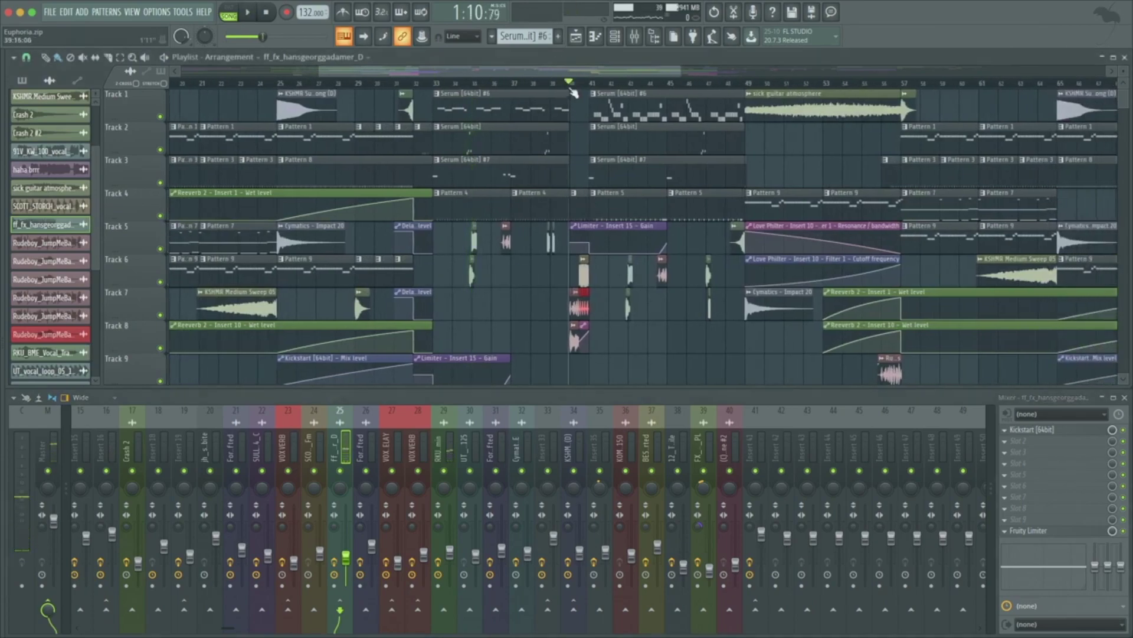
scroll(481, 97, up, 6)
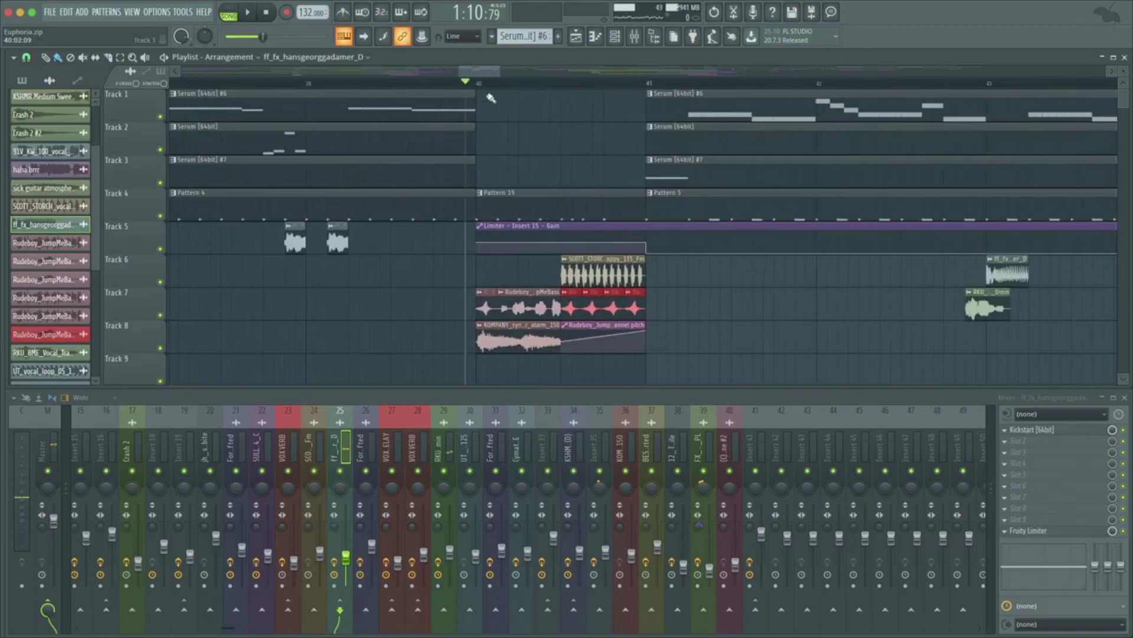
key(space)
drag(695, 273, 589, 276)
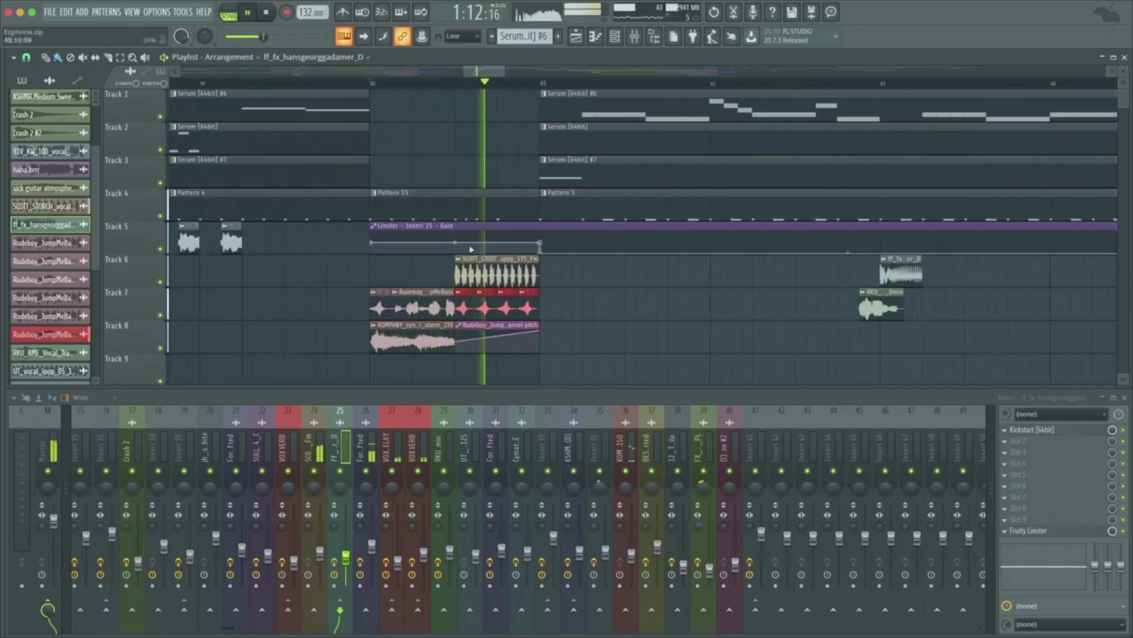
scroll(470, 248, up, 2)
key(space)
- Inspect the sampler settings of the KOMPANY_synth_loop_filler_alarm_150 clip on Track 8, close them, and replay the fill
double_click(356, 336)
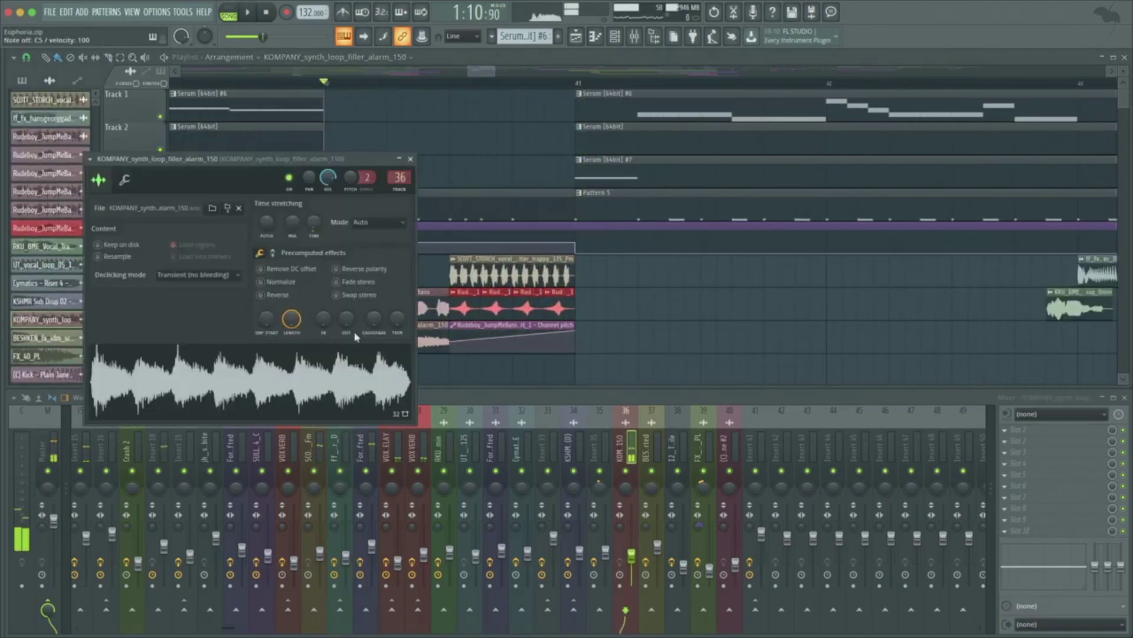
click(411, 159)
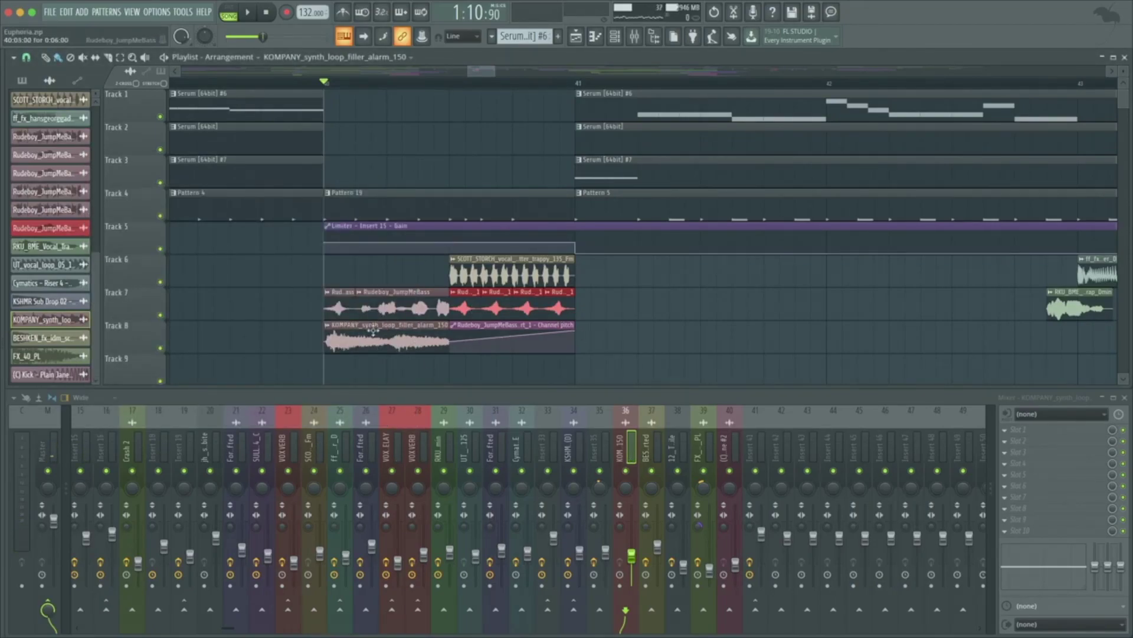
key(space)
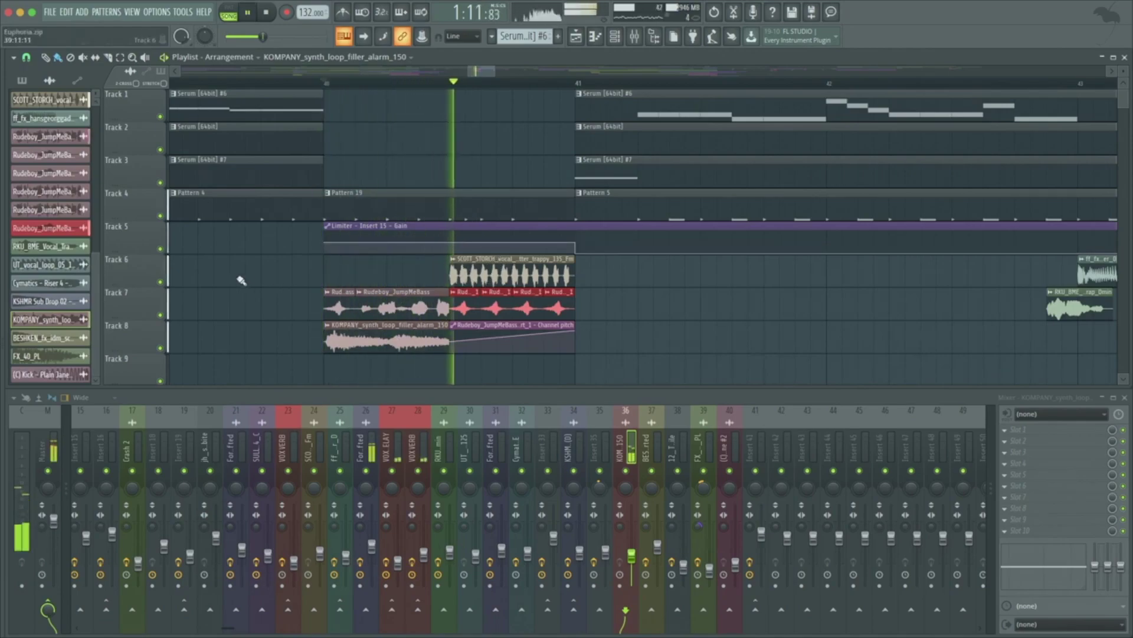
- Listen to the second half of the bar 40 fill with Tracks 6, 7 and 8 soloed in turn, restoring all tracks
right_click(160, 283)
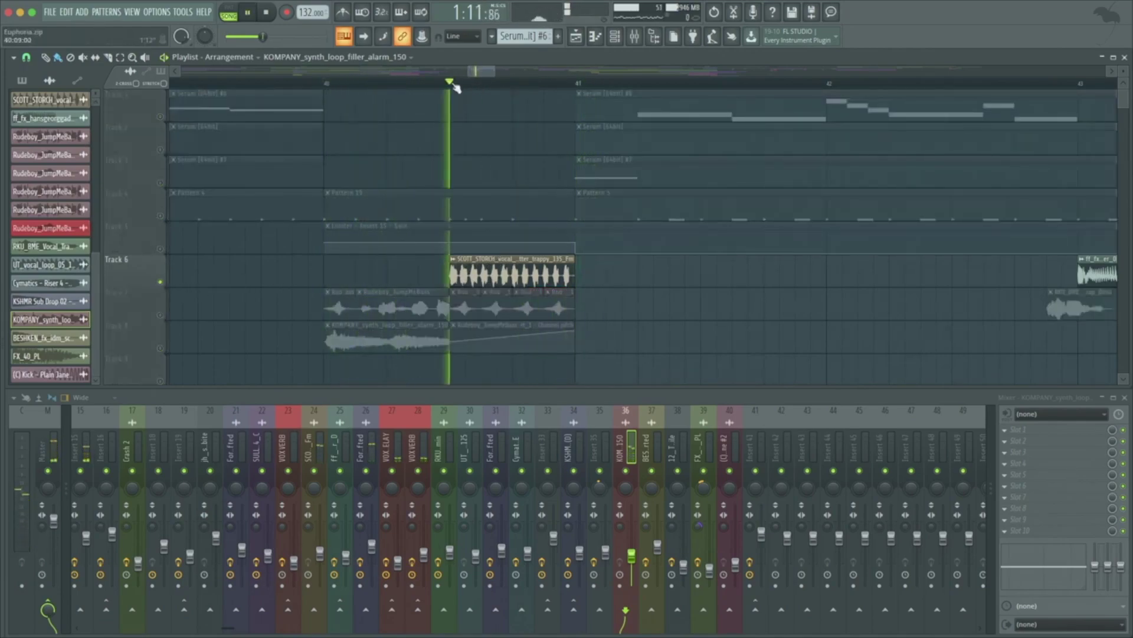
key(space)
right_click(161, 284)
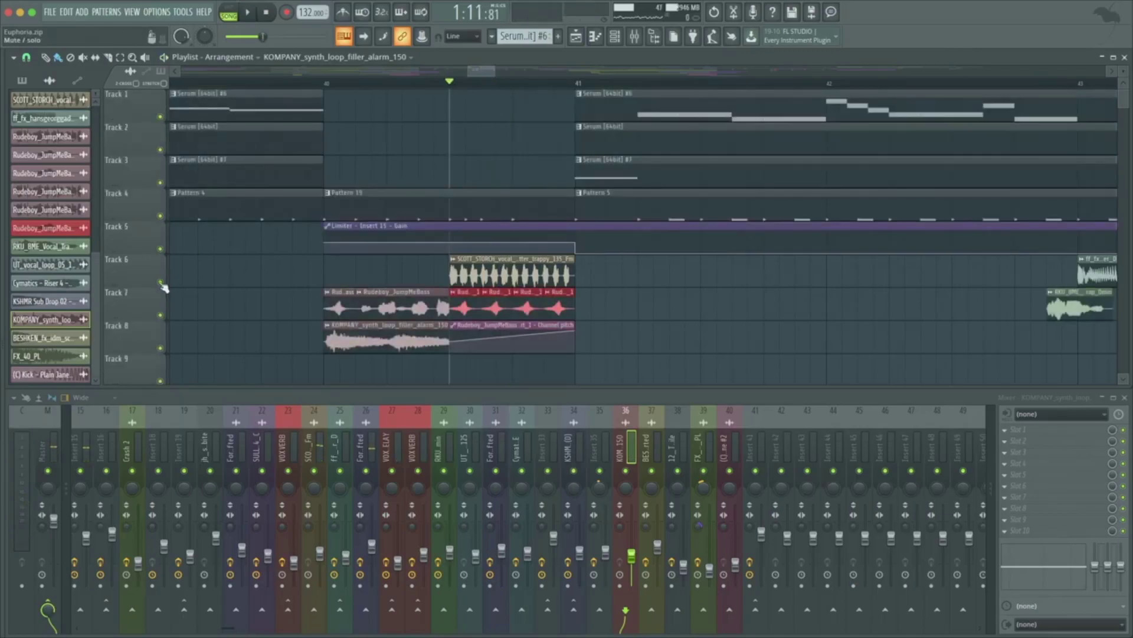
click(160, 316)
right_click(160, 315)
click(160, 348)
key(space)
key(space)
right_click(160, 348)
- Follow the Formant Shifted insert's send to VOX DELAY on insert 27 and inspect its Fruity Delay 3 and Fruity Reeverb 2
scroll(528, 316, down, 2)
click(366, 437)
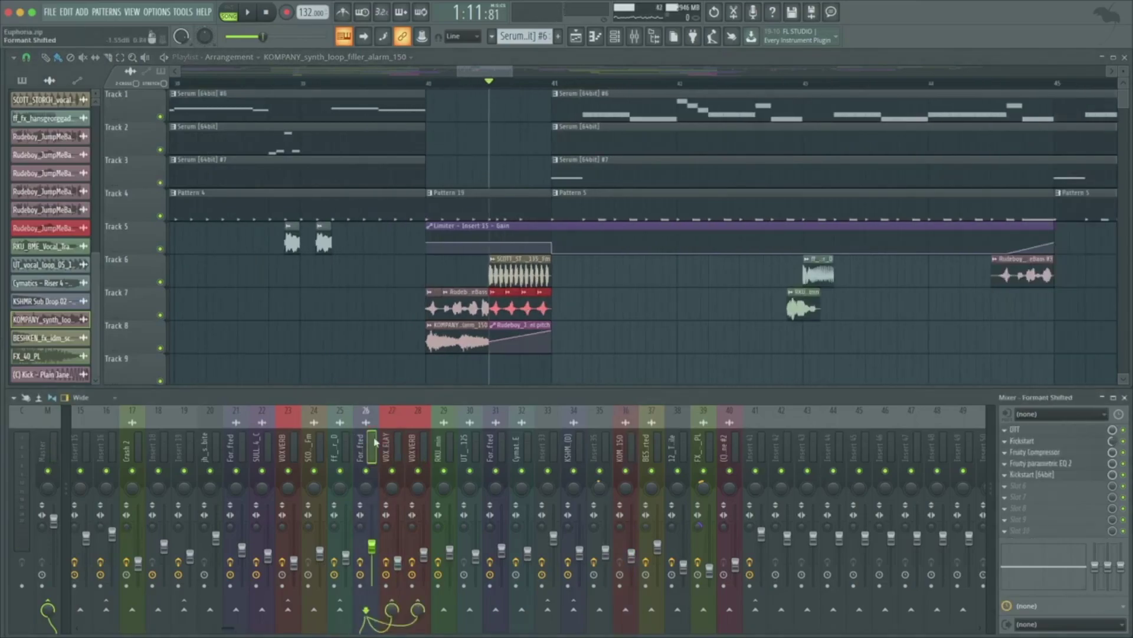
click(385, 441)
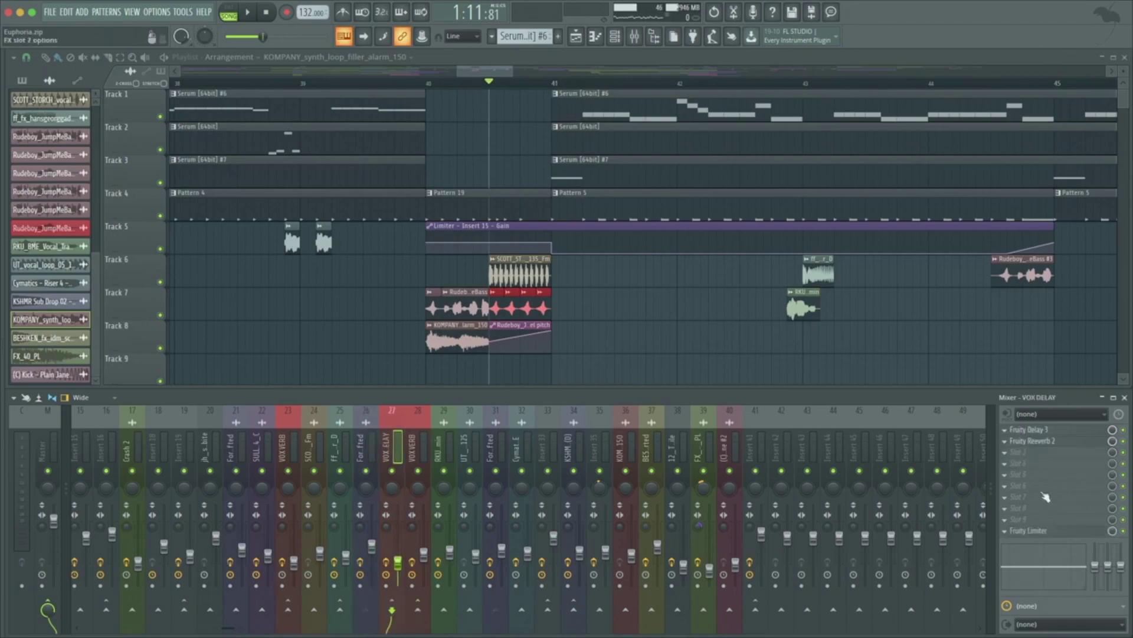
click(1036, 433)
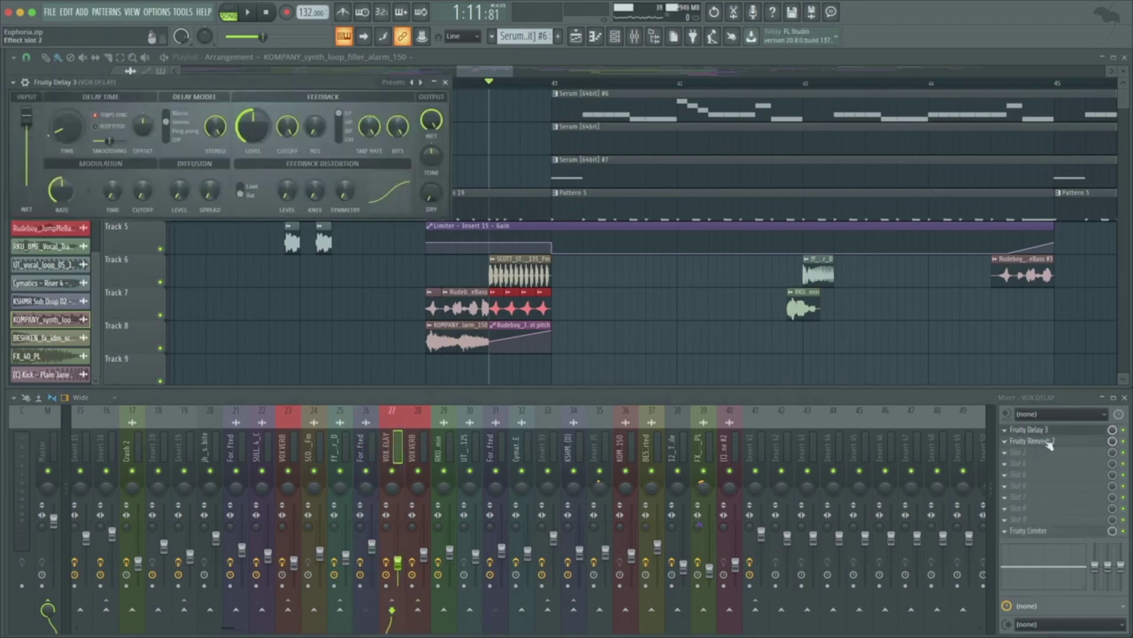
click(1046, 441)
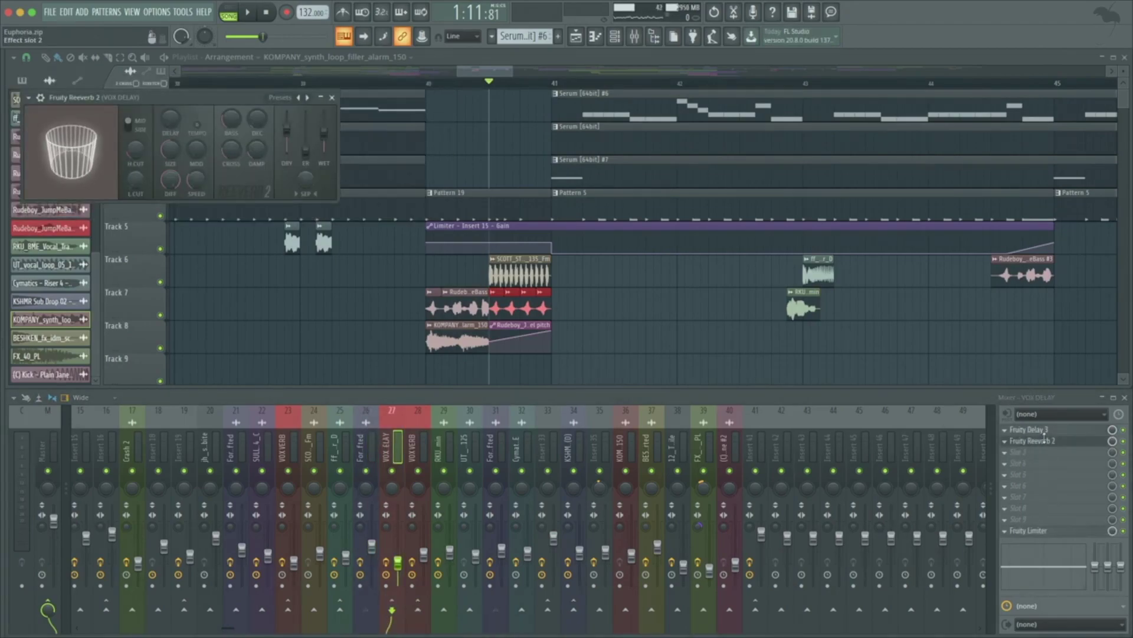
click(1046, 435)
- Inspect Fruity Reeverb 2 on the VOX VERB insert 28, close it, and reselect the Formant Shifted insert 26
click(415, 445)
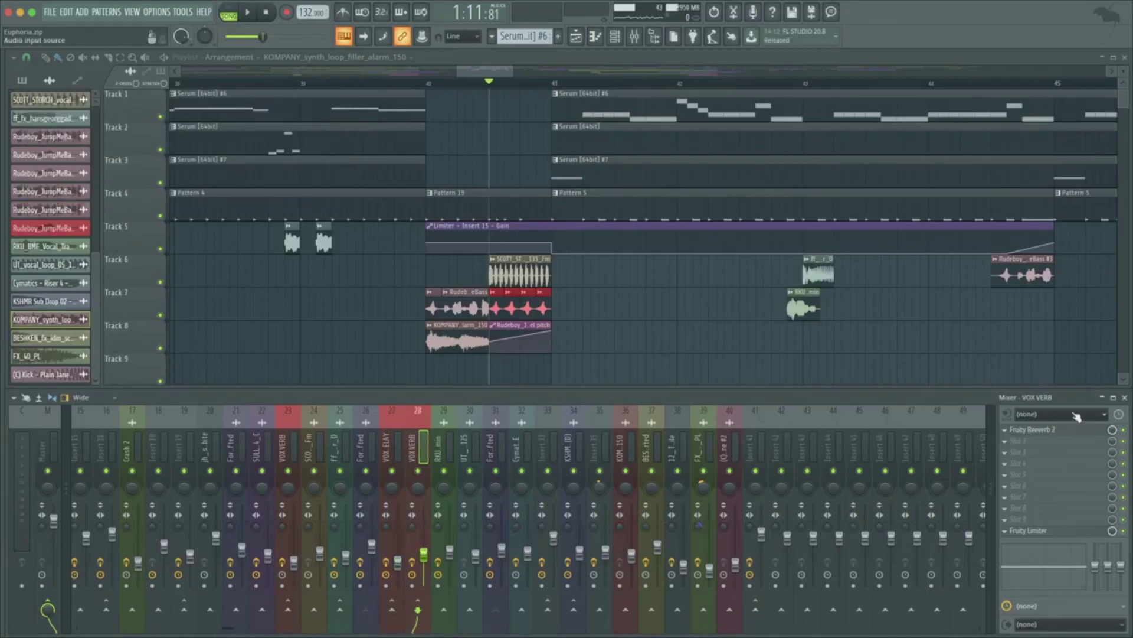
click(1057, 429)
key(Escape)
click(365, 441)
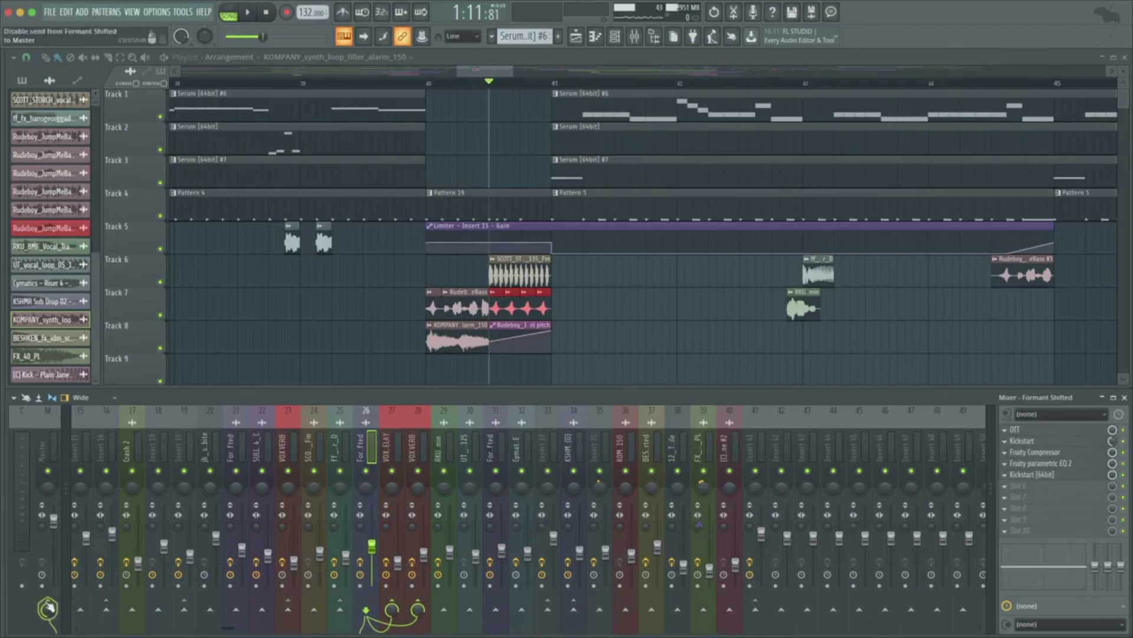
- Place the song position at bar 49, listen to the start of the break, and move the song position to bar 57
scroll(497, 267, right, 5)
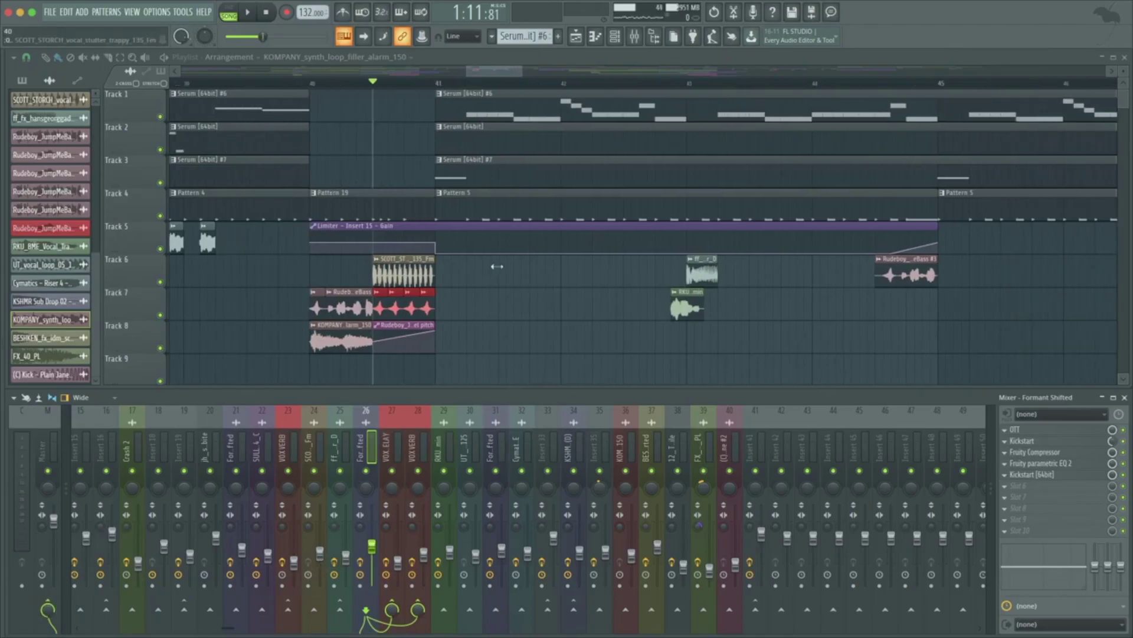
ctrl+scroll(365, 239, down, 8)
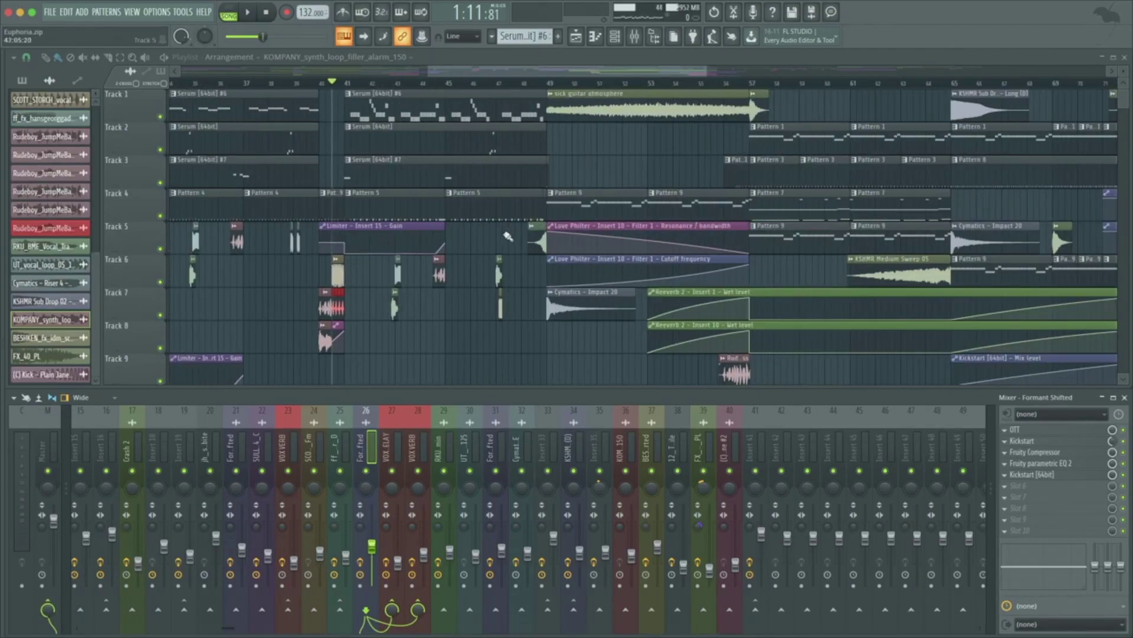
click(523, 84)
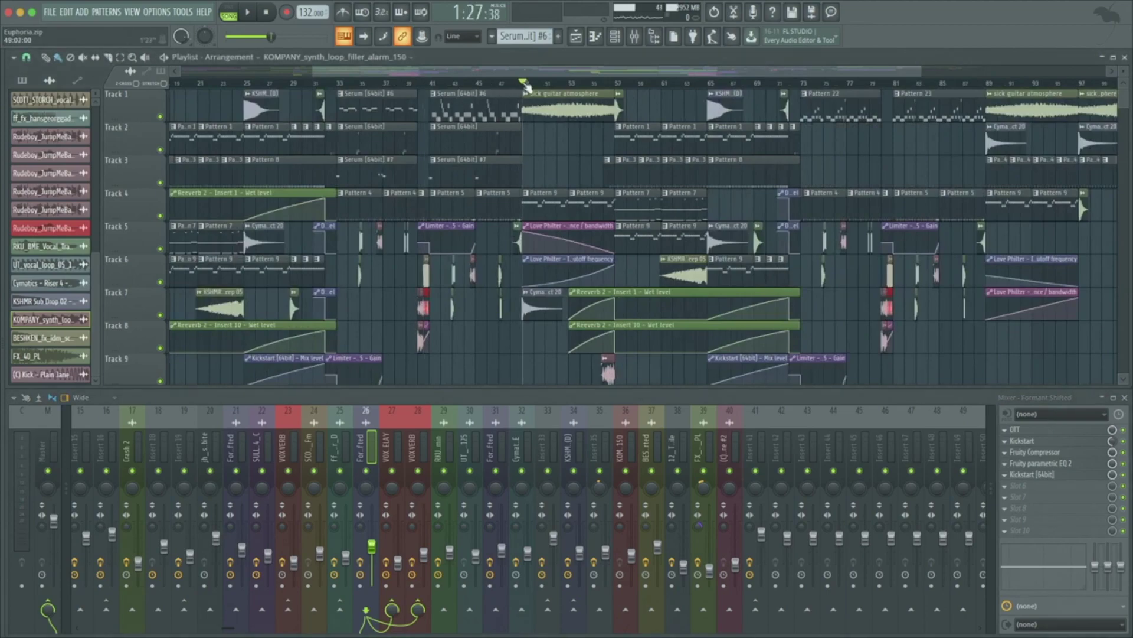
ctrl+scroll(666, 211, up, 4)
key(space)
scroll(383, 196, right, 1)
key(space)
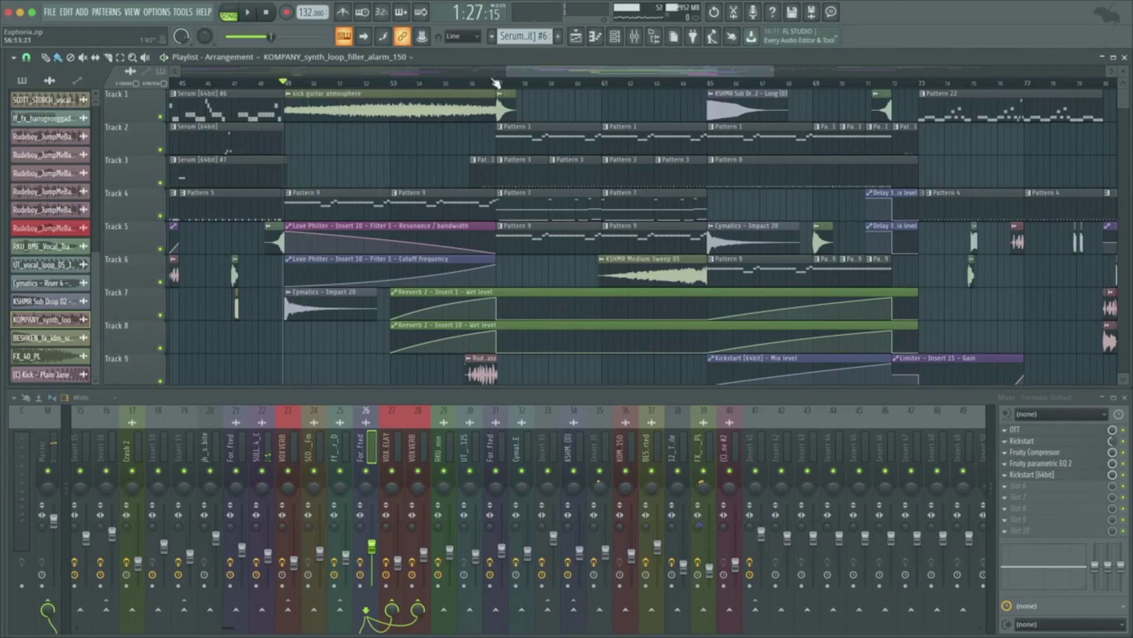
ctrl+scroll(567, 152, down, 5)
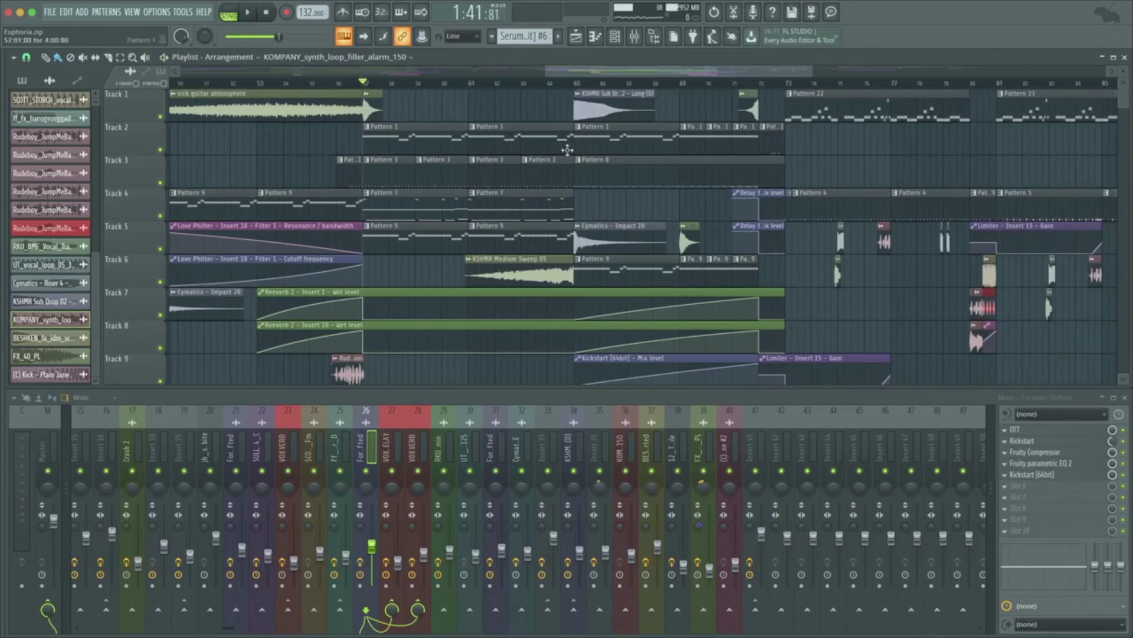
ctrl+scroll(590, 177, up, 2)
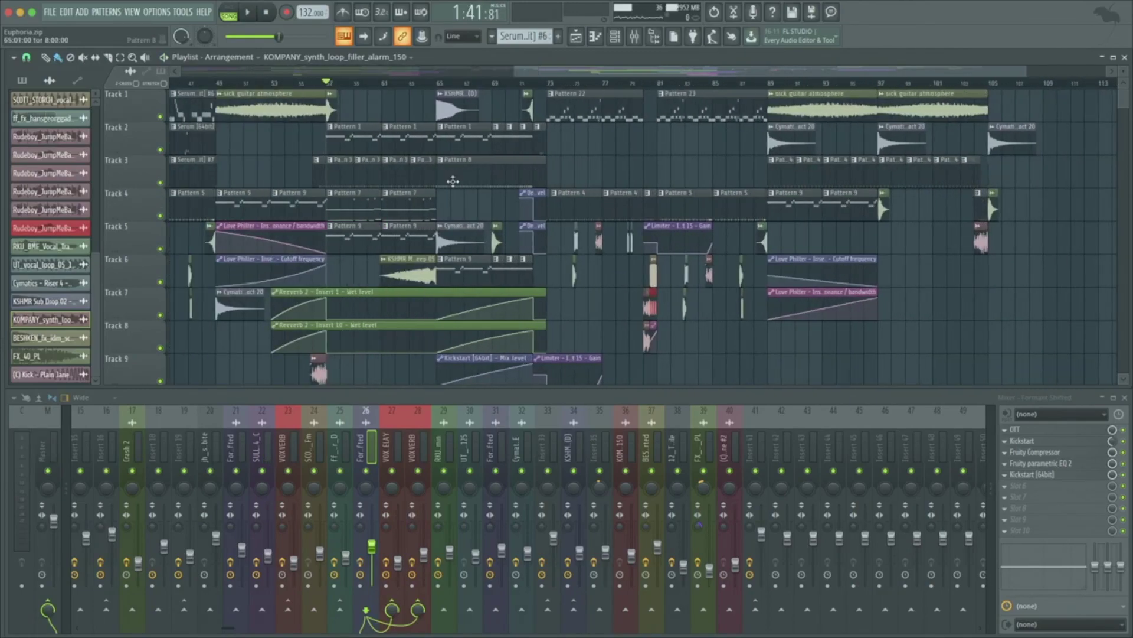